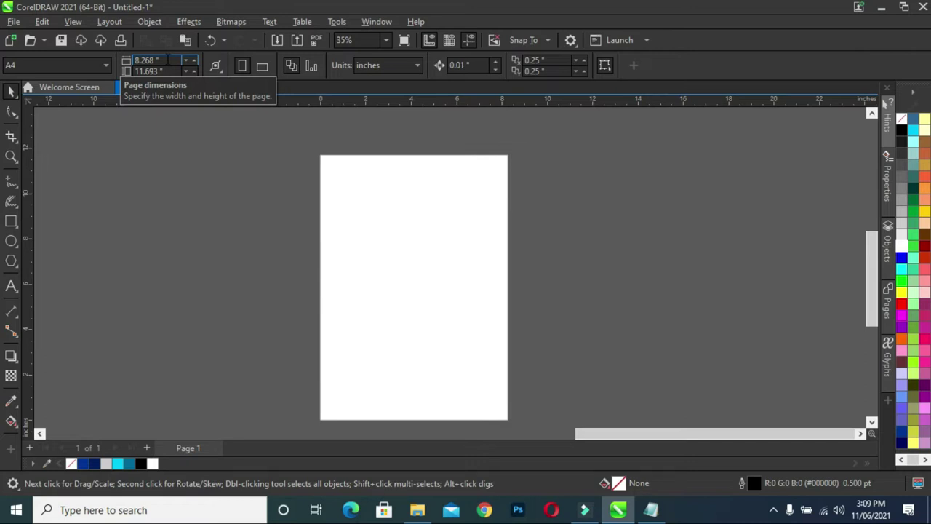
Set the page size to 32 by 60 inches.
{"action": "left_click", "coordinate": [168, 60]}
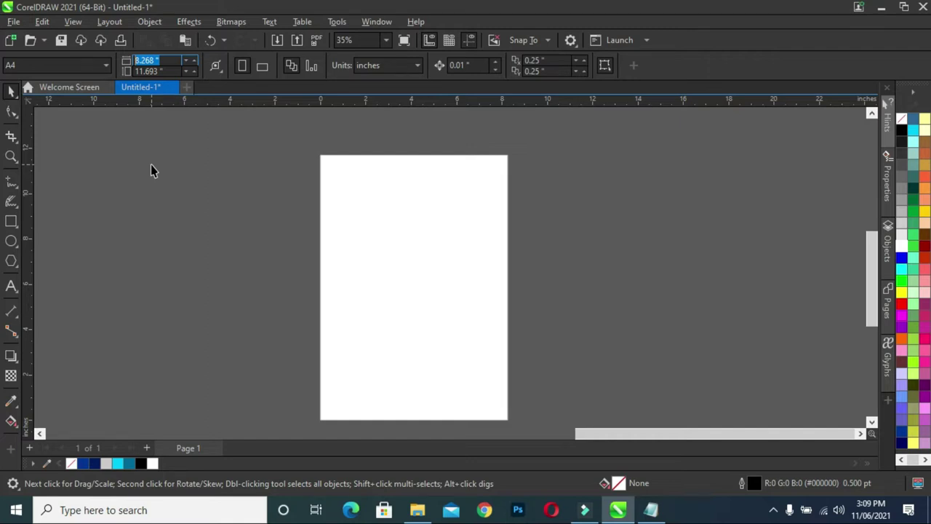
{"action": "type", "text": "32"}
{"action": "key", "text": "Tab"}
{"action": "type", "text": "8"}
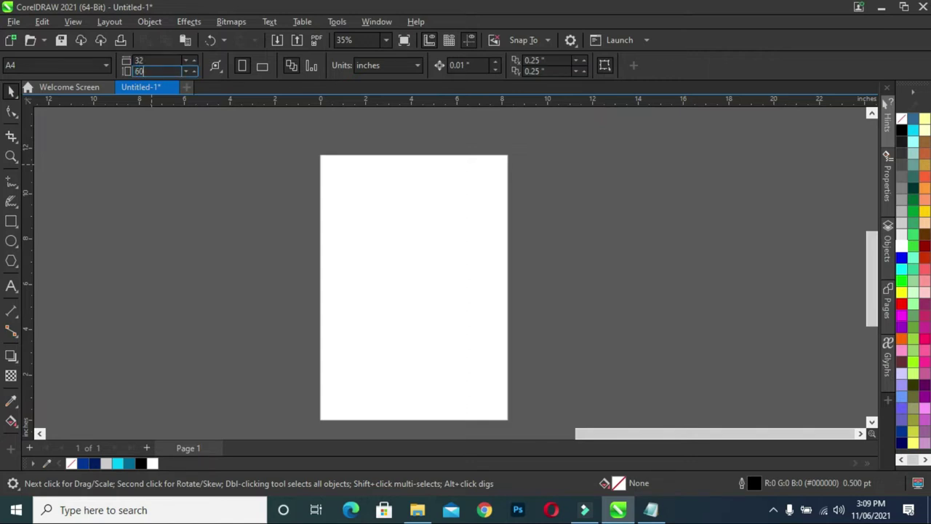
{"action": "key", "text": "Return"}
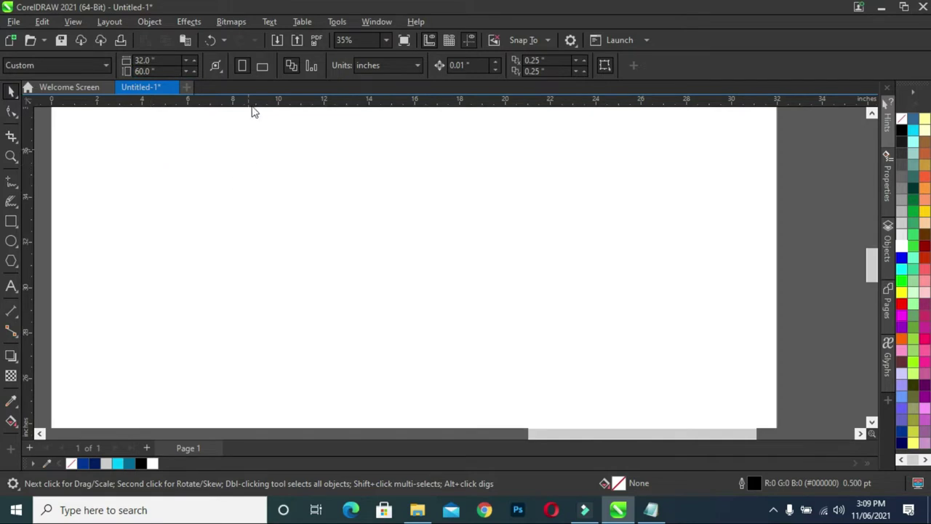
Zoom out and scroll to show the reference agriculture flyer beside the page.
{"action": "scroll", "coordinate": [289, 154], "scroll_direction": "down", "scroll_amount": 2}
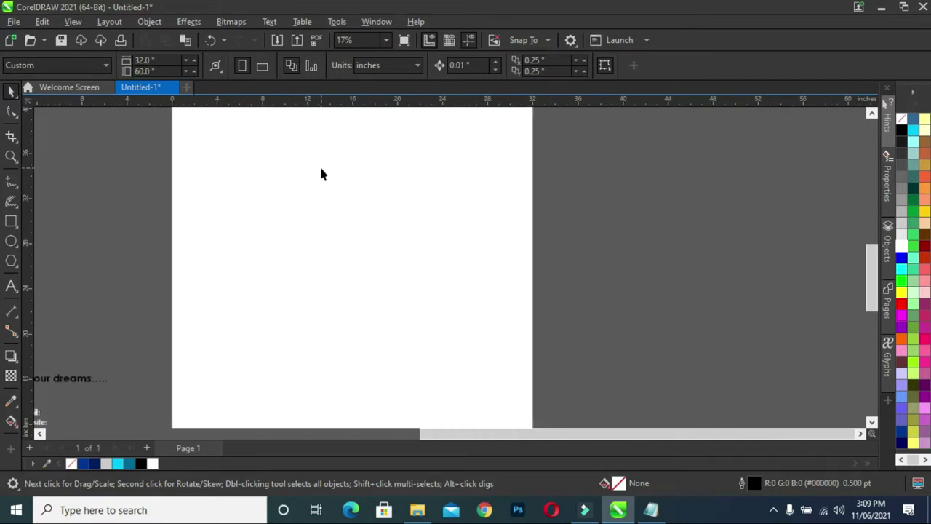
{"action": "scroll", "coordinate": [322, 173], "scroll_direction": "down", "scroll_amount": 3}
{"action": "scroll", "coordinate": [875, 278], "scroll_direction": "up", "scroll_amount": 3}
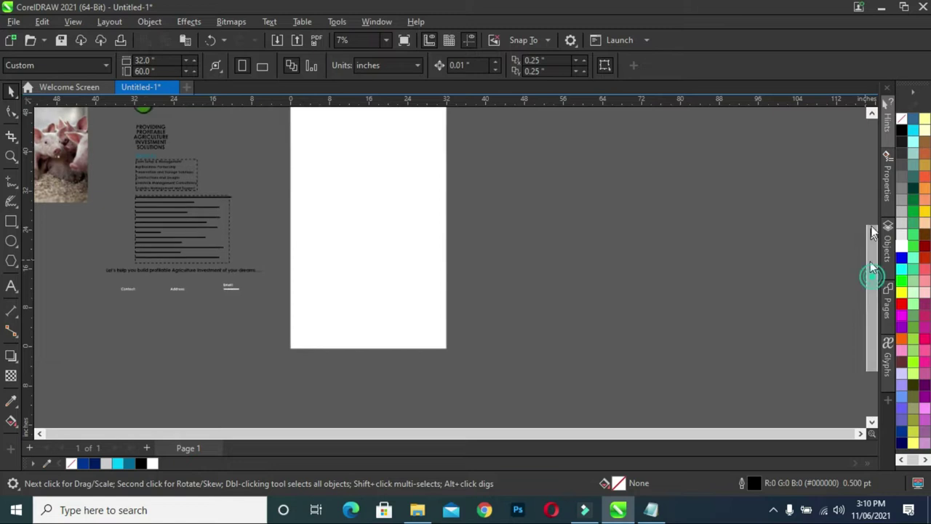
{"action": "left_click", "coordinate": [43, 434]}
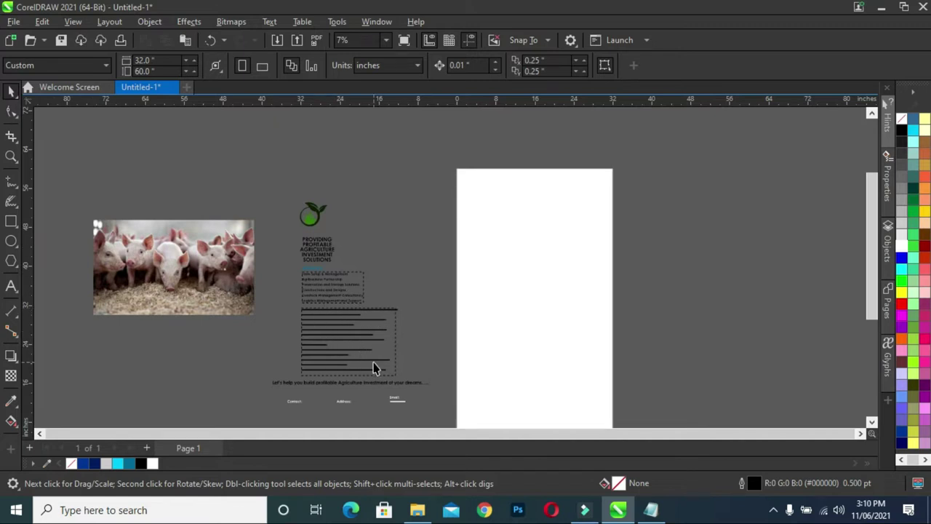
Drag the pig photo down, the cattle photo up and the tractor photo higher so all three show.
{"action": "left_click_drag", "start_coordinate": [204, 286], "coordinate": [205, 322]}
{"action": "left_click_drag", "start_coordinate": [193, 248], "coordinate": [208, 208]}
{"action": "left_click", "coordinate": [122, 214]}
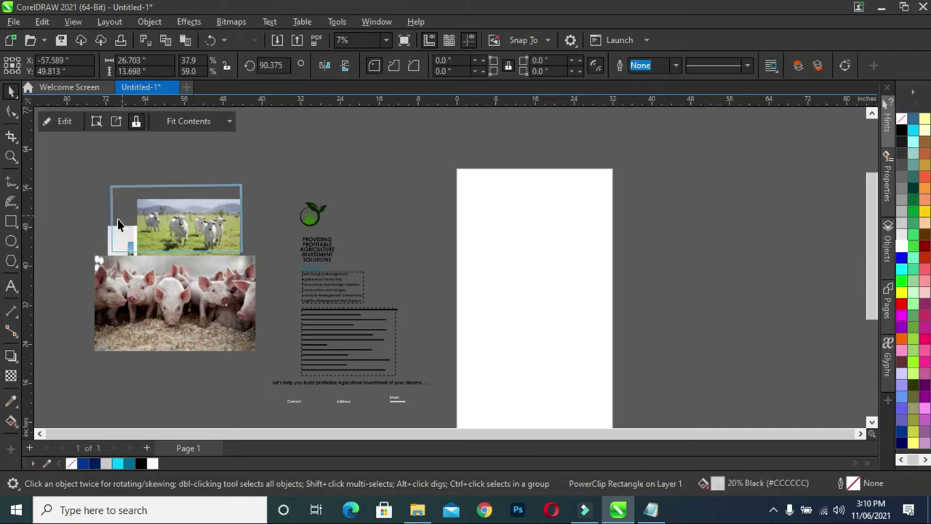
{"action": "left_click", "coordinate": [10, 92]}
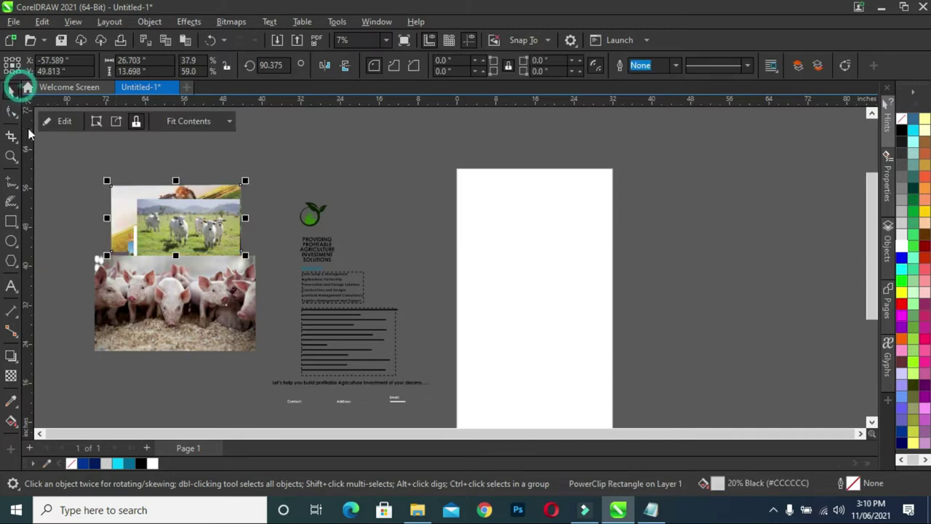
{"action": "left_click_drag", "start_coordinate": [119, 203], "coordinate": [116, 184]}
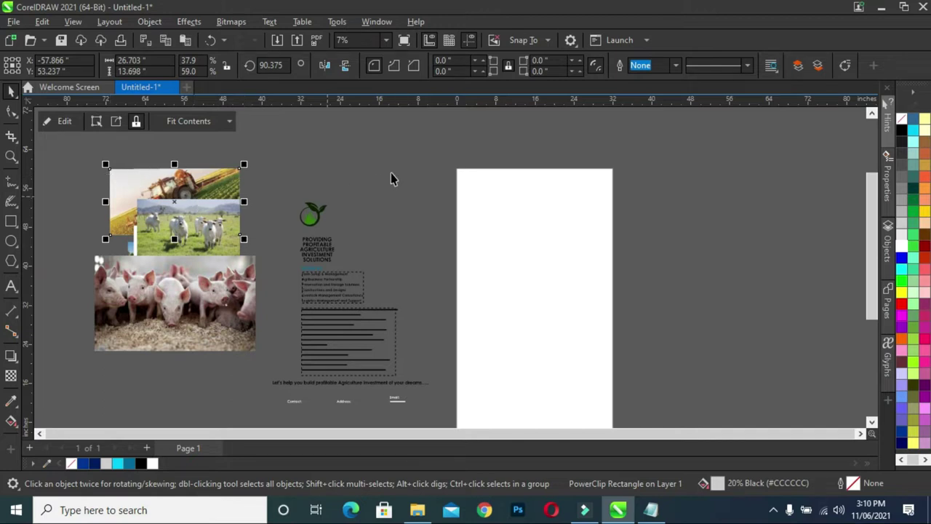
{"action": "left_click", "coordinate": [364, 177]}
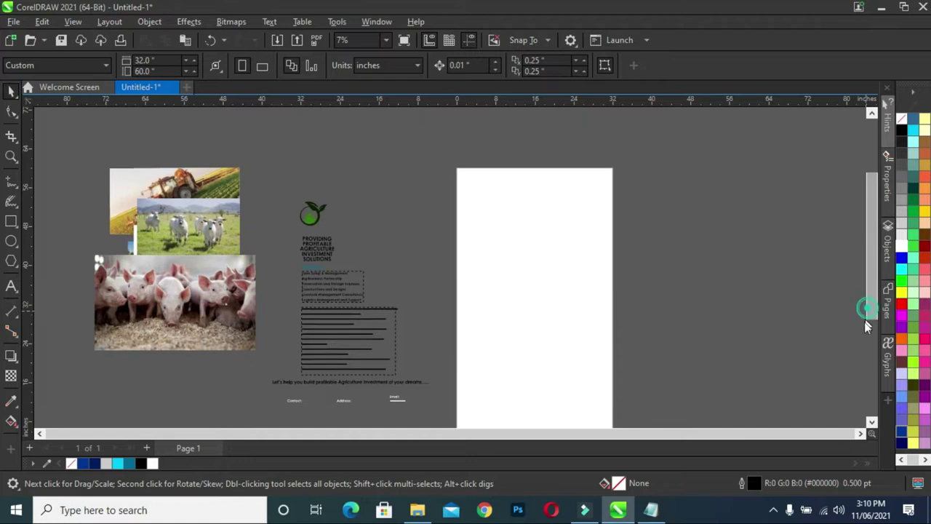
{"action": "scroll", "coordinate": [867, 308], "scroll_direction": "down", "scroll_amount": 2}
Draw a rectangle covering the whole page.
{"action": "left_click", "coordinate": [10, 222]}
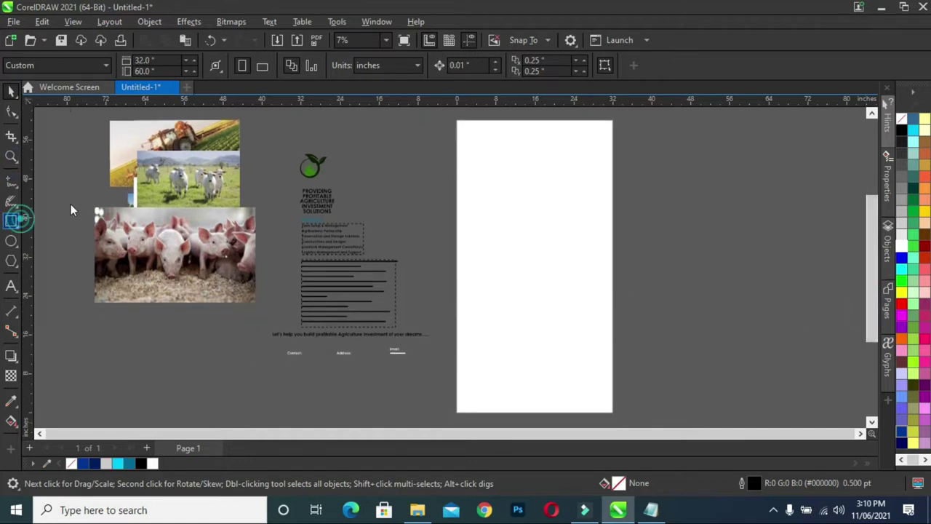
{"action": "left_click_drag", "start_coordinate": [456, 120], "coordinate": [614, 412]}
{"action": "key", "text": "space"}
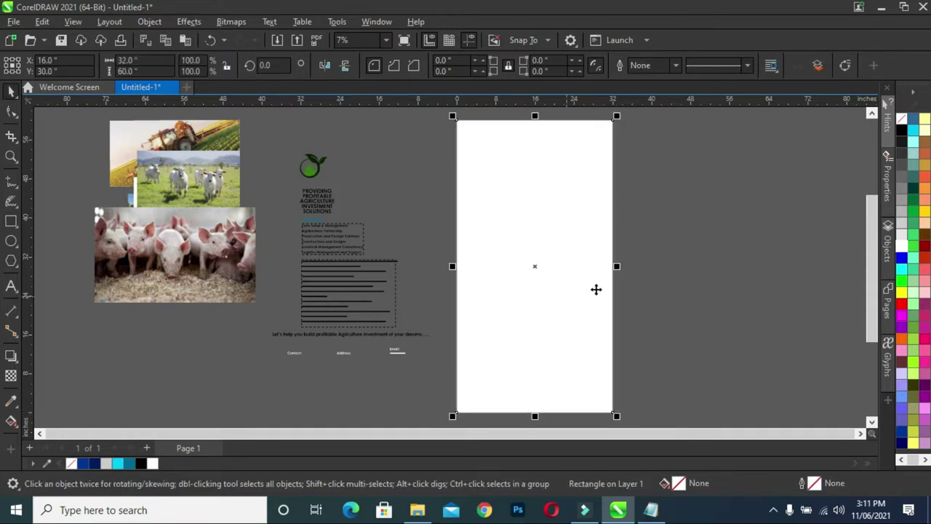
{"action": "left_click_drag", "start_coordinate": [872, 338], "coordinate": [872, 318]}
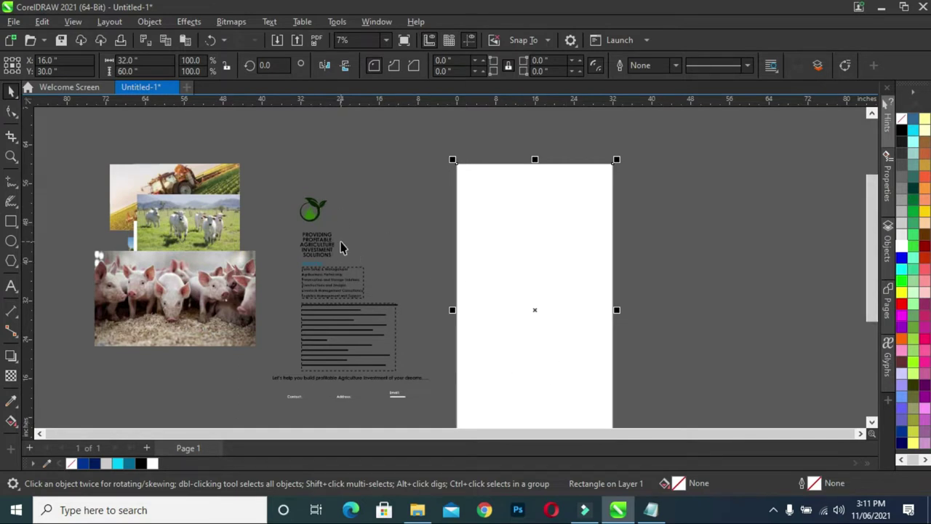
Draw a wide rectangle to the right of the page.
{"action": "left_click", "coordinate": [11, 221]}
{"action": "left_click_drag", "start_coordinate": [685, 171], "coordinate": [821, 374]}
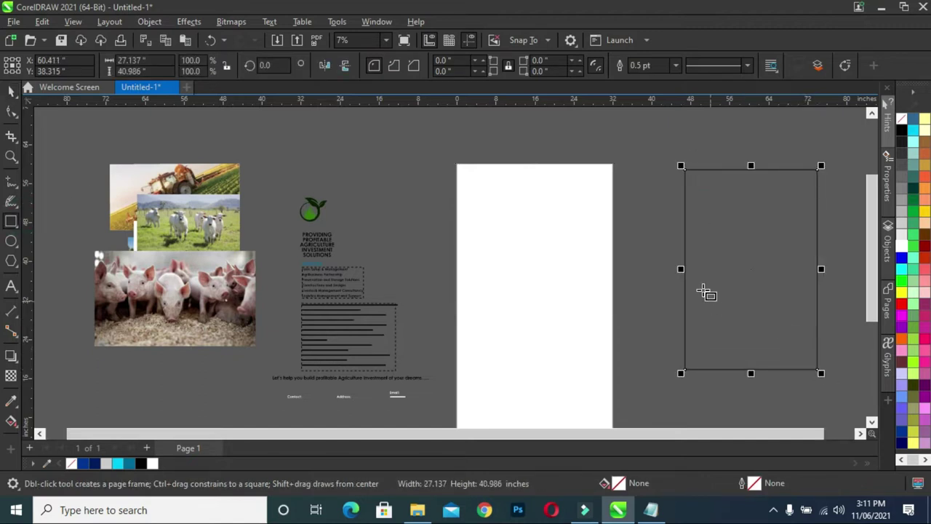
{"action": "left_click_drag", "start_coordinate": [681, 269], "coordinate": [652, 268]}
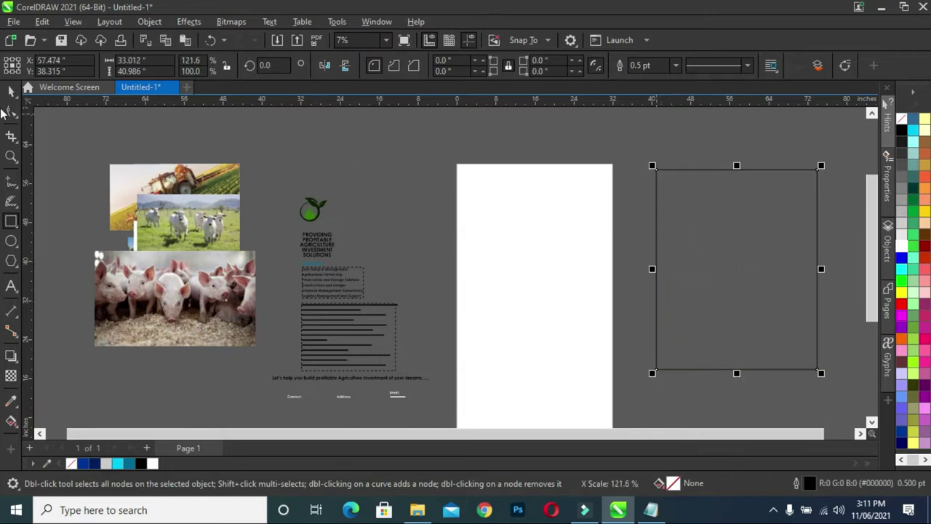
{"action": "left_click", "coordinate": [8, 91]}
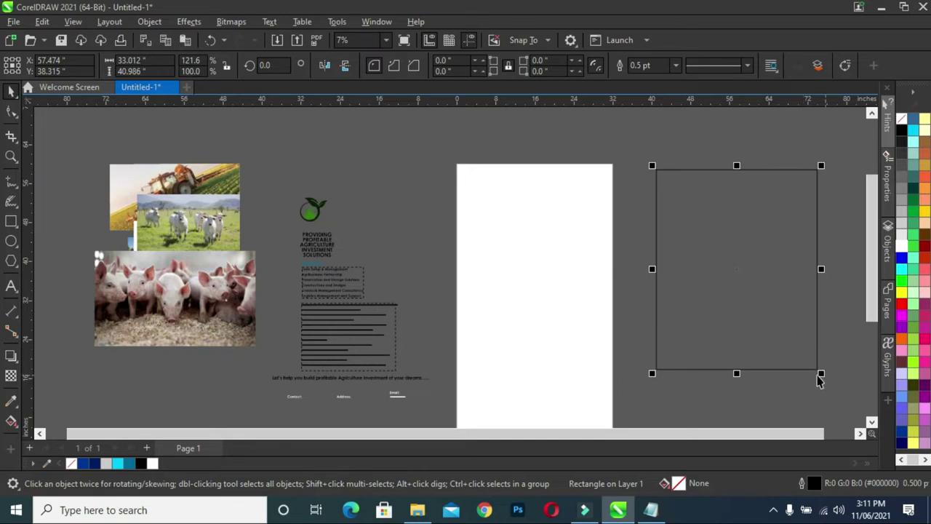
Make a smaller, narrower copy rising above it and trim the wide rectangle with it.
{"action": "left_click_drag", "start_coordinate": [821, 374], "coordinate": [793, 356]}
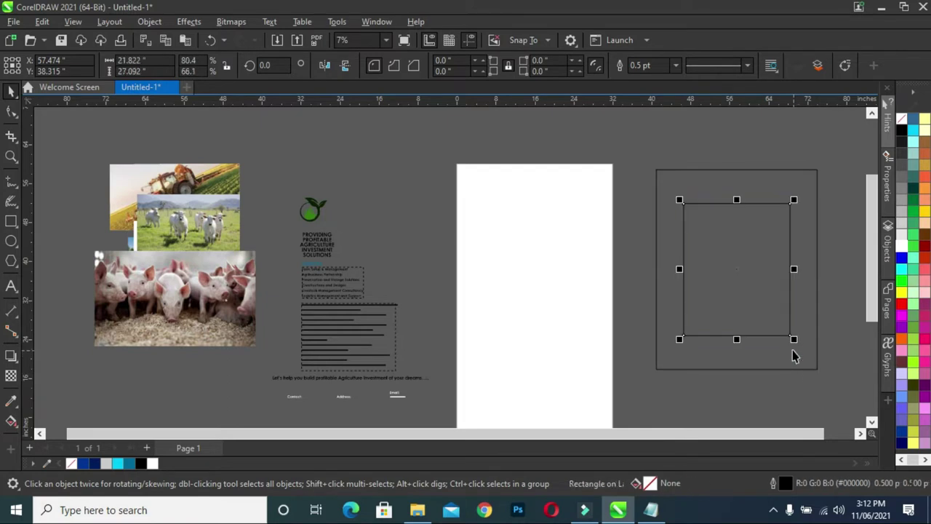
{"action": "scroll", "coordinate": [792, 271], "scroll_direction": "up", "scroll_amount": 2}
{"action": "left_click_drag", "start_coordinate": [795, 267], "coordinate": [801, 272]}
{"action": "scroll", "coordinate": [793, 266], "scroll_direction": "down", "scroll_amount": 2}
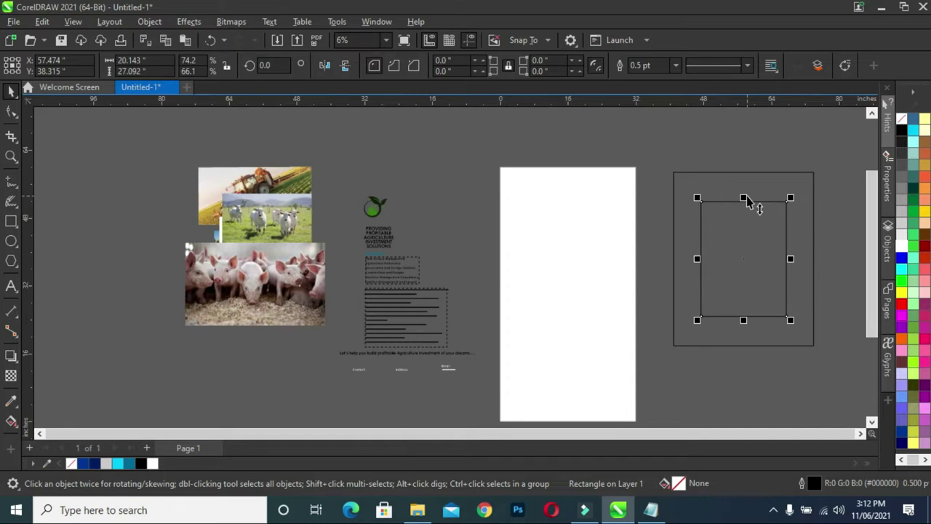
{"action": "left_click_drag", "start_coordinate": [745, 198], "coordinate": [740, 132]}
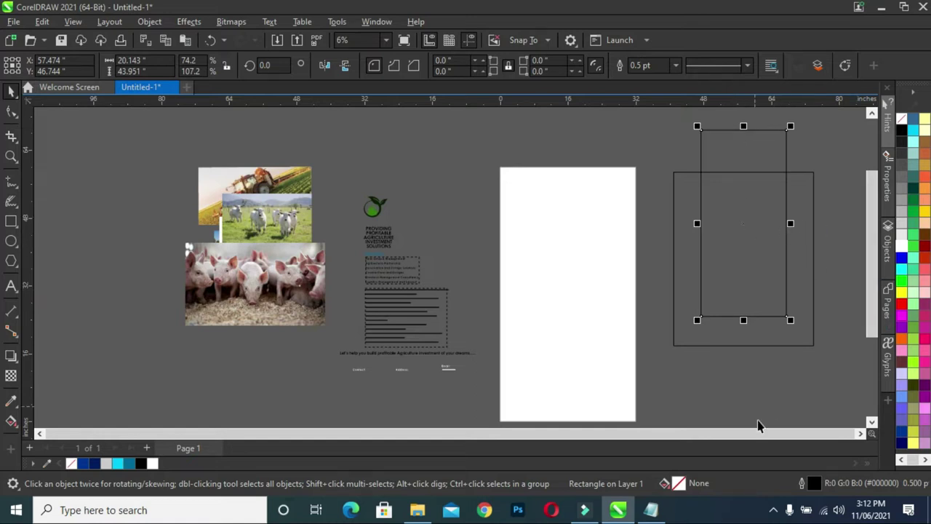
{"action": "left_click_drag", "start_coordinate": [640, 115], "coordinate": [773, 374]}
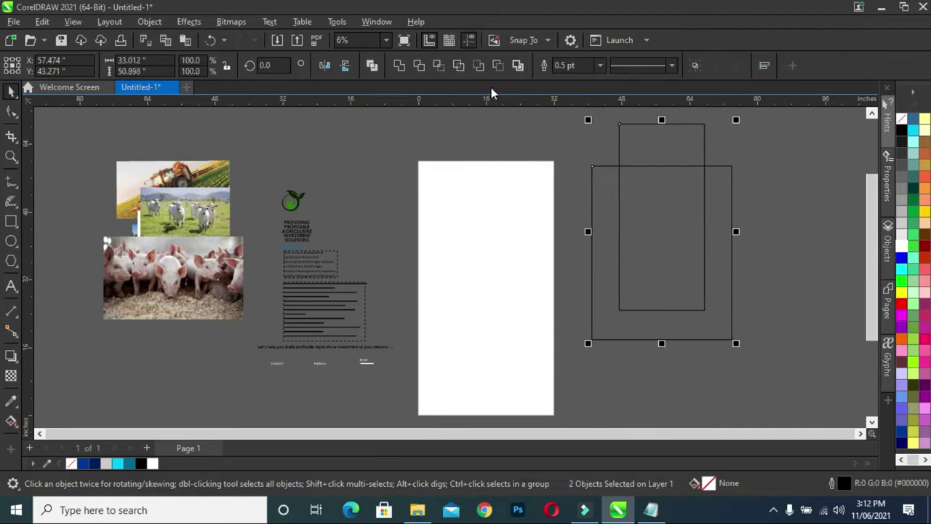
{"action": "left_click", "coordinate": [422, 68]}
{"action": "left_click", "coordinate": [778, 214]}
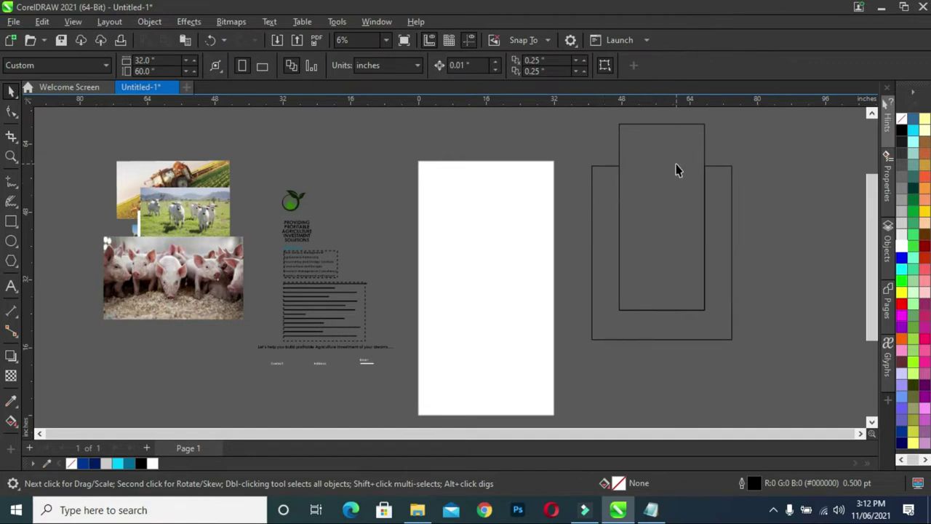
Duplicate the tall rectangle and resize the copy over the wide rectangle's upper right.
{"action": "left_click", "coordinate": [676, 166]}
{"action": "scroll", "coordinate": [662, 123], "scroll_direction": "up", "scroll_amount": 1}
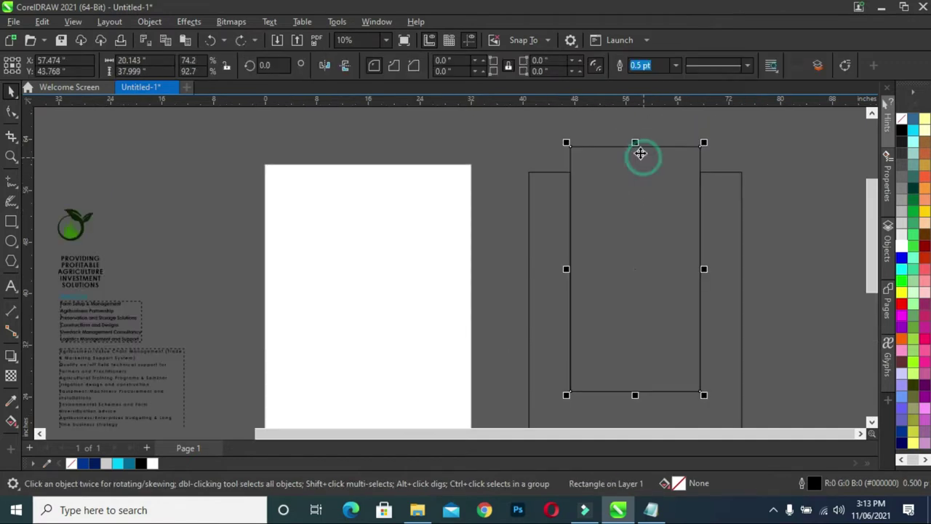
{"action": "left_click_drag", "start_coordinate": [636, 146], "coordinate": [643, 161]}
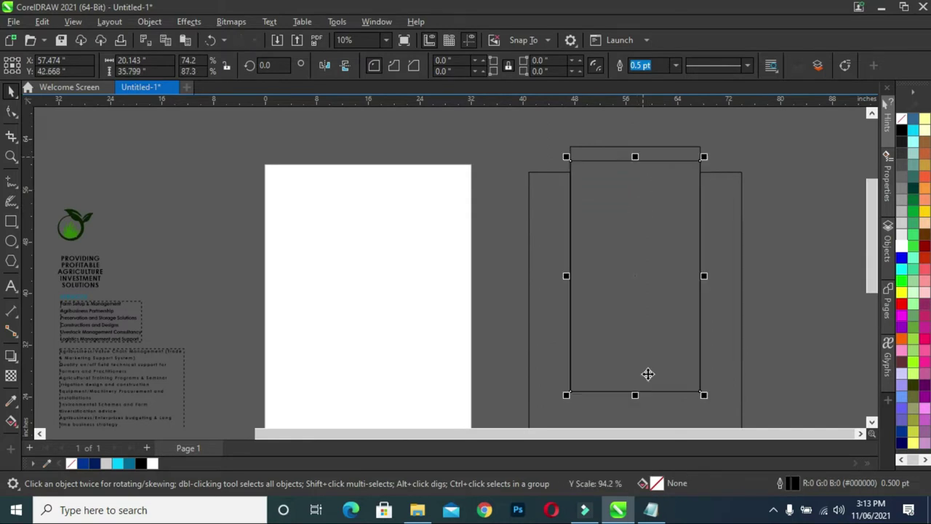
{"action": "left_click_drag", "start_coordinate": [637, 397], "coordinate": [643, 335]}
{"action": "left_click_drag", "start_coordinate": [707, 246], "coordinate": [780, 245]}
{"action": "left_click_drag", "start_coordinate": [866, 253], "coordinate": [872, 275]}
{"action": "scroll", "coordinate": [735, 287], "scroll_direction": "down", "scroll_amount": 1}
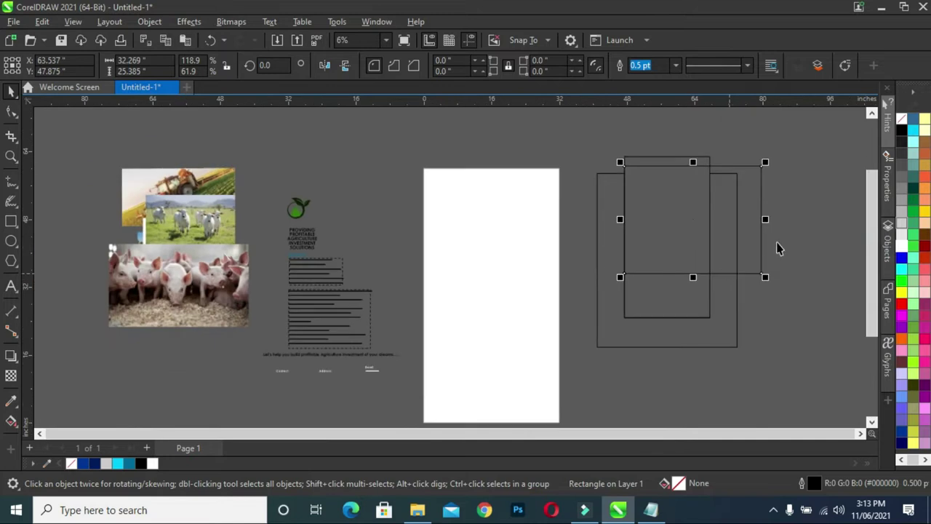
{"action": "left_click_drag", "start_coordinate": [767, 222], "coordinate": [774, 221]}
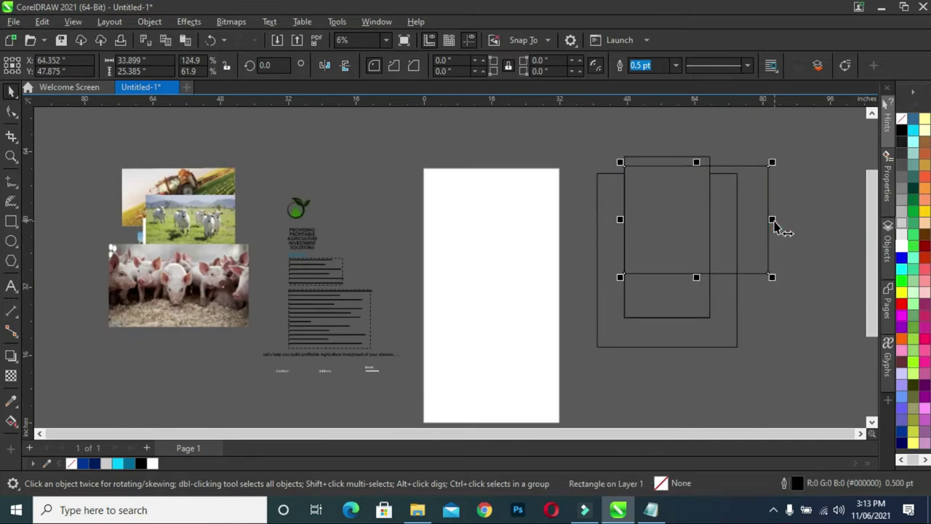
Trim the wide rectangle with the copy, delete the copy, and combine the shapes into one curve.
{"action": "left_click", "coordinate": [730, 341], "text": "shift"}
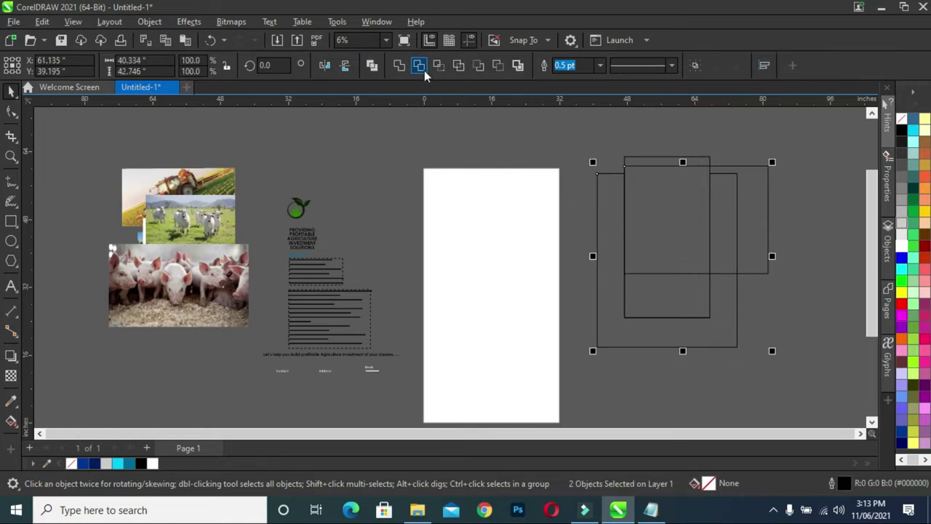
{"action": "left_click", "coordinate": [420, 66]}
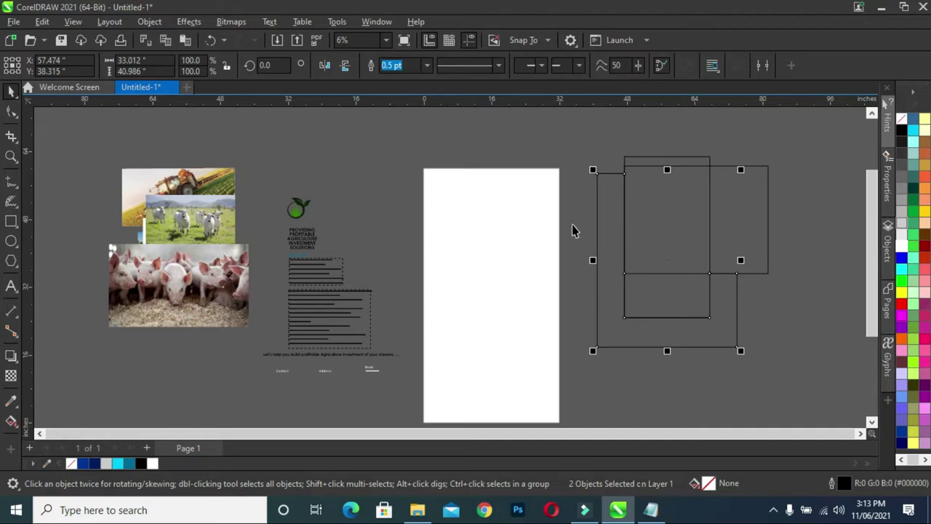
{"action": "left_click", "coordinate": [761, 235]}
{"action": "key", "text": "Delete"}
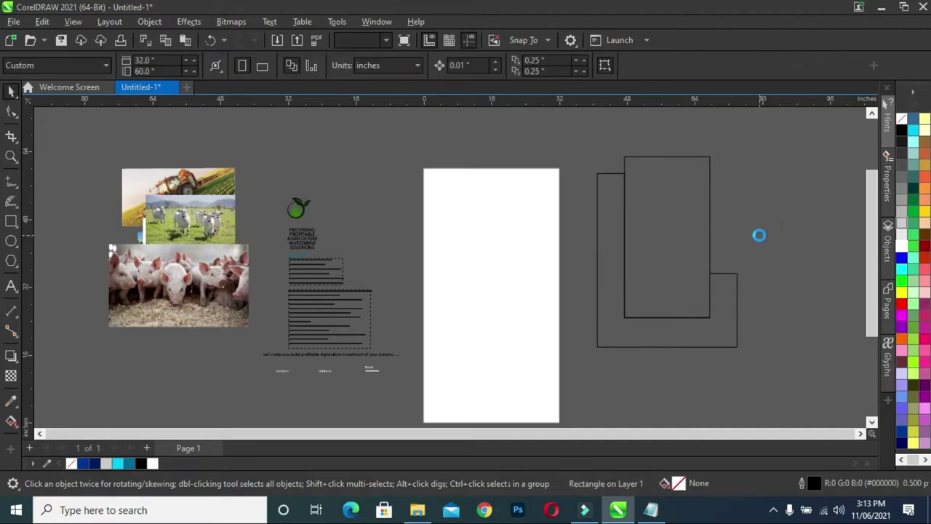
{"action": "left_click", "coordinate": [695, 254]}
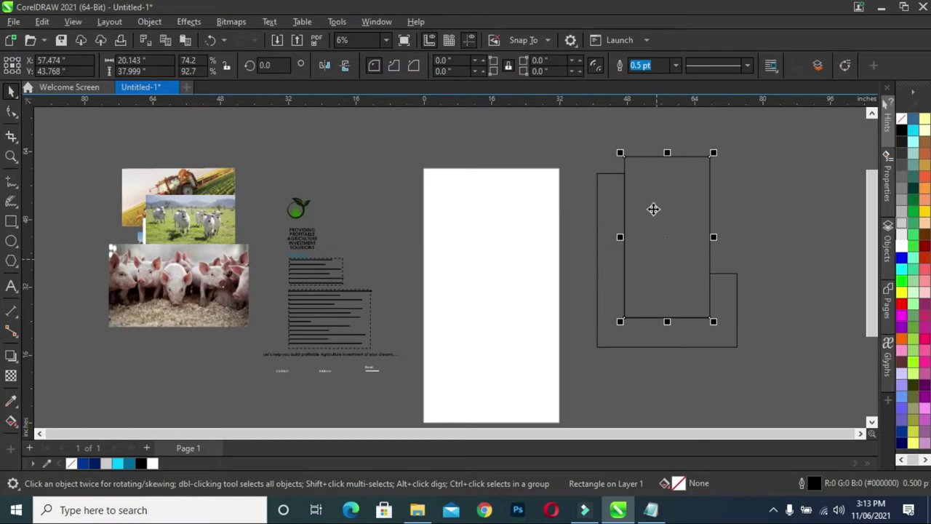
{"action": "left_click", "coordinate": [613, 307], "text": "shift"}
{"action": "key", "text": "ctrl+l"}
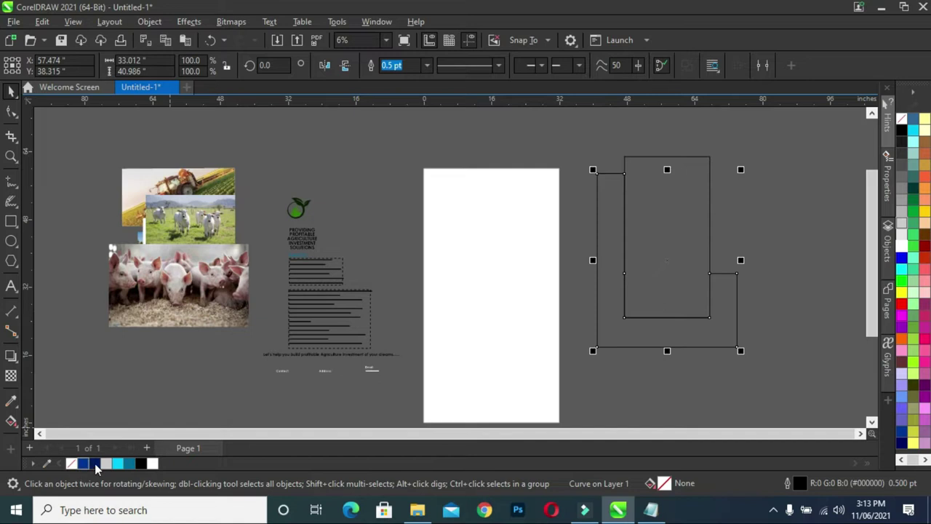
Fill the frame navy and the inner rectangle 20% Black, removing both outlines.
{"action": "left_click", "coordinate": [93, 464]}
{"action": "left_click", "coordinate": [678, 228]}
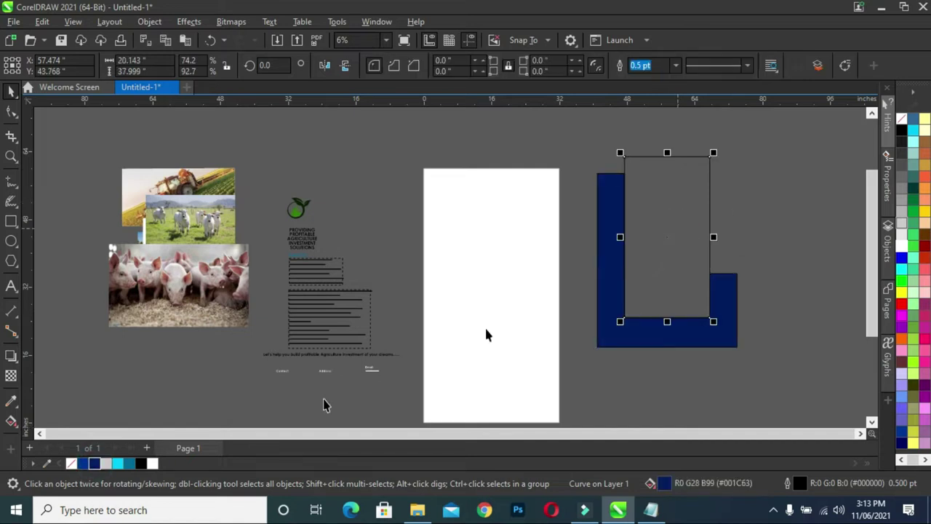
{"action": "left_click", "coordinate": [107, 464]}
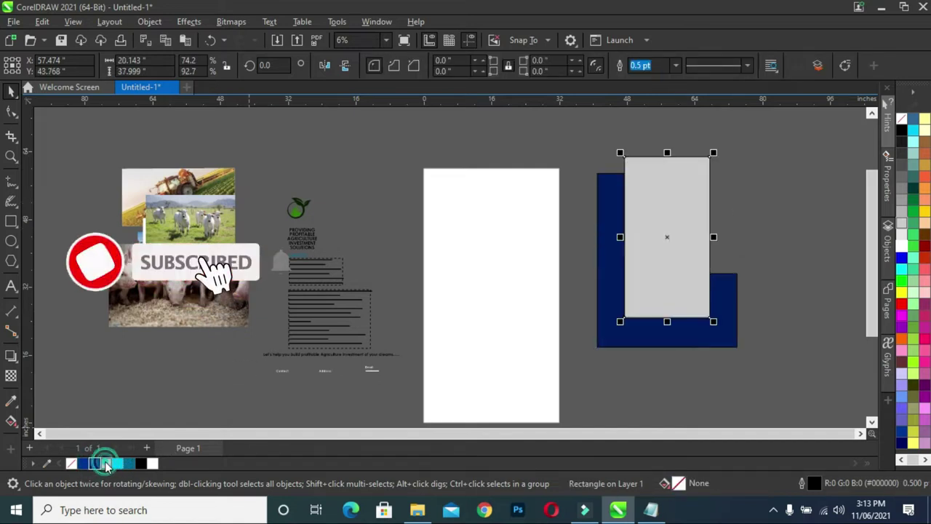
{"action": "left_click", "coordinate": [579, 134]}
{"action": "left_click_drag", "start_coordinate": [668, 244], "coordinate": [771, 376]}
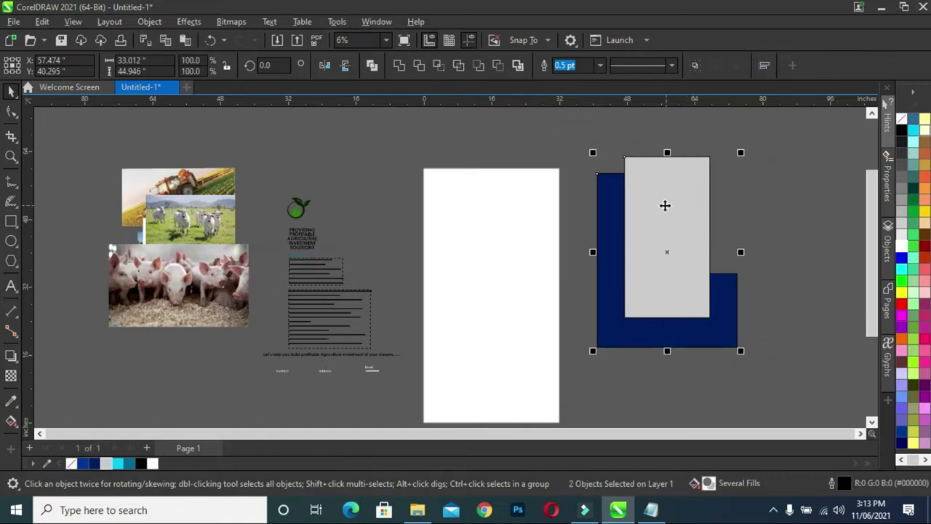
{"action": "right_click", "coordinate": [71, 467]}
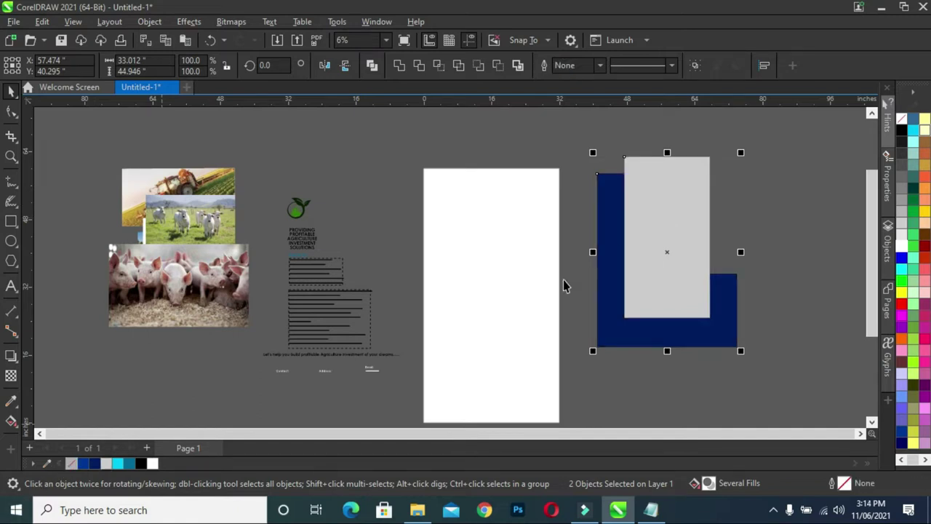
Rotate both shapes about 51°, scale them down, and place them across the page top.
{"action": "left_click_drag", "start_coordinate": [742, 354], "coordinate": [807, 262]}
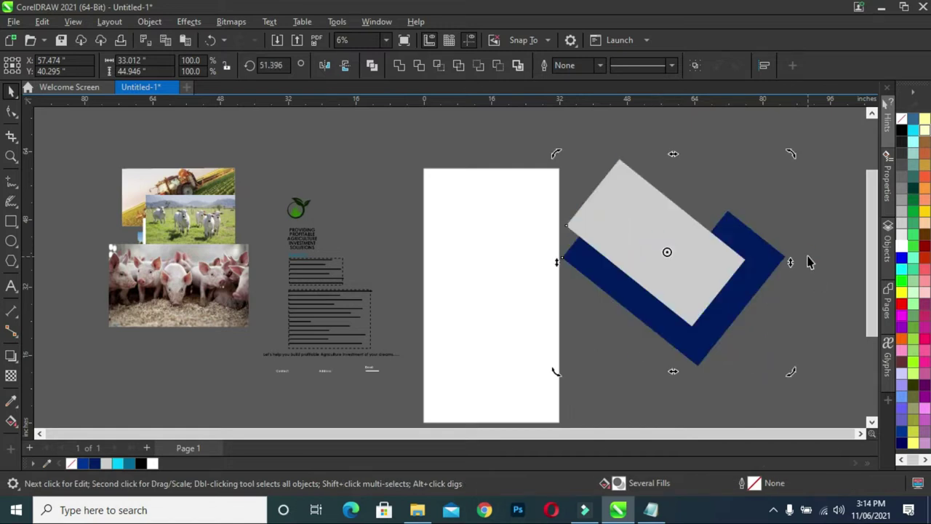
{"action": "left_click", "coordinate": [709, 289]}
{"action": "left_click_drag", "start_coordinate": [790, 371], "coordinate": [707, 331]}
{"action": "left_click_drag", "start_coordinate": [644, 225], "coordinate": [491, 216]}
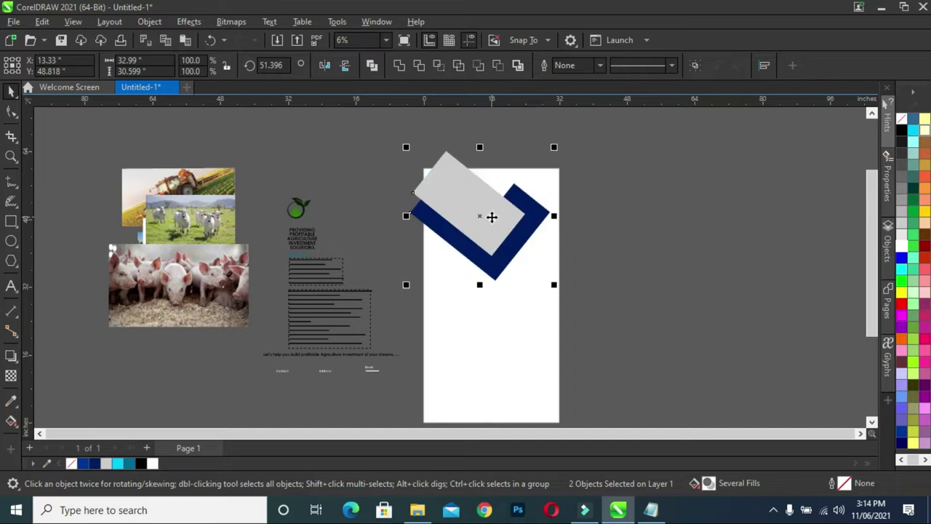
{"action": "scroll", "coordinate": [492, 216], "scroll_direction": "up", "scroll_amount": 1}
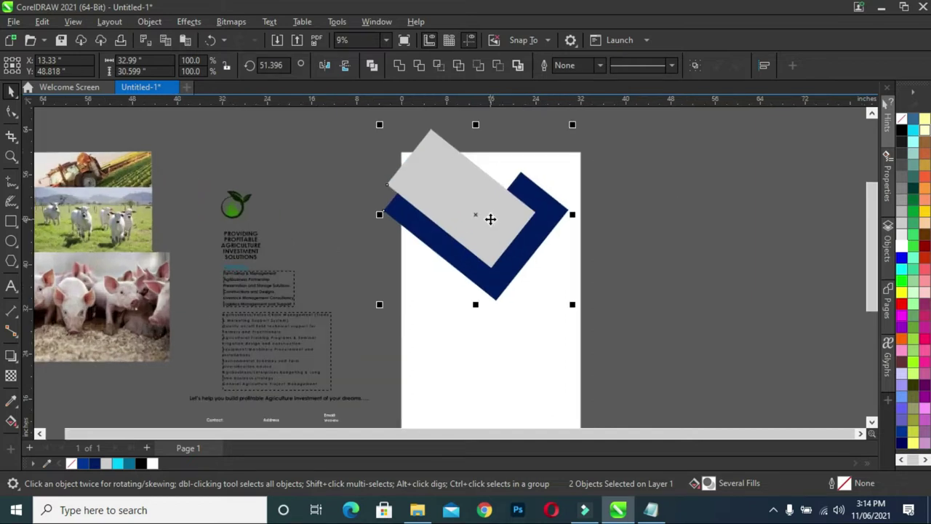
{"action": "scroll", "coordinate": [491, 216], "scroll_direction": "down", "scroll_amount": 1}
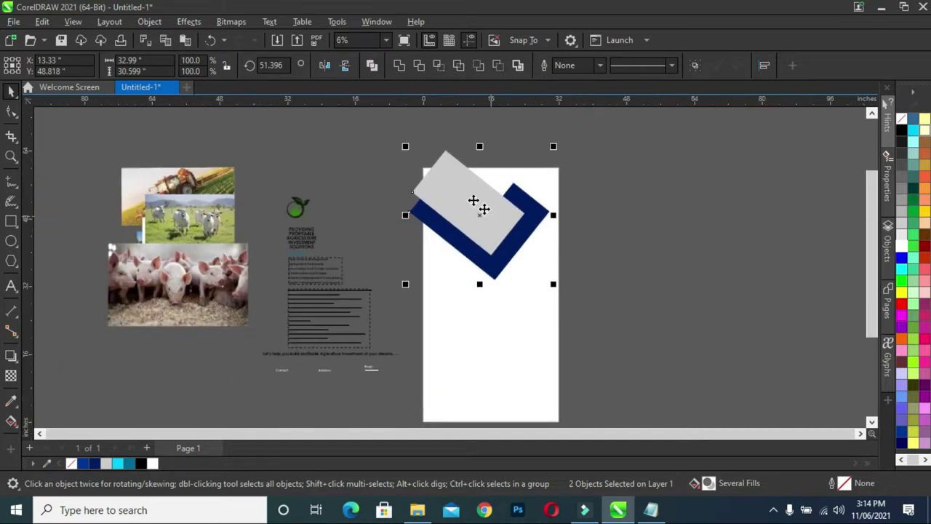
{"action": "left_click_drag", "start_coordinate": [405, 146], "coordinate": [394, 137]}
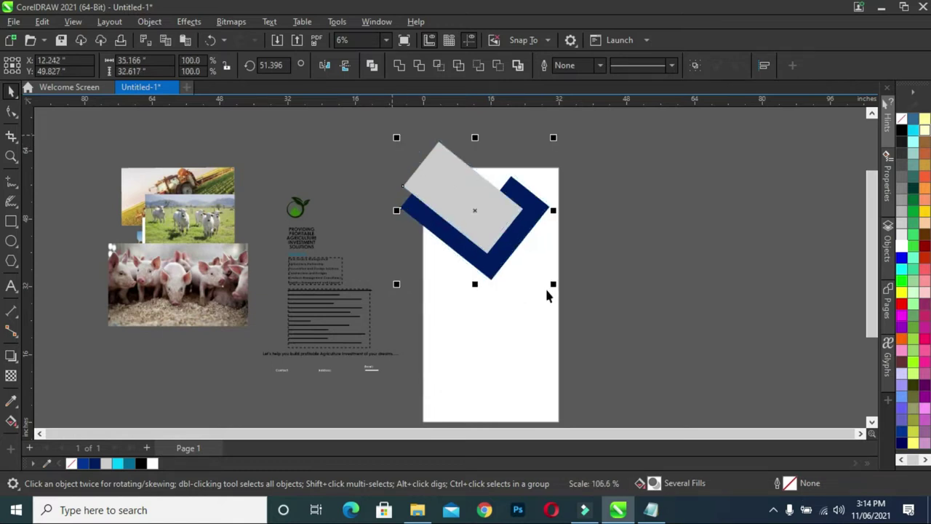
{"action": "scroll", "coordinate": [518, 278], "scroll_direction": "up", "scroll_amount": 1}
{"action": "left_click", "coordinate": [645, 265]}
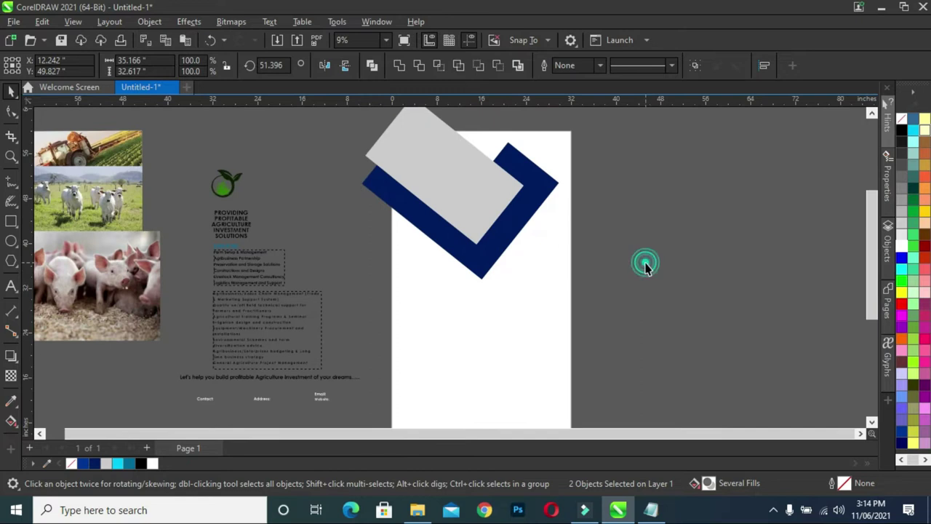
Draw a small square and move it beside the navy frame.
{"action": "left_click", "coordinate": [11, 222]}
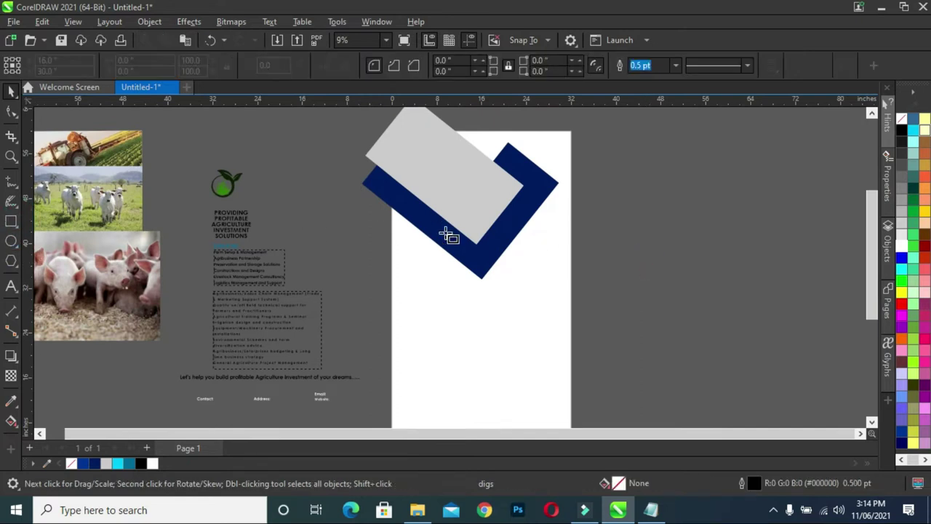
{"action": "left_click_drag", "start_coordinate": [510, 254], "coordinate": [557, 299]}
{"action": "left_click", "coordinate": [11, 91]}
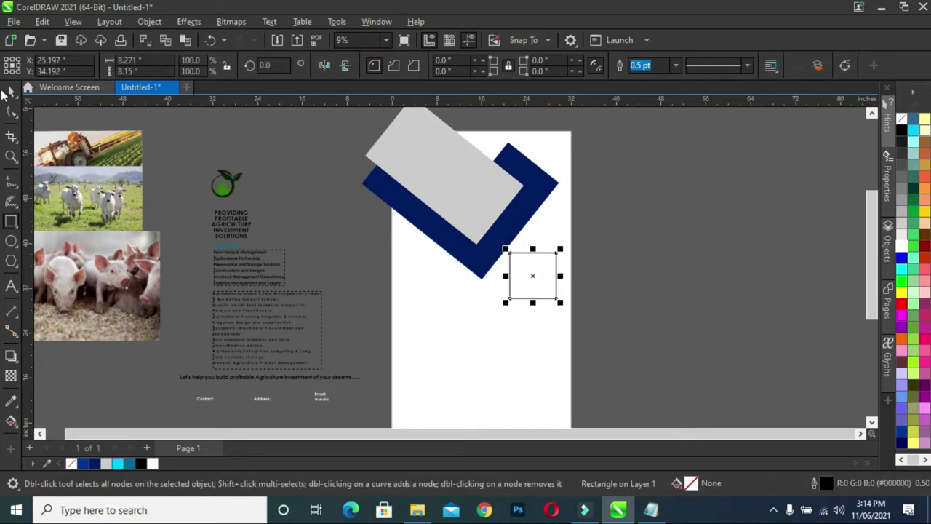
{"action": "scroll", "coordinate": [541, 274], "scroll_direction": "up", "scroll_amount": 2}
{"action": "left_click", "coordinate": [522, 277]}
{"action": "left_click_drag", "start_coordinate": [521, 276], "coordinate": [511, 261]}
Rotate the square around its bottom-left corner into a diamond next to the frame.
{"action": "left_click", "coordinate": [512, 261]}
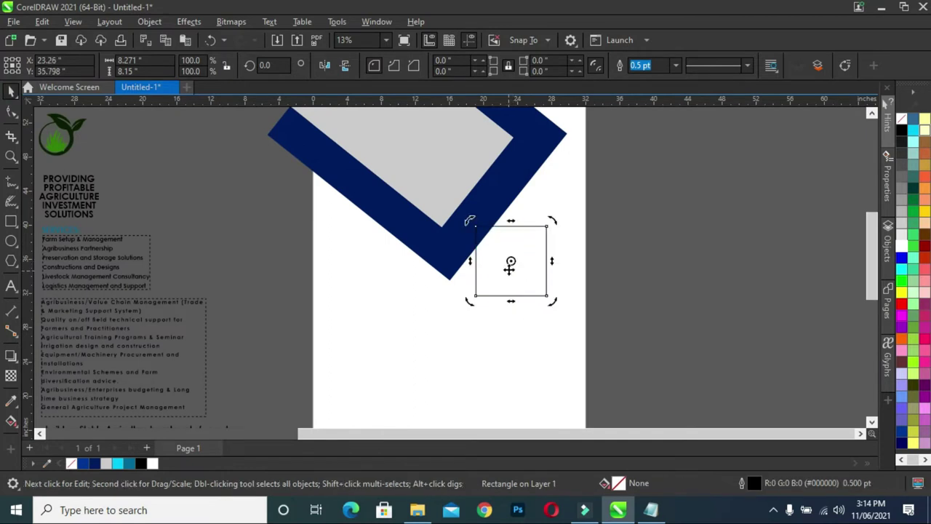
{"action": "left_click_drag", "start_coordinate": [512, 261], "coordinate": [495, 283]}
{"action": "left_click", "coordinate": [510, 264]}
{"action": "left_click", "coordinate": [510, 261]}
{"action": "left_click_drag", "start_coordinate": [511, 261], "coordinate": [475, 295]}
{"action": "left_click_drag", "start_coordinate": [555, 221], "coordinate": [590, 292]}
{"action": "left_click", "coordinate": [526, 283]}
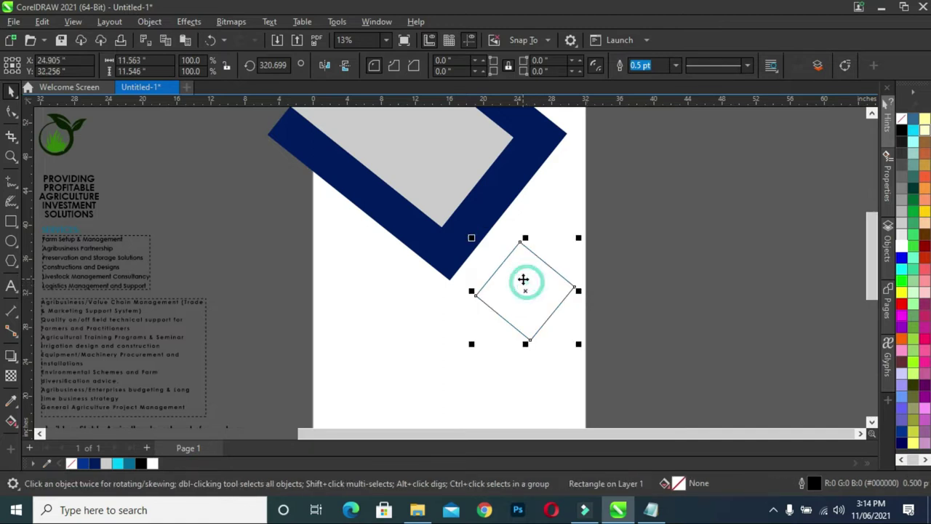
{"action": "left_click_drag", "start_coordinate": [526, 286], "coordinate": [506, 281]}
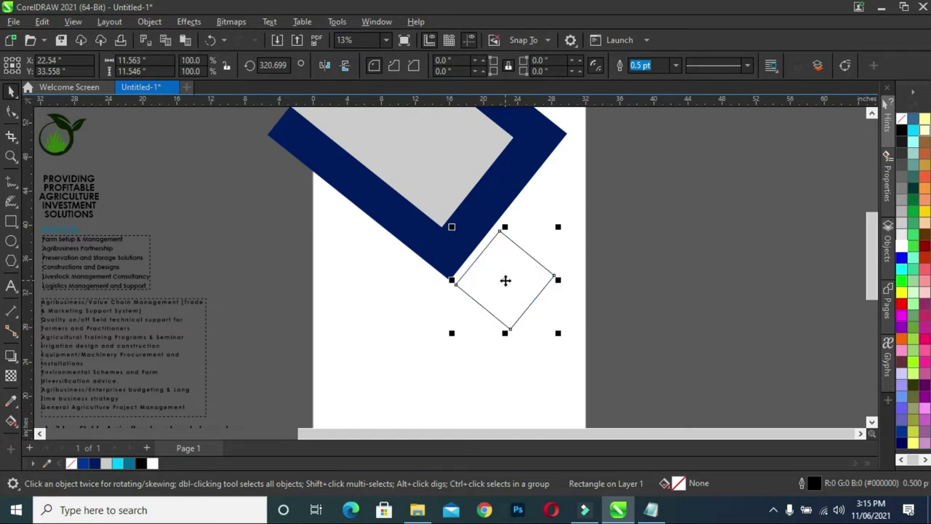
{"action": "left_click", "coordinate": [506, 280]}
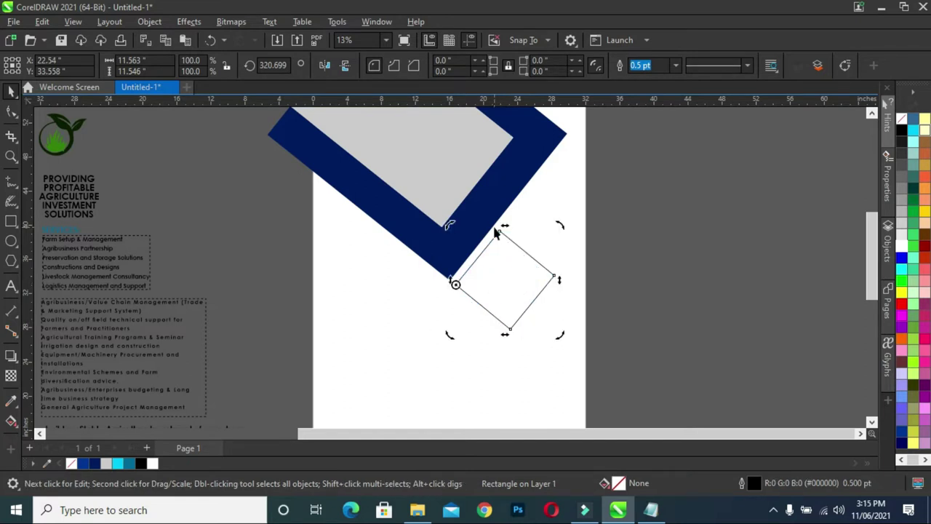
{"action": "left_click", "coordinate": [651, 244]}
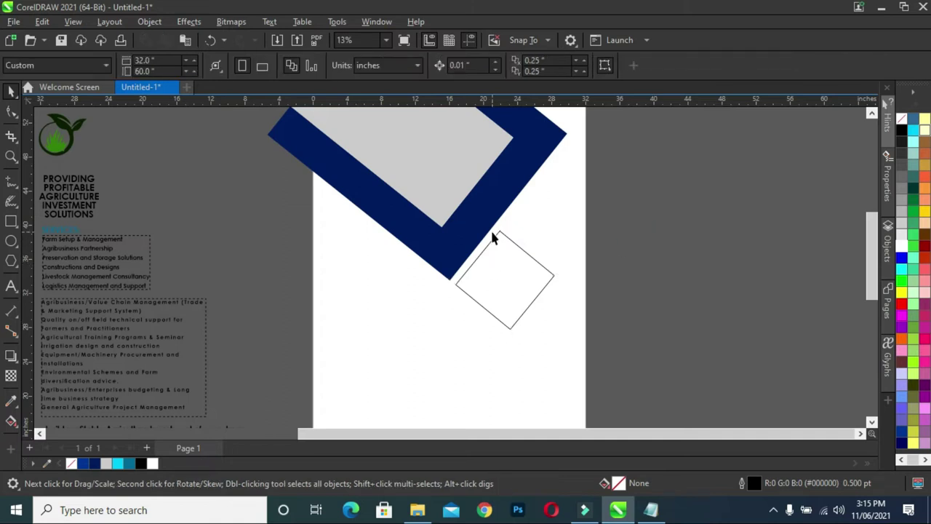
Fill the diamond navy without outline and place a 72.7% copy up-right of it.
{"action": "left_click", "coordinate": [495, 266]}
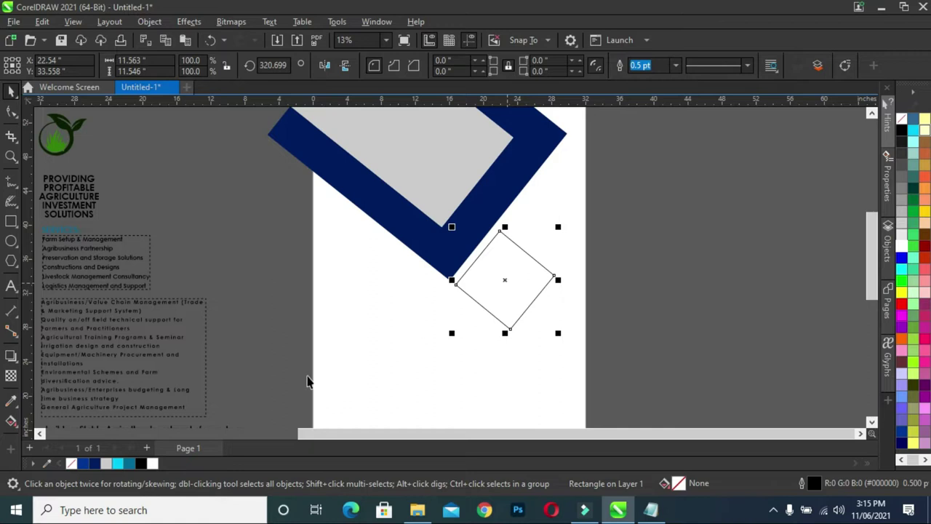
{"action": "left_click", "coordinate": [98, 465]}
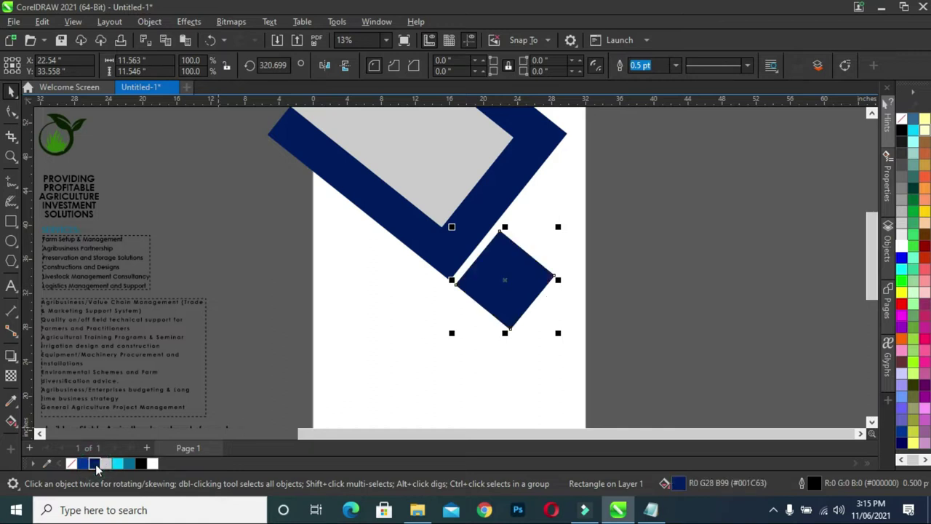
{"action": "right_click", "coordinate": [67, 461]}
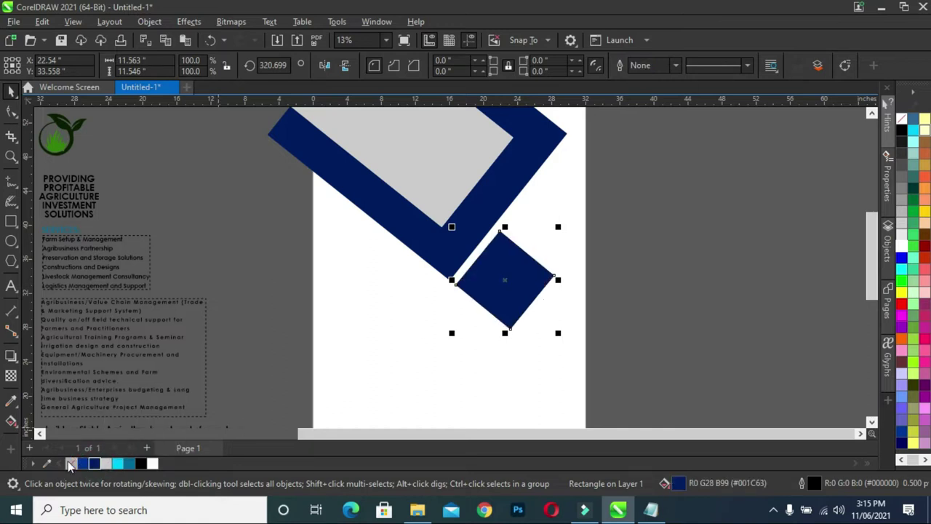
{"action": "left_click", "coordinate": [688, 205]}
{"action": "left_click", "coordinate": [507, 286]}
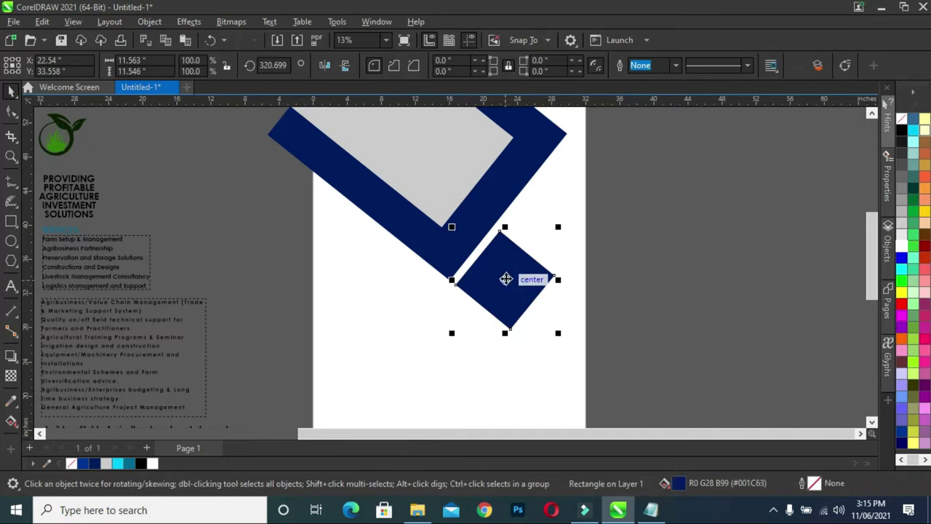
{"action": "left_click_drag", "start_coordinate": [558, 334], "coordinate": [537, 308]}
{"action": "left_click_drag", "start_coordinate": [498, 263], "coordinate": [549, 220]}
Fill the small diamond teal.
{"action": "left_click", "coordinate": [696, 223]}
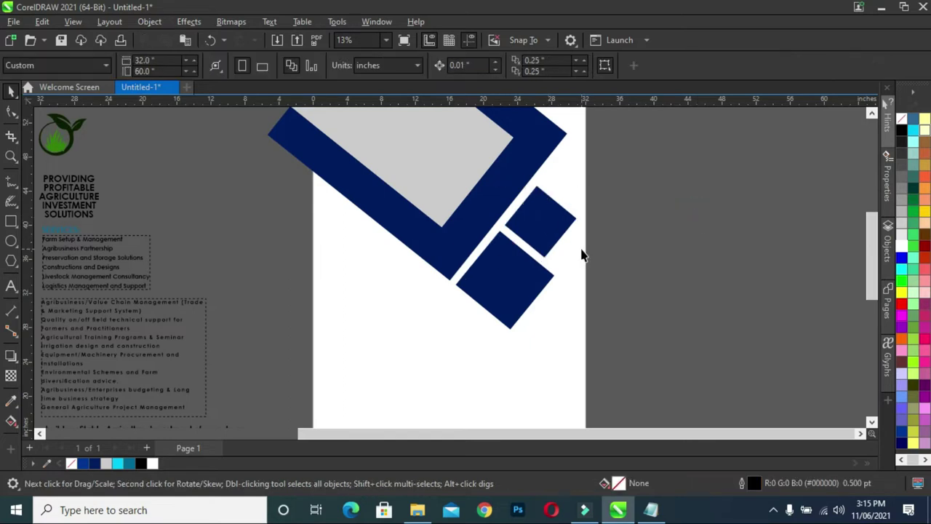
{"action": "left_click", "coordinate": [546, 216]}
{"action": "left_click", "coordinate": [131, 463]}
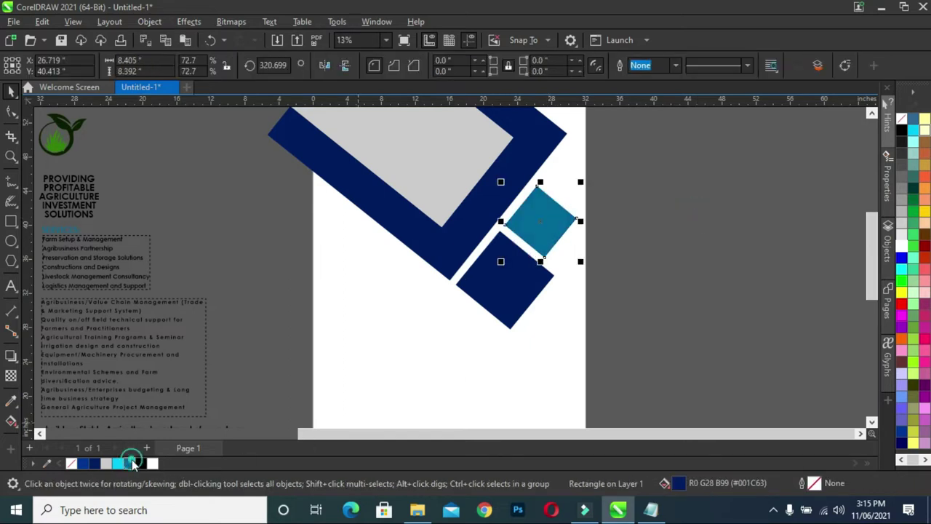
{"action": "left_click", "coordinate": [725, 241]}
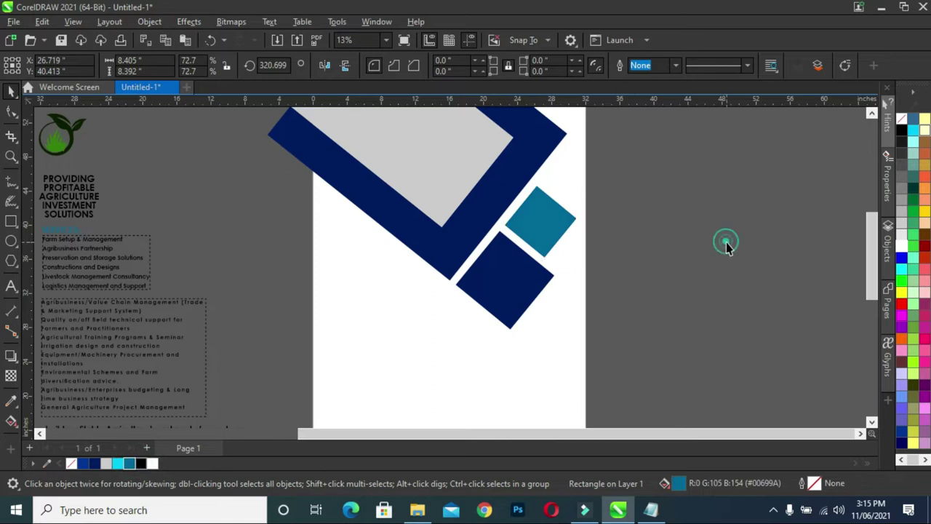
Copy the teal diamond below the navy one and shrink it to about 57%.
{"action": "left_click", "coordinate": [540, 231]}
{"action": "left_click_drag", "start_coordinate": [543, 220], "coordinate": [553, 331]}
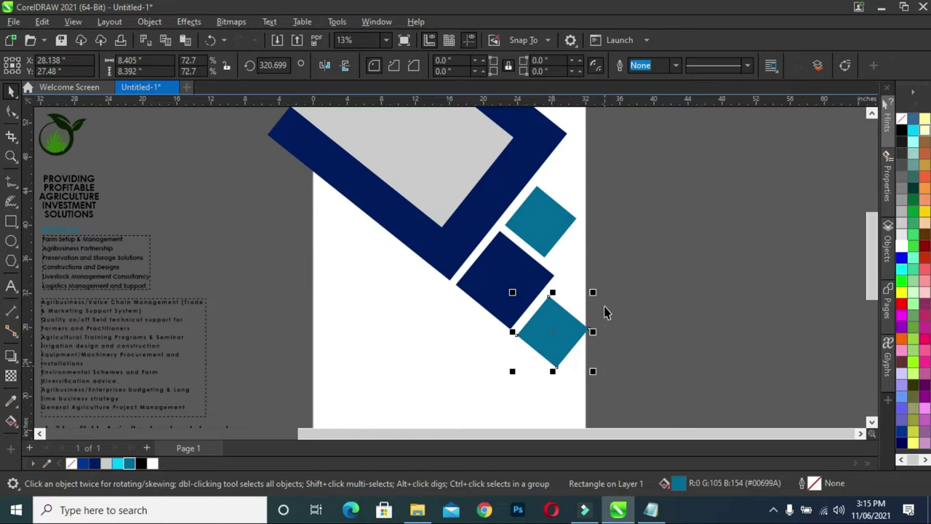
{"action": "left_click_drag", "start_coordinate": [593, 371], "coordinate": [574, 366]}
{"action": "scroll", "coordinate": [583, 335], "scroll_direction": "up", "scroll_amount": 2}
{"action": "left_click_drag", "start_coordinate": [524, 321], "coordinate": [523, 328]}
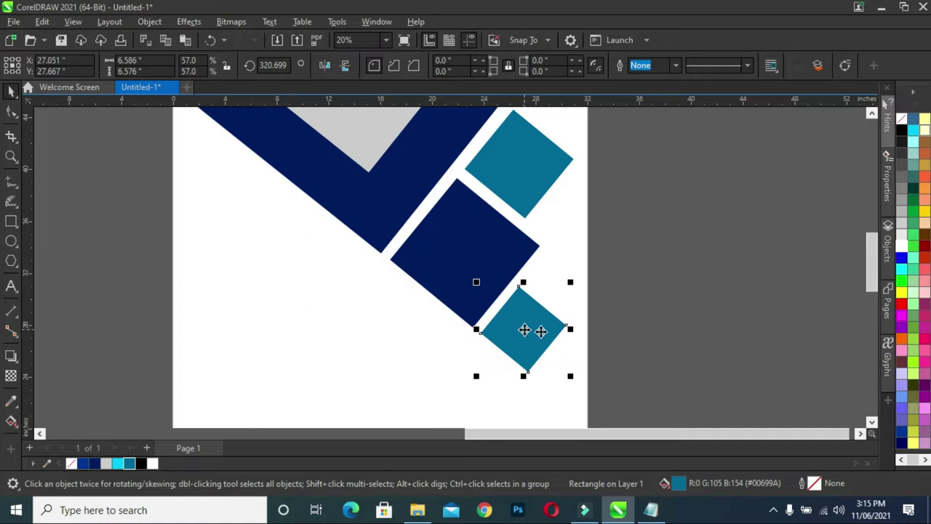
Move the tractor photo group off the cattle picture to sit above the reference logo.
{"action": "left_click", "coordinate": [651, 335]}
{"action": "scroll", "coordinate": [668, 321], "scroll_direction": "down", "scroll_amount": 2}
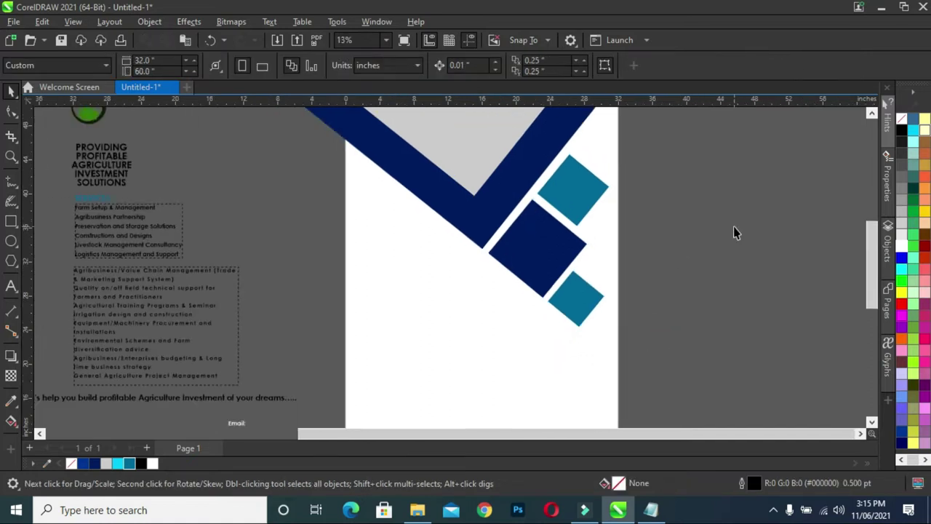
{"action": "scroll", "coordinate": [733, 227], "scroll_direction": "down", "scroll_amount": 1}
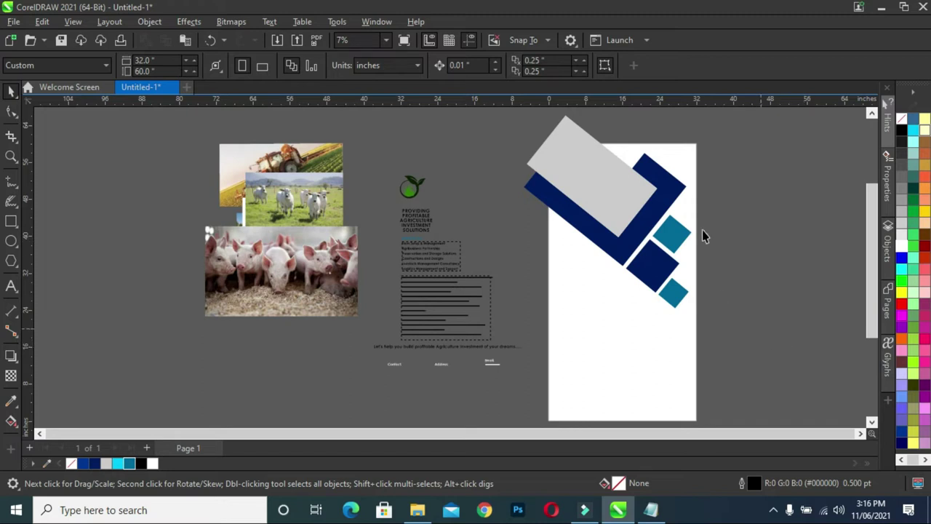
{"action": "left_click", "coordinate": [860, 433]}
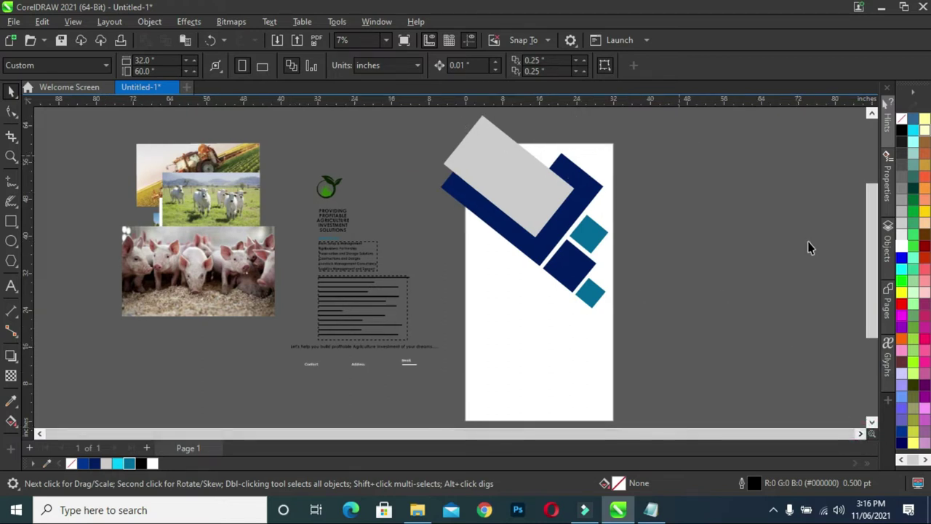
{"action": "left_click_drag", "start_coordinate": [872, 314], "coordinate": [872, 298]}
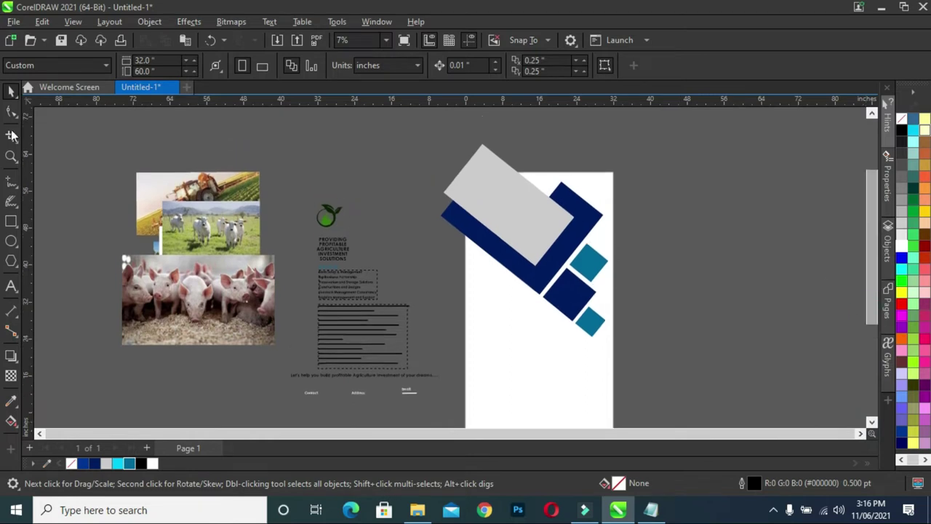
{"action": "left_click", "coordinate": [156, 188]}
{"action": "left_click_drag", "start_coordinate": [189, 183], "coordinate": [313, 149]}
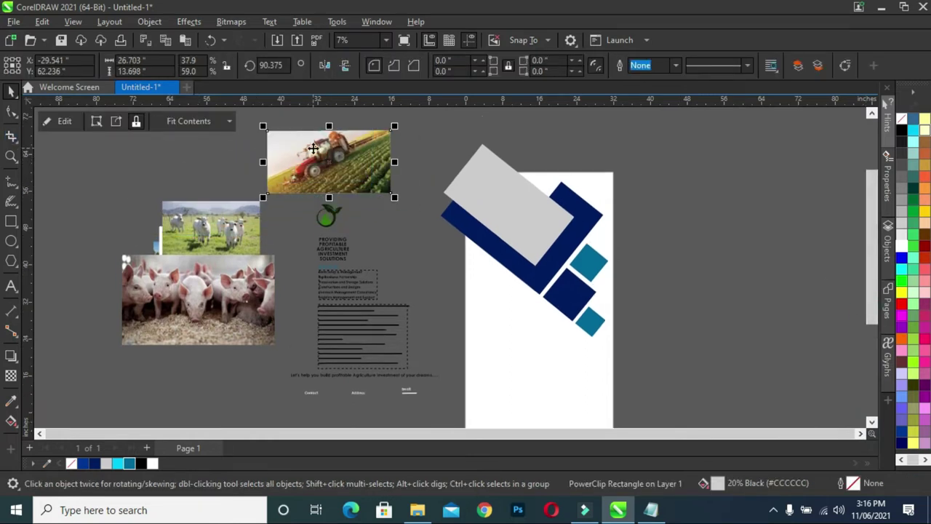
Convert the tractor photo to a bitmap.
{"action": "left_click", "coordinate": [230, 21]}
{"action": "left_click", "coordinate": [243, 35]}
{"action": "left_click", "coordinate": [462, 327]}
Enlarge the tractor bitmap to about 941% and right-drag it onto the grey rectangle.
{"action": "left_click_drag", "start_coordinate": [349, 146], "coordinate": [319, 137]}
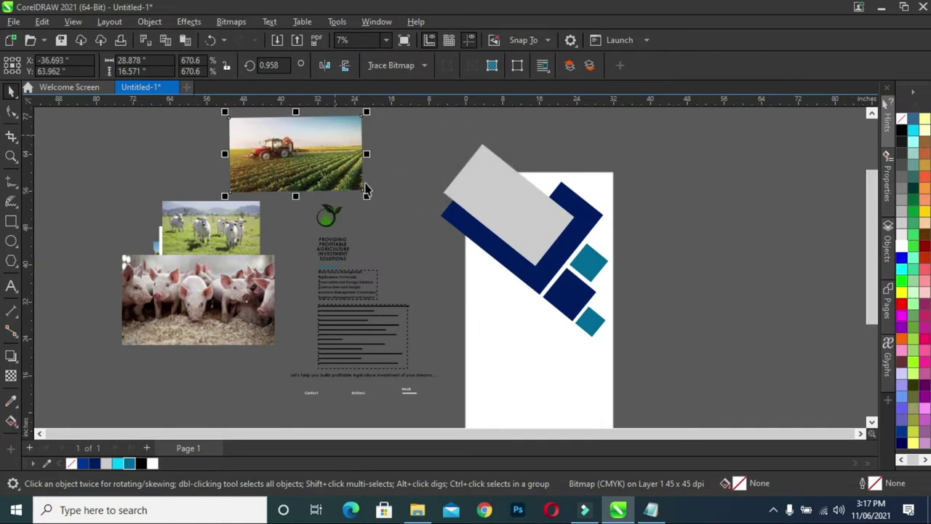
{"action": "left_click_drag", "start_coordinate": [368, 197], "coordinate": [420, 226]}
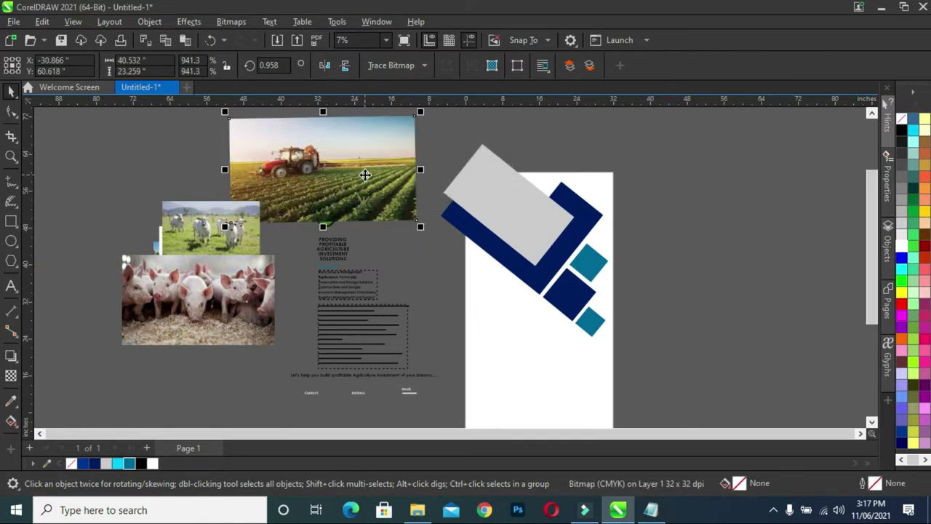
{"action": "left_click_drag", "start_coordinate": [365, 175], "coordinate": [374, 179]}
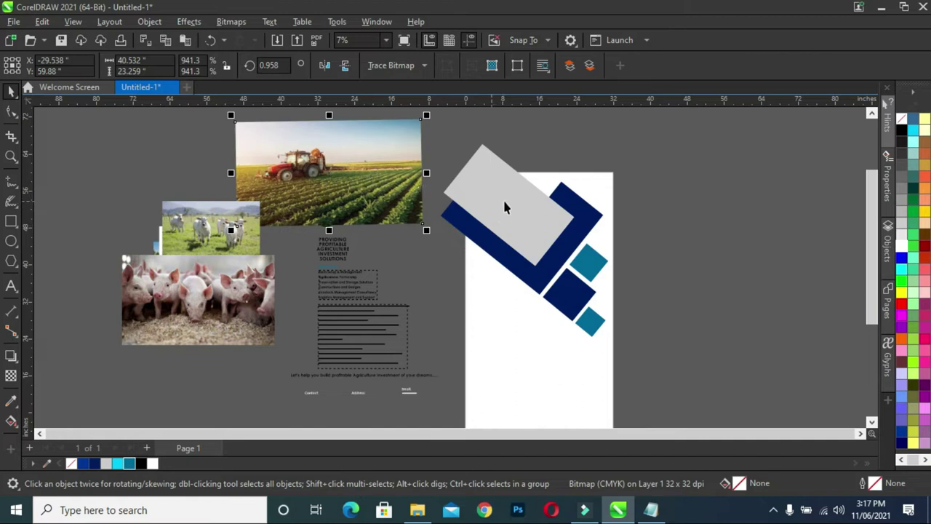
{"action": "left_click", "coordinate": [369, 157]}
{"action": "left_click_drag", "start_coordinate": [349, 151], "coordinate": [494, 197]}
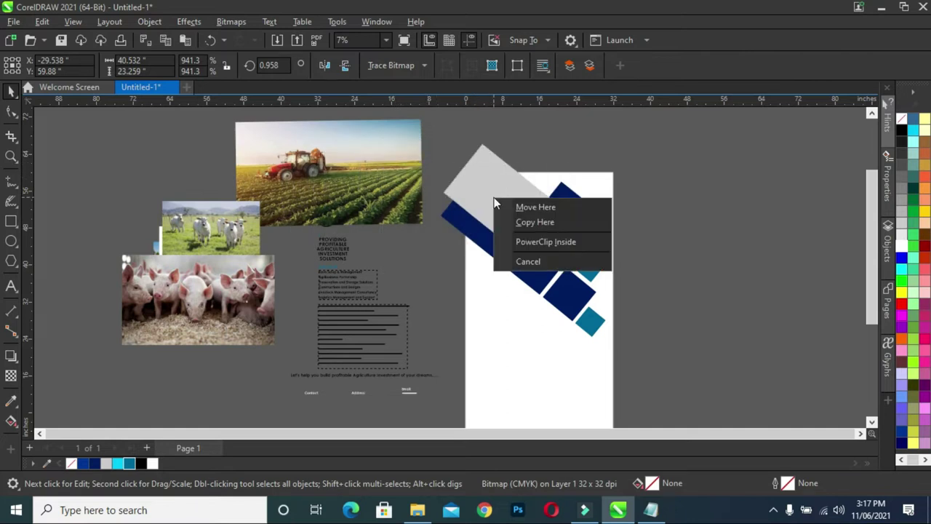
Place the tractor photo inside the grey rectangle and tilt it to the frame's angle.
{"action": "left_click", "coordinate": [530, 236]}
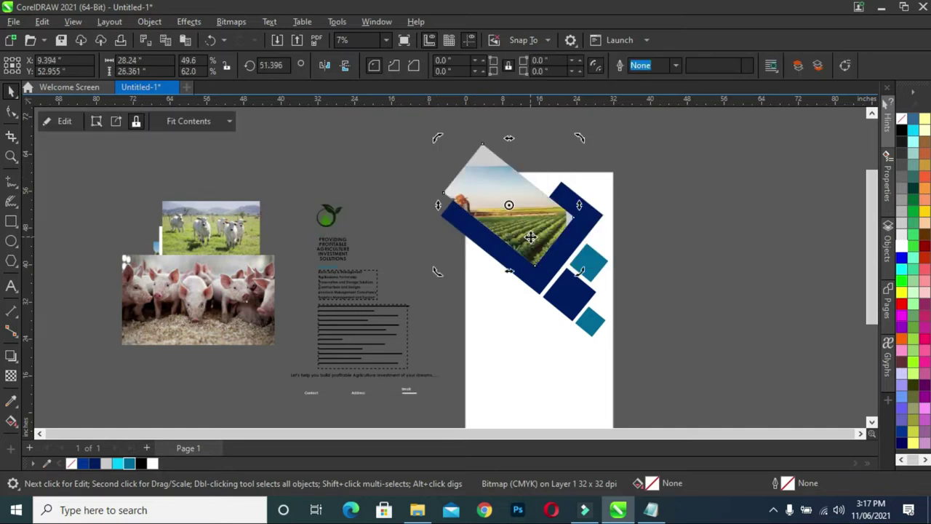
{"action": "left_click", "coordinate": [58, 121]}
{"action": "left_click", "coordinate": [391, 202]}
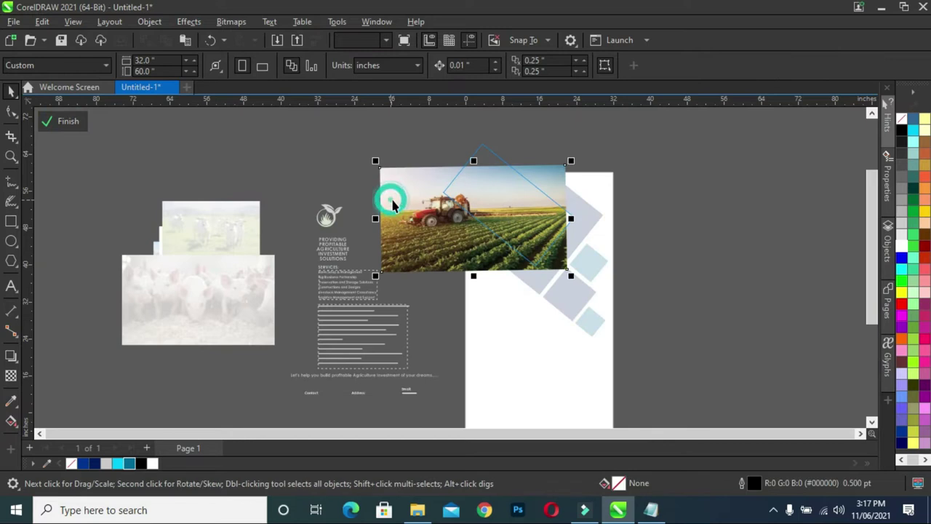
{"action": "left_click", "coordinate": [386, 177]}
{"action": "left_click_drag", "start_coordinate": [376, 160], "coordinate": [420, 133]}
{"action": "left_click_drag", "start_coordinate": [415, 211], "coordinate": [476, 213]}
Fine-tune the photo's size, rotation and position to fill the frame, then finish editing.
{"action": "left_click", "coordinate": [582, 274]}
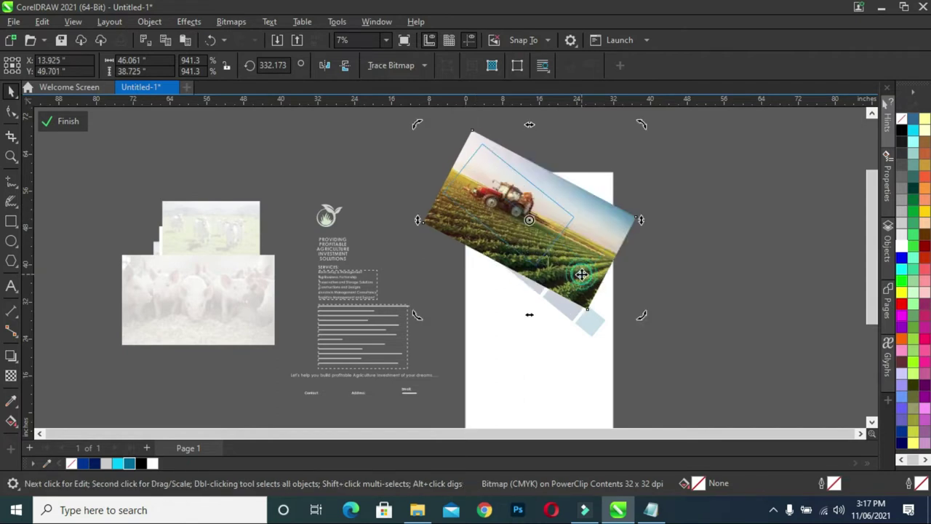
{"action": "left_click", "coordinate": [580, 274]}
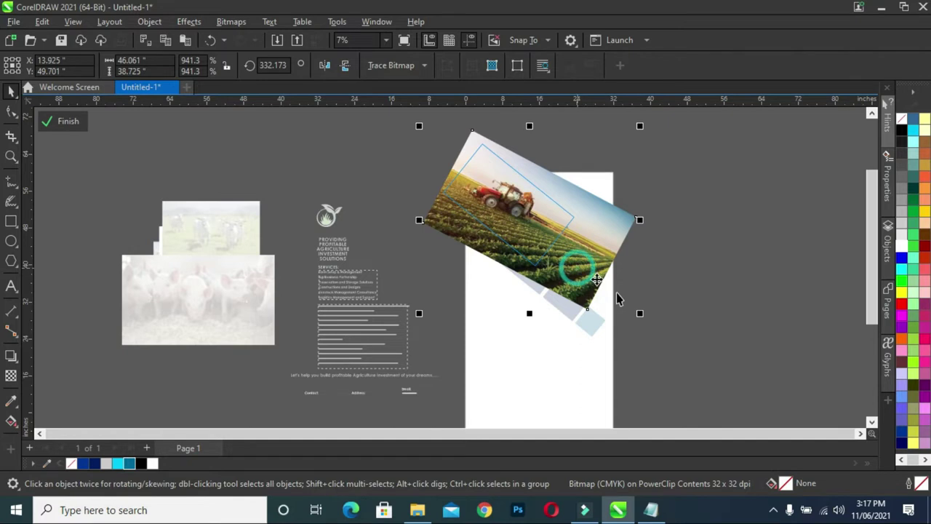
{"action": "left_click_drag", "start_coordinate": [640, 315], "coordinate": [613, 304]}
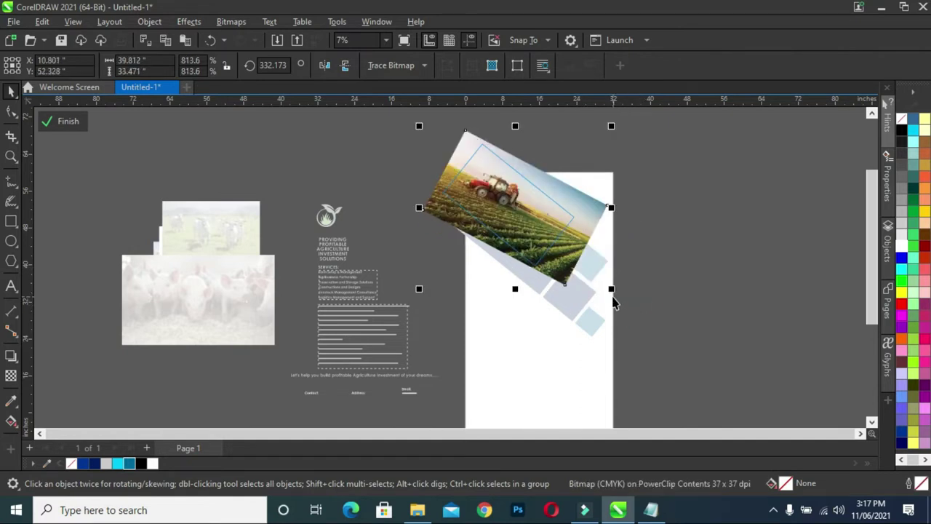
{"action": "left_click", "coordinate": [592, 216]}
{"action": "left_click_drag", "start_coordinate": [614, 290], "coordinate": [614, 284]}
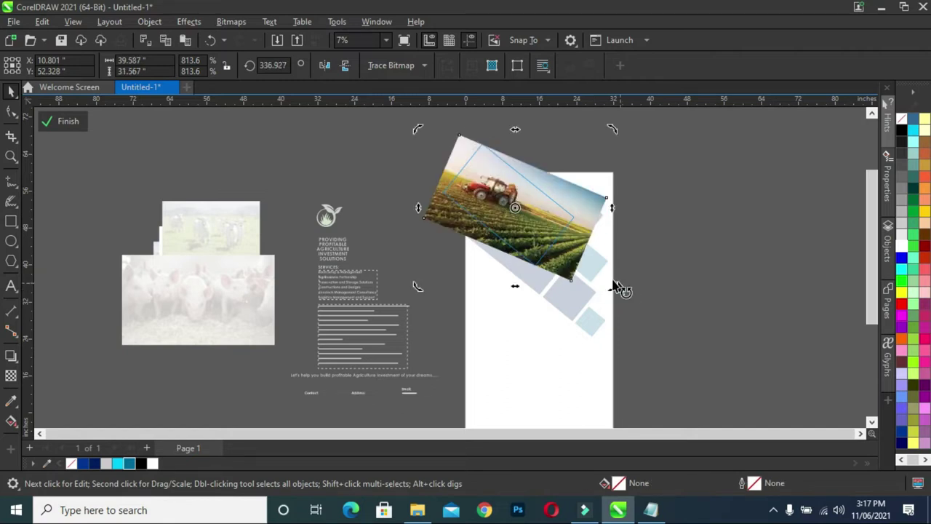
{"action": "left_click_drag", "start_coordinate": [582, 254], "coordinate": [582, 251]}
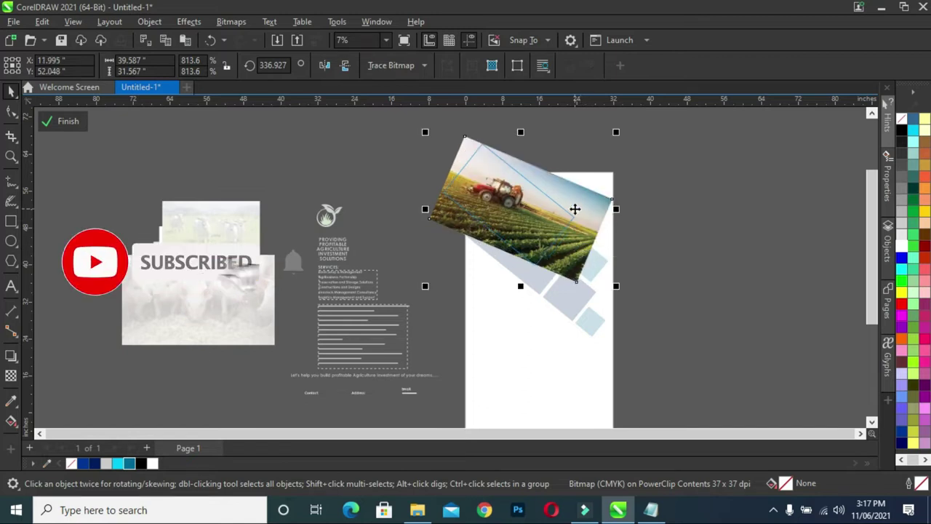
{"action": "left_click", "coordinate": [589, 251]}
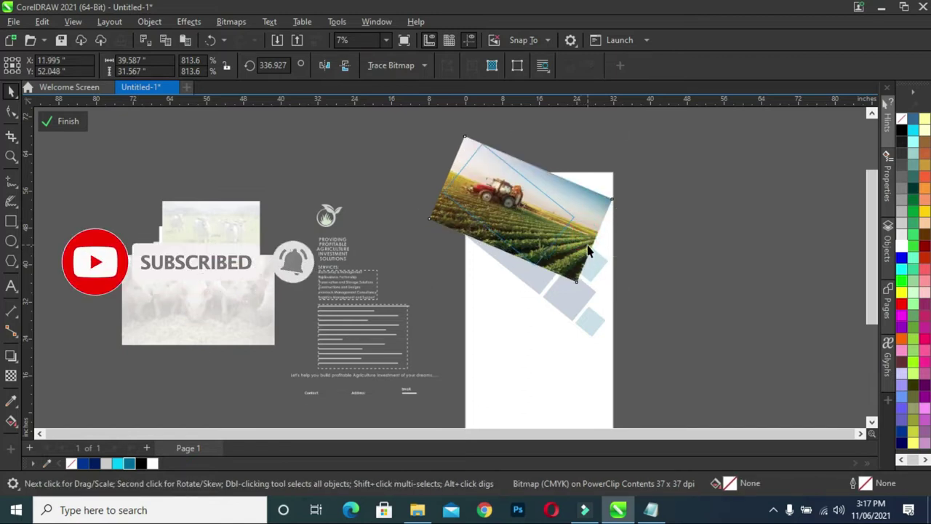
{"action": "left_click", "coordinate": [589, 251]}
{"action": "left_click_drag", "start_coordinate": [615, 289], "coordinate": [622, 298]}
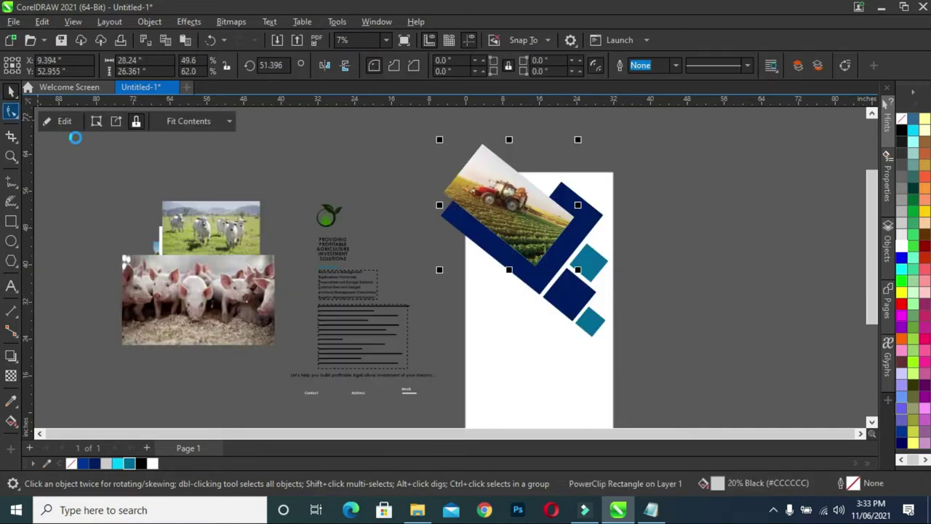
{"action": "left_click", "coordinate": [85, 154]}
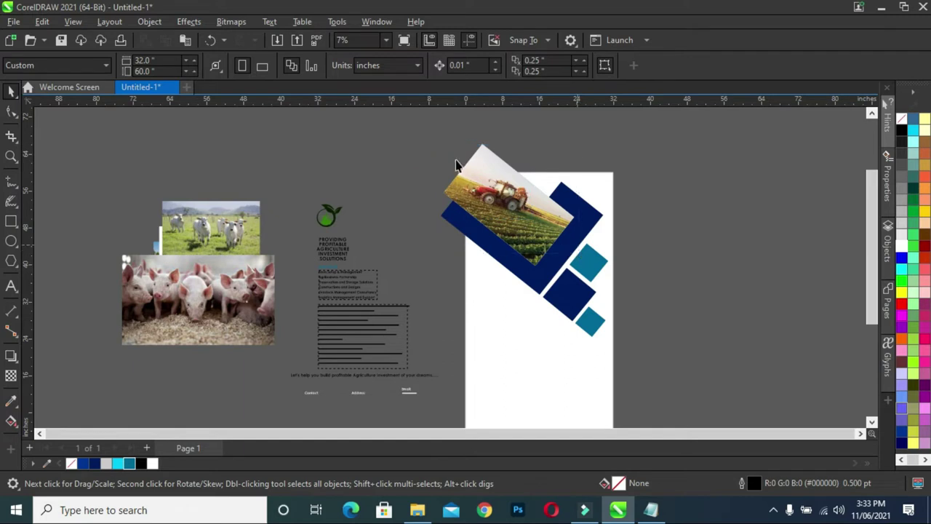
PowerClip the tractor and navy frame design inside the white page rectangle.
{"action": "left_click_drag", "start_coordinate": [425, 133], "coordinate": [663, 348]}
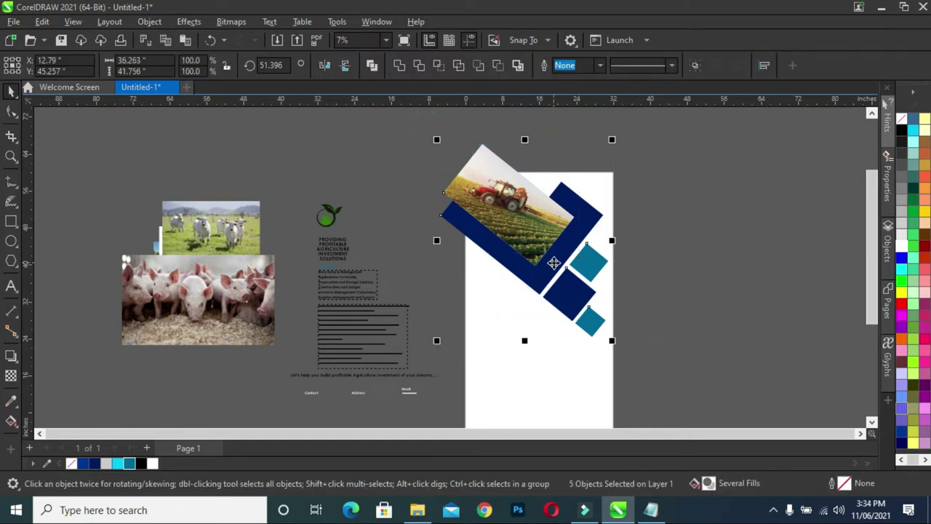
{"action": "right_click", "coordinate": [554, 263]}
{"action": "left_click", "coordinate": [593, 292]}
{"action": "left_click", "coordinate": [558, 343]}
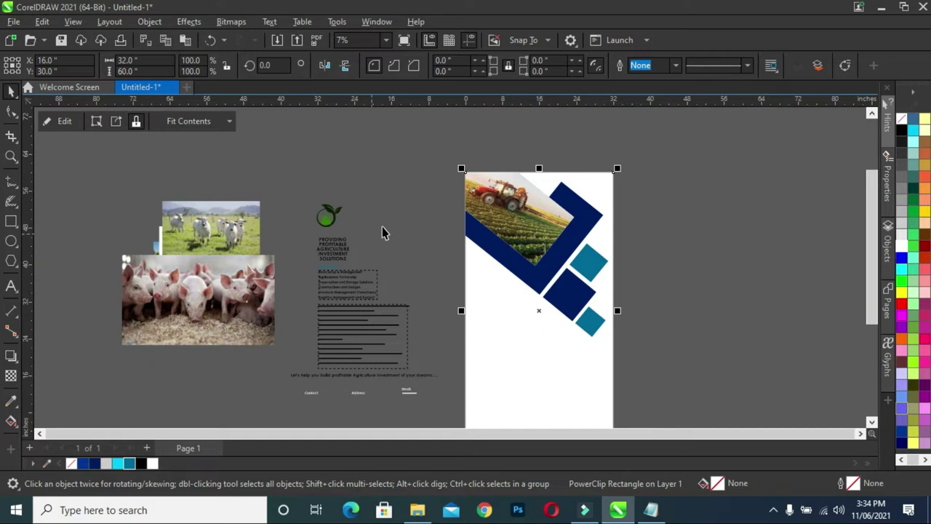
Move the green leaf logo to the page's top-right corner and scale it down to about 331.5%.
{"action": "left_click_drag", "start_coordinate": [330, 228], "coordinate": [524, 216]}
{"action": "left_click_drag", "start_coordinate": [594, 188], "coordinate": [597, 187]}
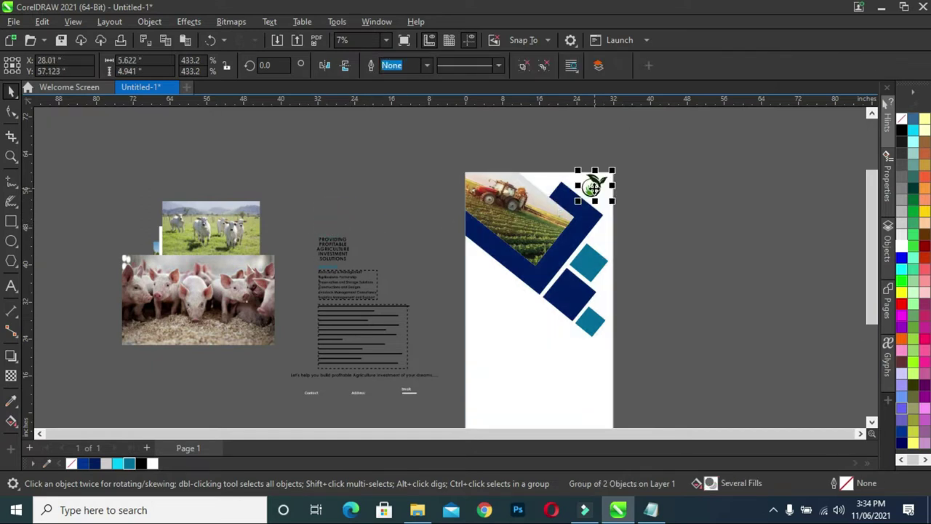
{"action": "scroll", "coordinate": [594, 187], "scroll_direction": "up", "scroll_amount": 2}
{"action": "left_click_drag", "start_coordinate": [625, 162], "coordinate": [599, 189]}
Draw a circle right of the page and add a smaller white concentric copy inside it.
{"action": "left_click", "coordinate": [661, 191]}
{"action": "scroll", "coordinate": [615, 193], "scroll_direction": "down", "scroll_amount": 2}
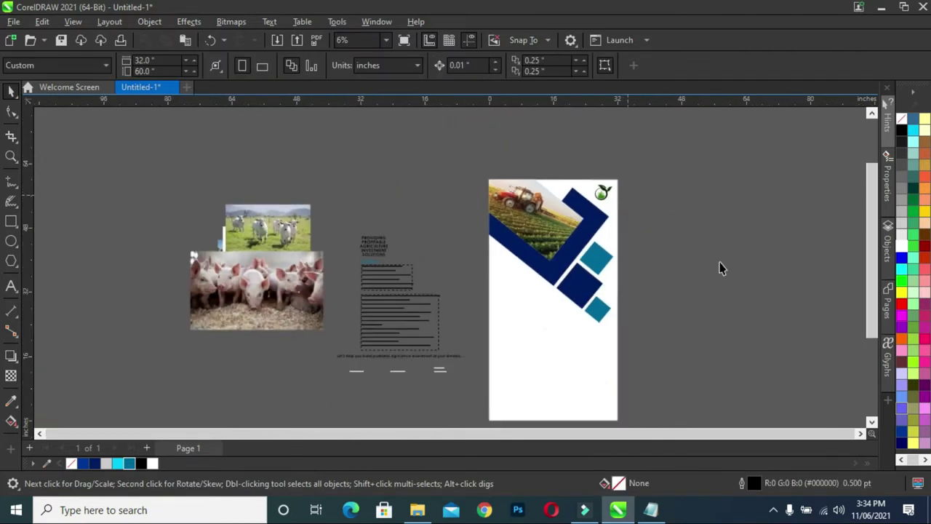
{"action": "scroll", "coordinate": [866, 314], "scroll_direction": "down", "scroll_amount": 1}
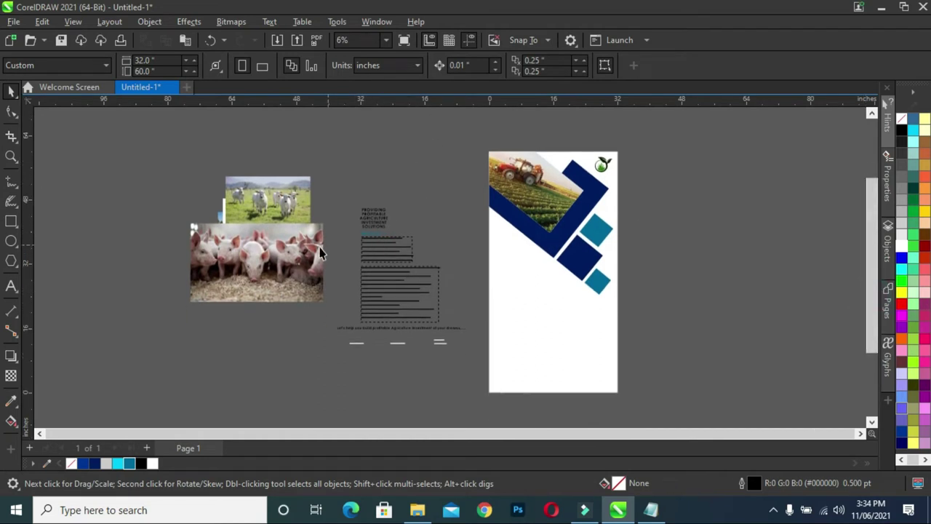
{"action": "left_click", "coordinate": [10, 243]}
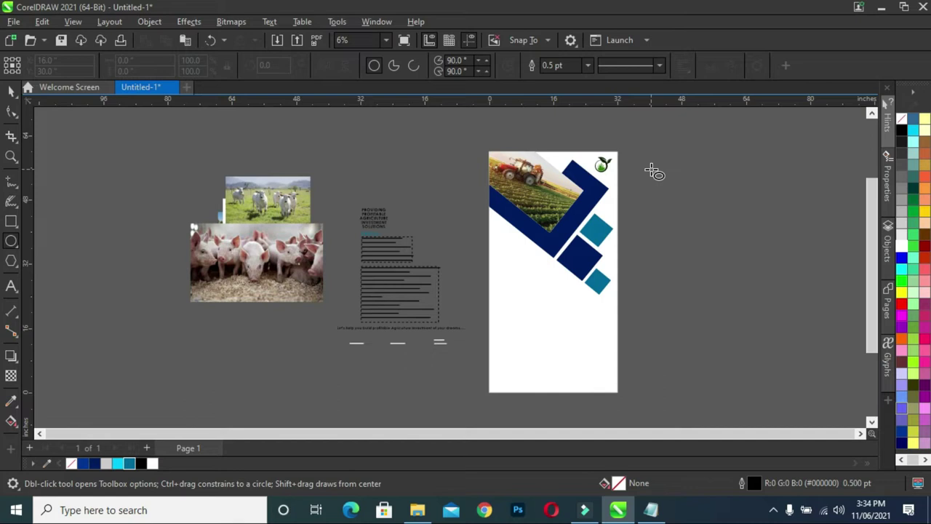
{"action": "left_click_drag", "start_coordinate": [641, 168], "coordinate": [713, 238]}
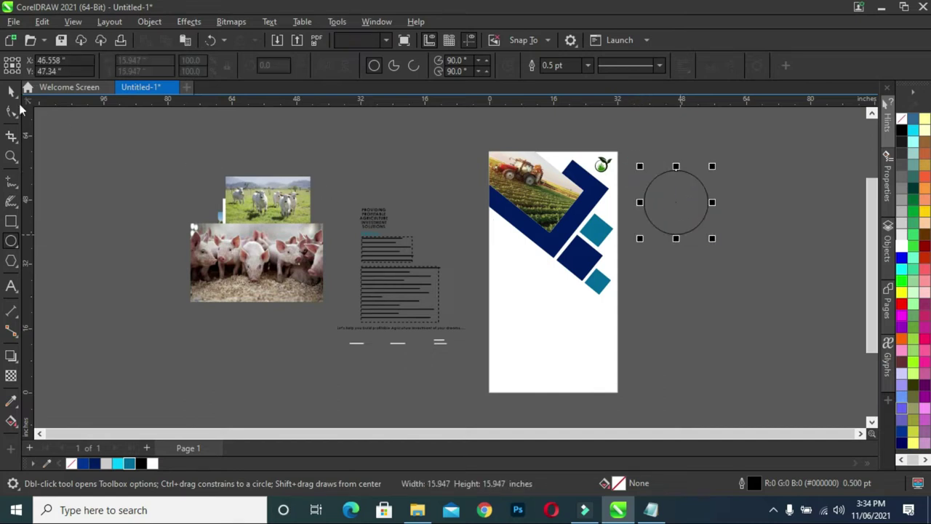
{"action": "left_click", "coordinate": [11, 91]}
{"action": "left_click_drag", "start_coordinate": [714, 241], "coordinate": [704, 232]}
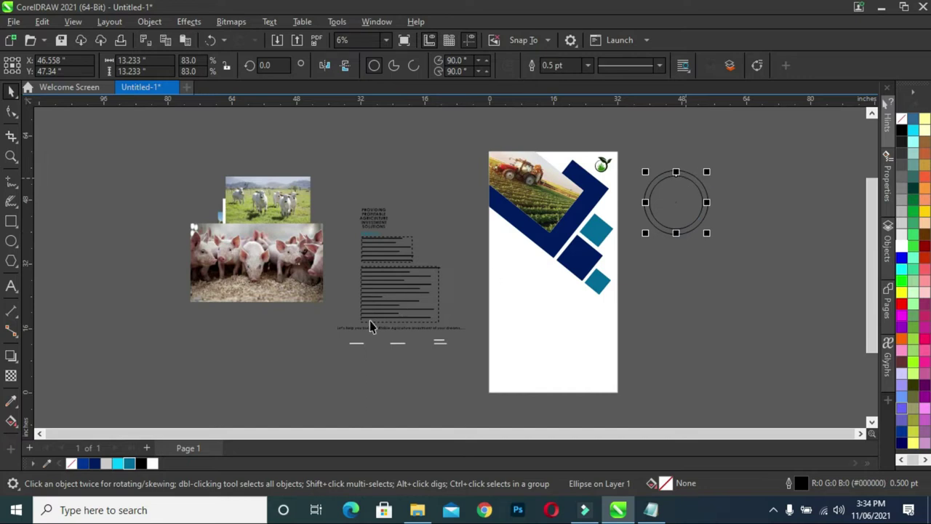
{"action": "left_click", "coordinate": [153, 463]}
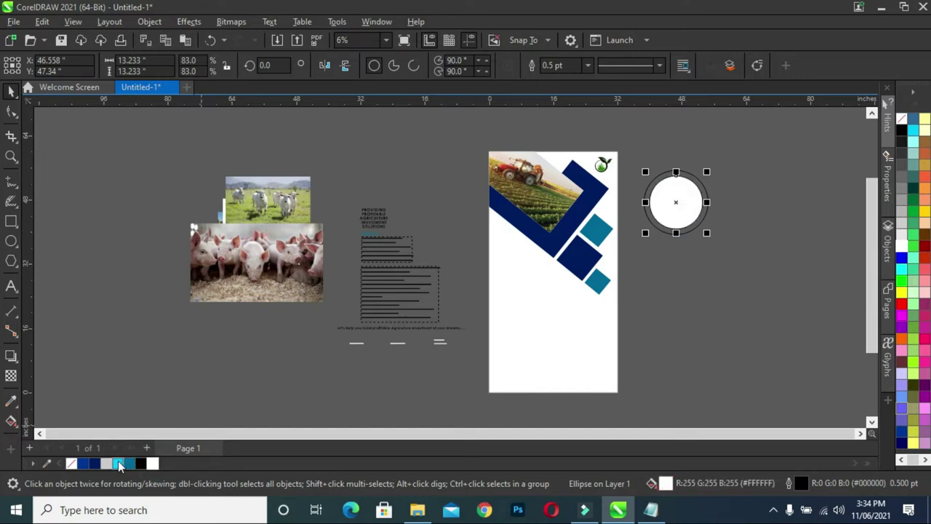
Fill the outer circle navy and remove the outlines from both circles.
{"action": "left_click", "coordinate": [654, 323]}
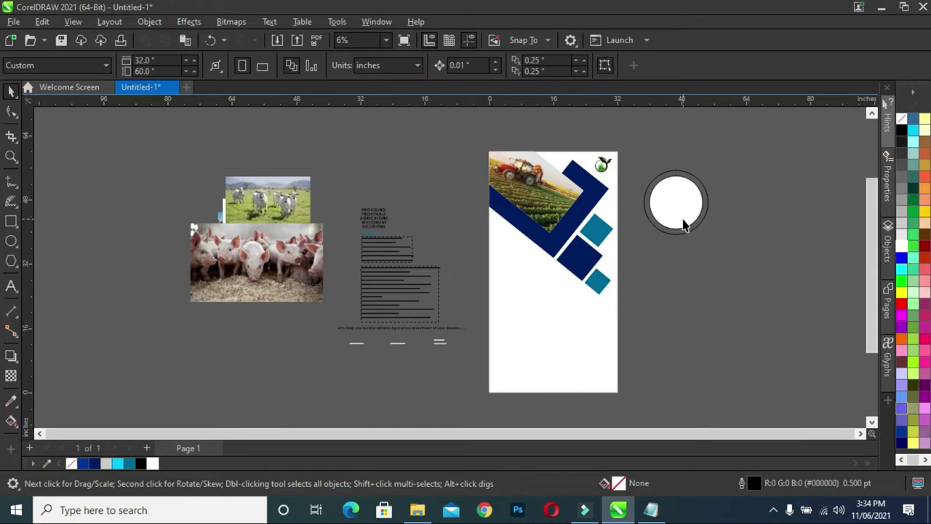
{"action": "left_click", "coordinate": [684, 235]}
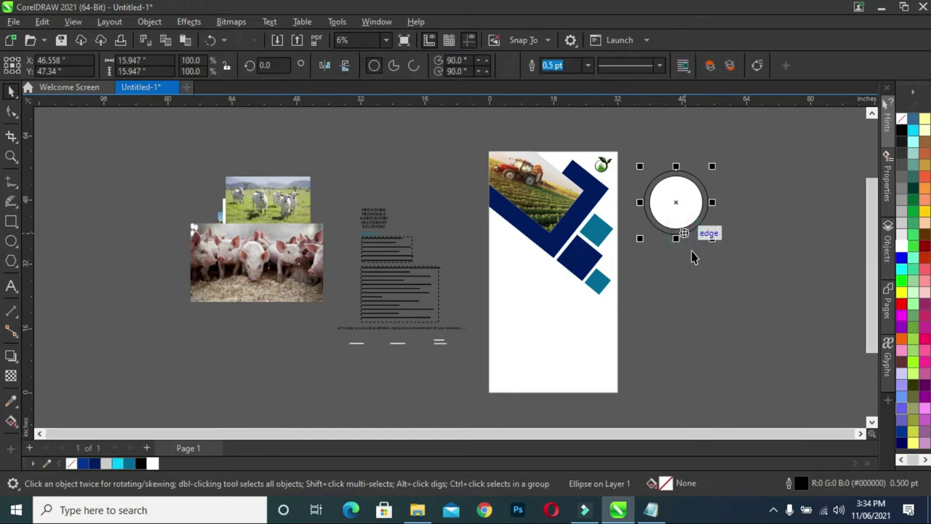
{"action": "left_click", "coordinate": [692, 251]}
{"action": "left_click", "coordinate": [684, 233]}
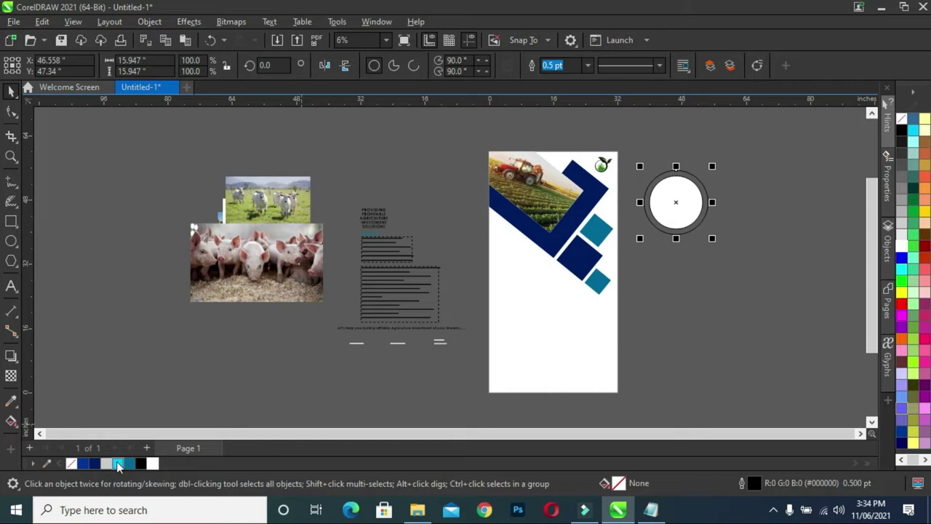
{"action": "right_click", "coordinate": [95, 463]}
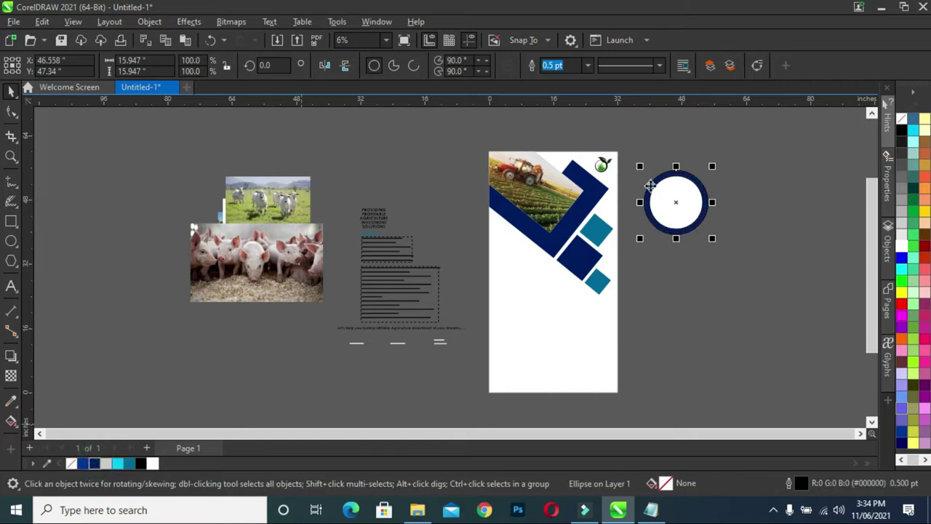
{"action": "left_click_drag", "start_coordinate": [631, 148], "coordinate": [761, 291]}
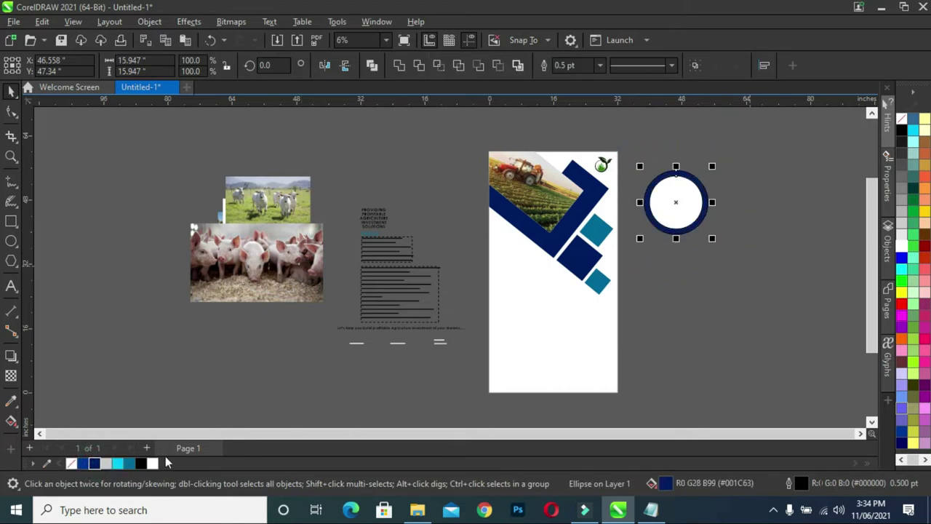
{"action": "right_click", "coordinate": [69, 461]}
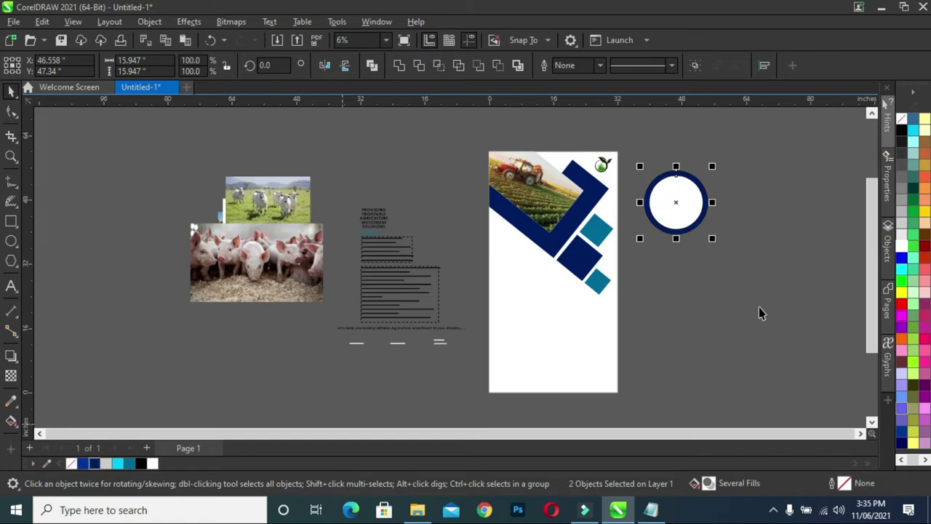
Shrink the navy ring and place it on the page's left side.
{"action": "scroll", "coordinate": [708, 200], "scroll_direction": "up", "scroll_amount": 2}
{"action": "left_click_drag", "start_coordinate": [713, 153], "coordinate": [703, 181]}
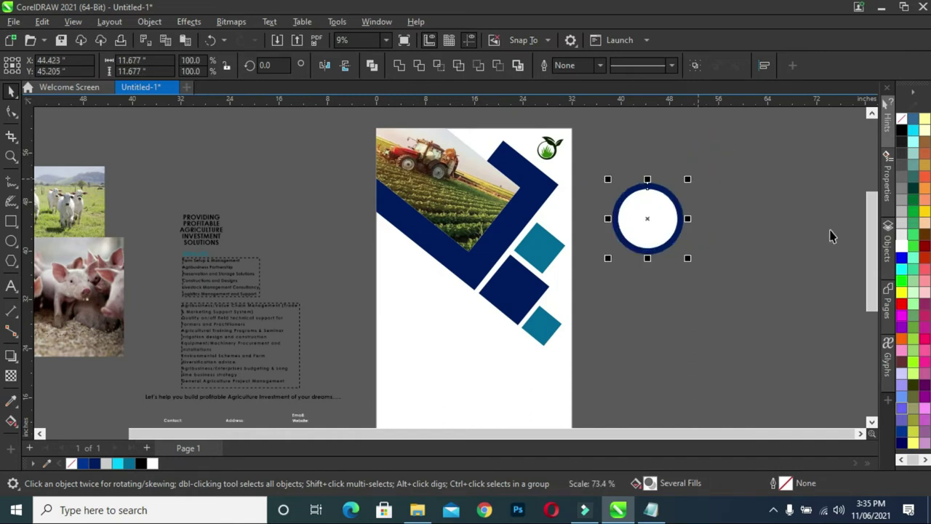
{"action": "left_click_drag", "start_coordinate": [867, 267], "coordinate": [867, 291]}
{"action": "left_click_drag", "start_coordinate": [650, 160], "coordinate": [425, 273]}
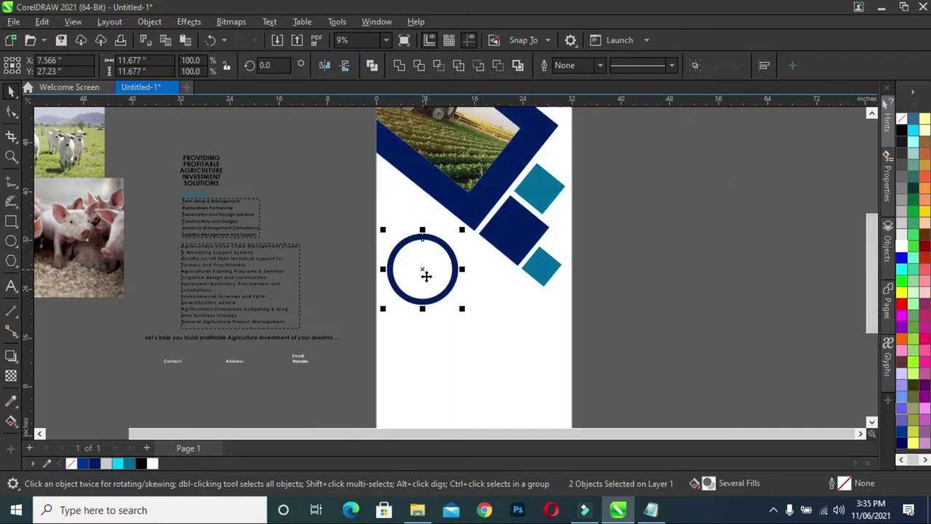
{"action": "left_click_drag", "start_coordinate": [462, 311], "coordinate": [452, 299]}
{"action": "left_click_drag", "start_coordinate": [451, 230], "coordinate": [446, 235]}
{"action": "scroll", "coordinate": [515, 240], "scroll_direction": "down", "scroll_amount": 2}
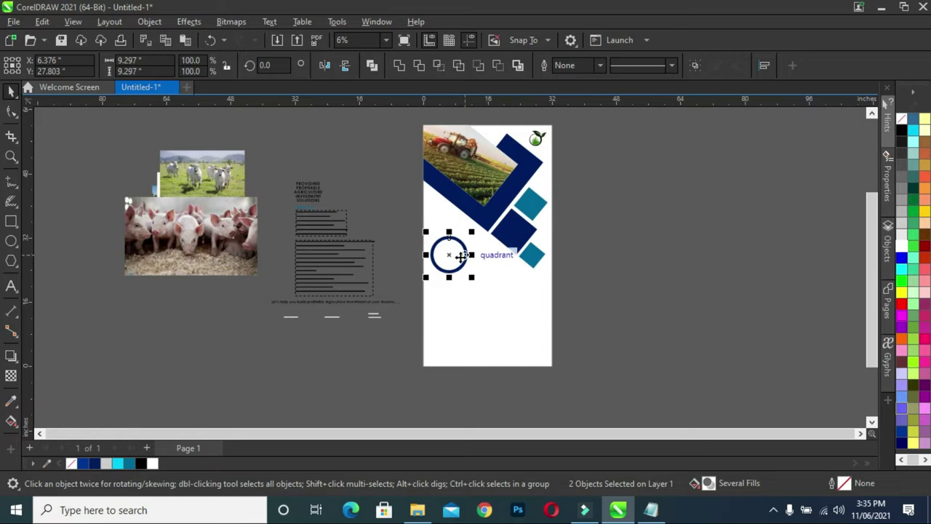
{"action": "scroll", "coordinate": [449, 251], "scroll_direction": "up", "scroll_amount": 2}
{"action": "left_click_drag", "start_coordinate": [478, 286], "coordinate": [446, 288]}
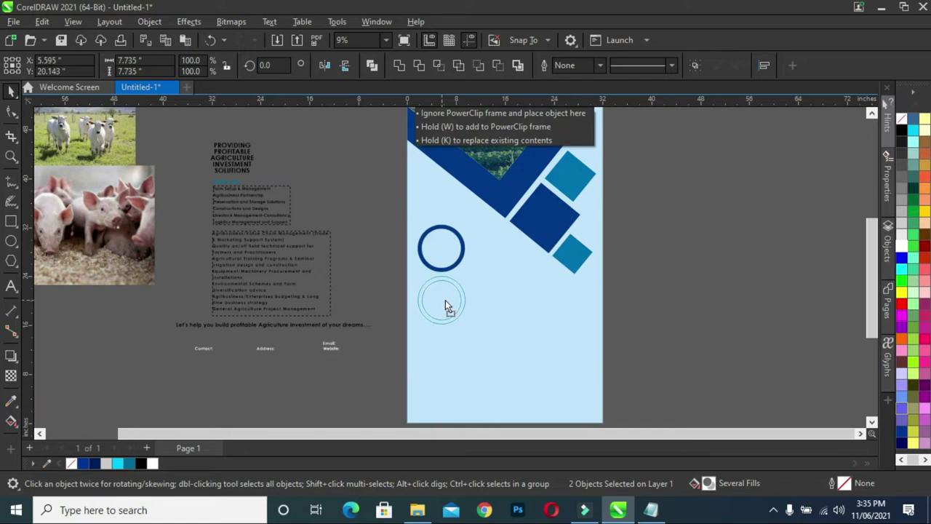
Copy the ring downward into a vertical column of four and shift the set up slightly.
{"action": "left_click_drag", "start_coordinate": [447, 299], "coordinate": [445, 300]}
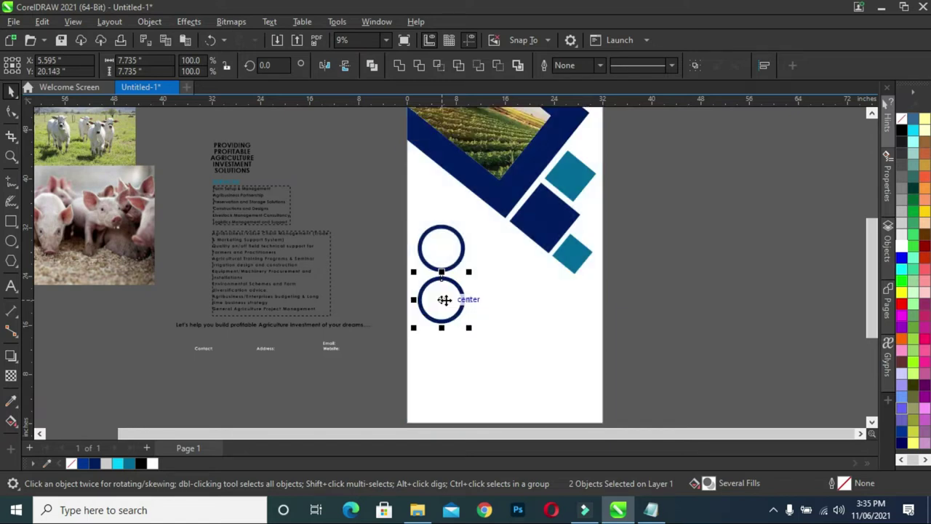
{"action": "key", "text": "ctrl+r"}
{"action": "key", "text": "ctrl+r"}
{"action": "scroll", "coordinate": [556, 294], "scroll_direction": "down", "scroll_amount": 1}
{"action": "left_click_drag", "start_coordinate": [528, 409], "coordinate": [453, 247]}
{"action": "left_click_drag", "start_coordinate": [499, 396], "coordinate": [496, 379]}
{"action": "left_click_drag", "start_coordinate": [480, 319], "coordinate": [482, 307]}
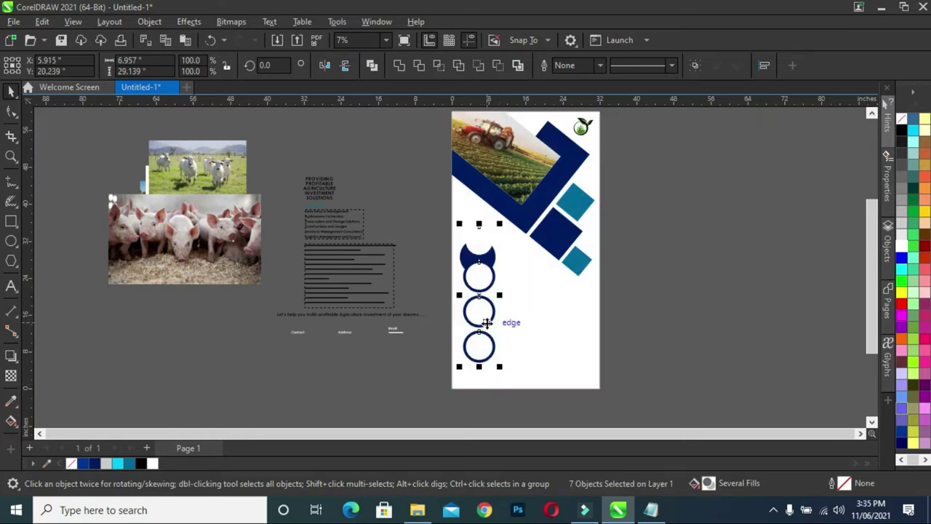
{"action": "key", "text": "ctrl+z"}
{"action": "key", "text": "ctrl+z"}
{"action": "left_click_drag", "start_coordinate": [433, 219], "coordinate": [494, 358]}
{"action": "scroll", "coordinate": [459, 320], "scroll_direction": "up", "scroll_amount": 1}
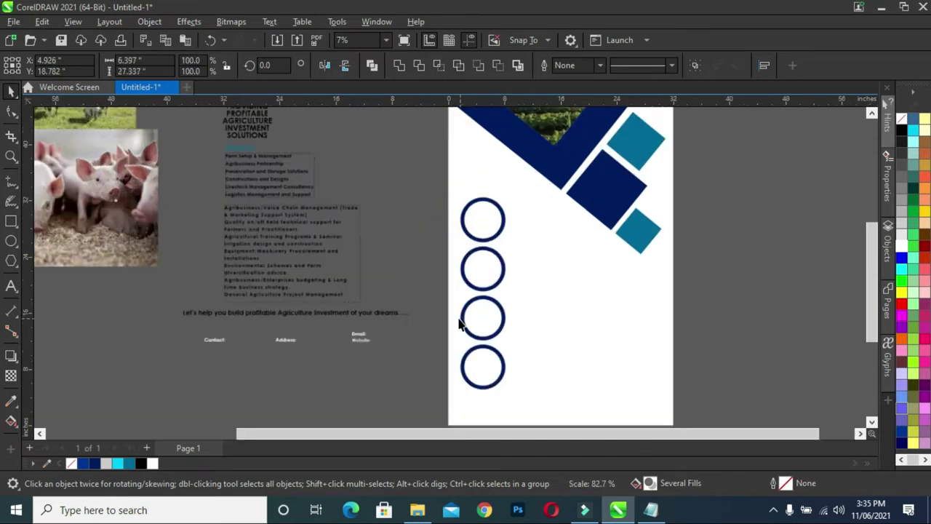
{"action": "scroll", "coordinate": [459, 323], "scroll_direction": "up", "scroll_amount": 1}
{"action": "left_click_drag", "start_coordinate": [486, 289], "coordinate": [493, 275]}
{"action": "scroll", "coordinate": [523, 290], "scroll_direction": "down", "scroll_amount": 1}
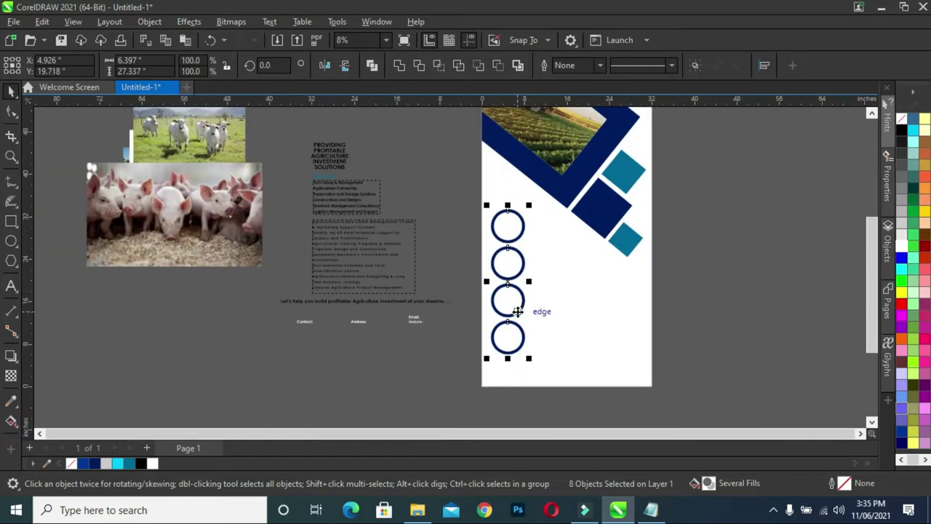
Draw a wide rectangle along the page bottom, fill it navy and remove its outline.
{"action": "left_click", "coordinate": [676, 308]}
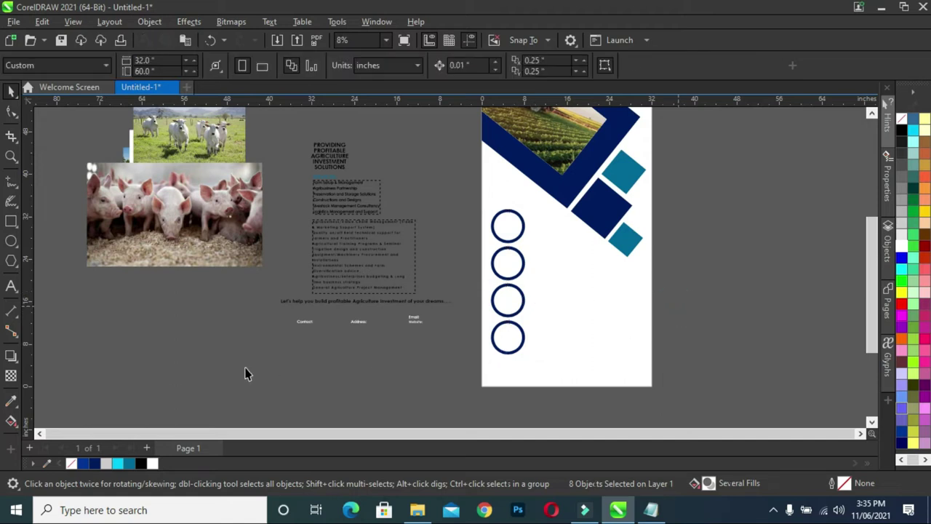
{"action": "left_click", "coordinate": [12, 220]}
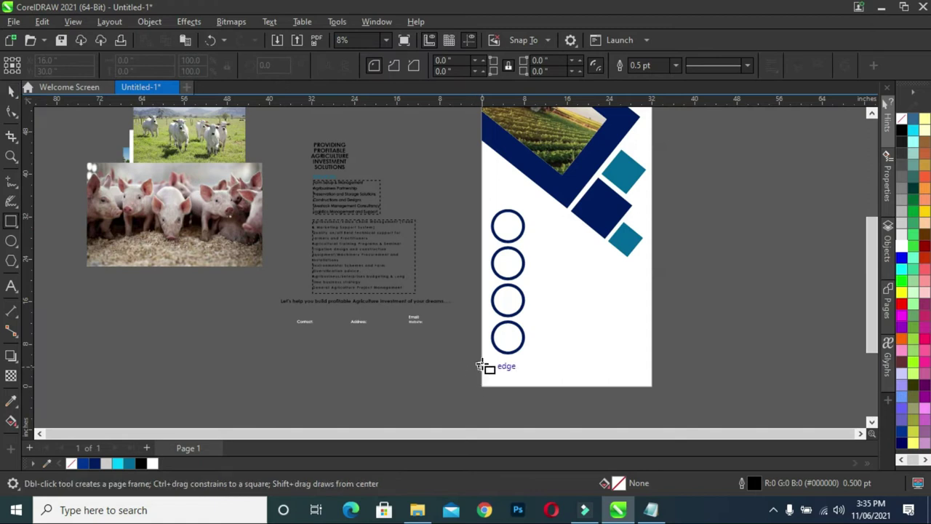
{"action": "left_click_drag", "start_coordinate": [482, 364], "coordinate": [653, 388]}
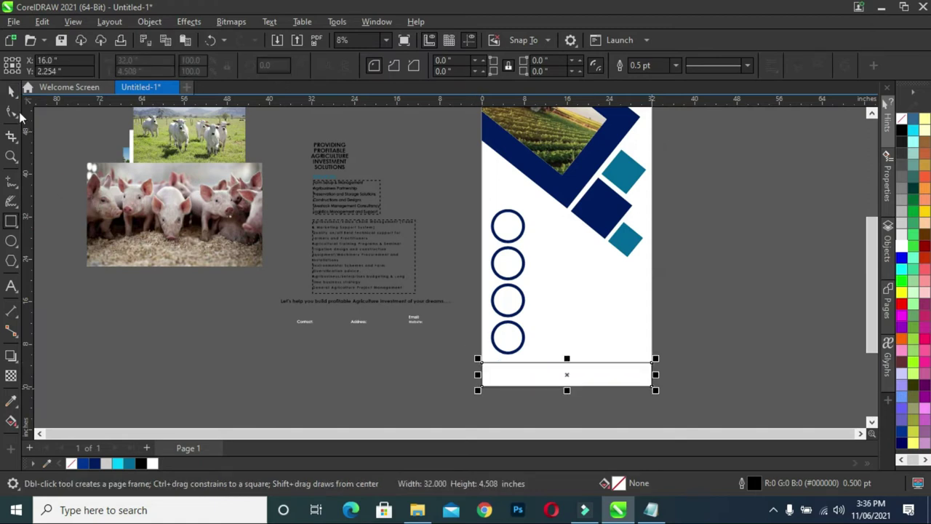
{"action": "left_click", "coordinate": [11, 93]}
{"action": "left_click", "coordinate": [95, 464]}
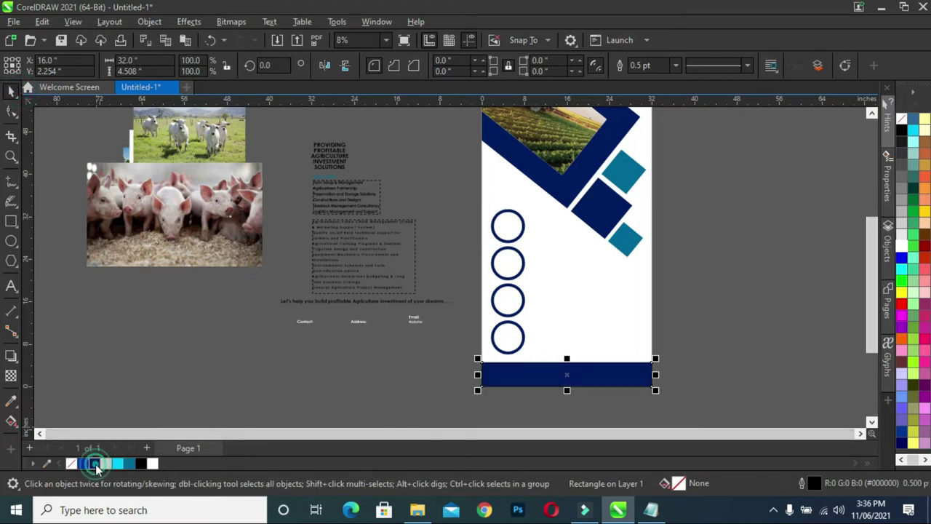
{"action": "right_click", "coordinate": [71, 466]}
{"action": "left_click", "coordinate": [751, 371]}
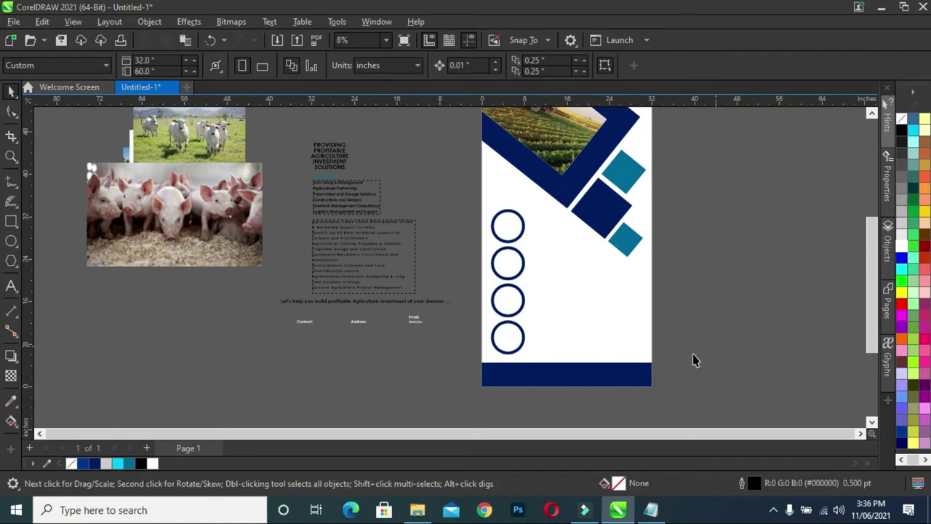
Reposition the top ring of the left-side column.
{"action": "scroll", "coordinate": [684, 309], "scroll_direction": "up", "scroll_amount": 1}
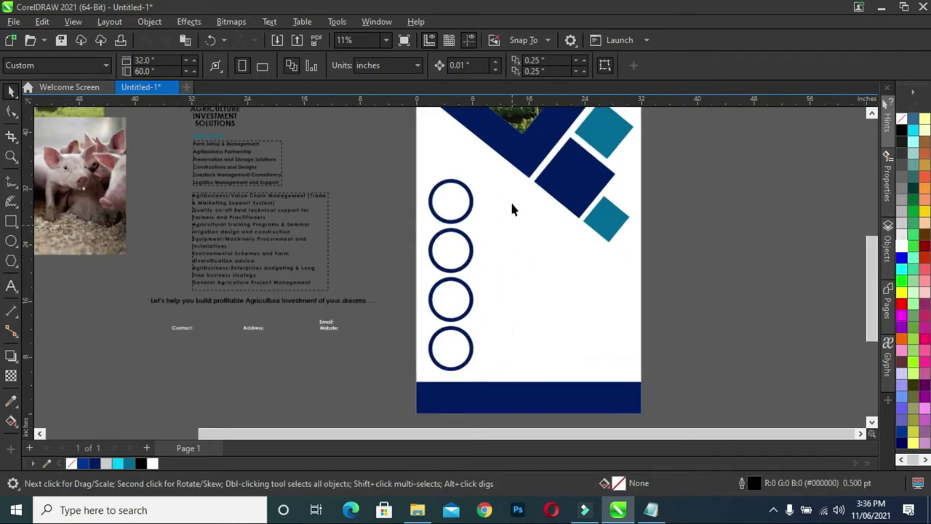
{"action": "scroll", "coordinate": [512, 205], "scroll_direction": "down", "scroll_amount": 1}
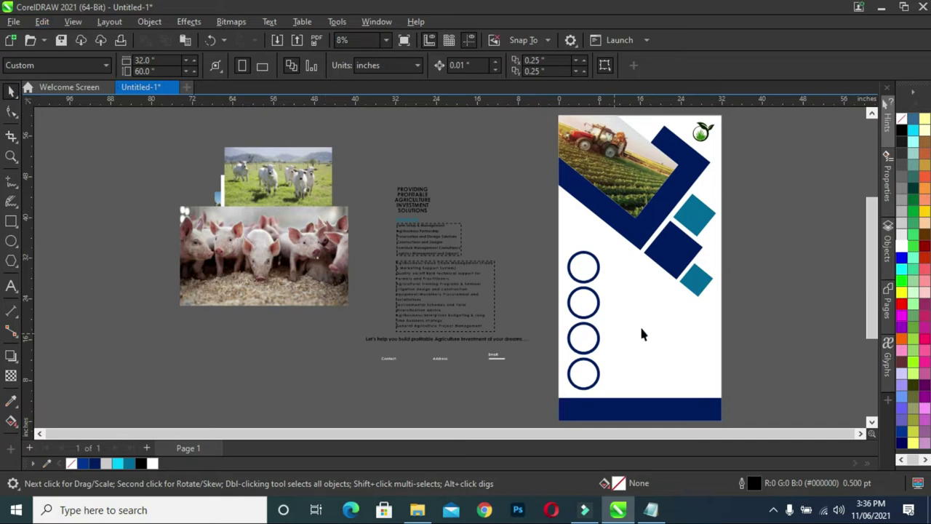
{"action": "scroll", "coordinate": [642, 329], "scroll_direction": "up", "scroll_amount": 1}
{"action": "left_click_drag", "start_coordinate": [521, 222], "coordinate": [647, 409]}
{"action": "left_click_drag", "start_coordinate": [574, 334], "coordinate": [573, 340]}
{"action": "left_click", "coordinate": [531, 350]}
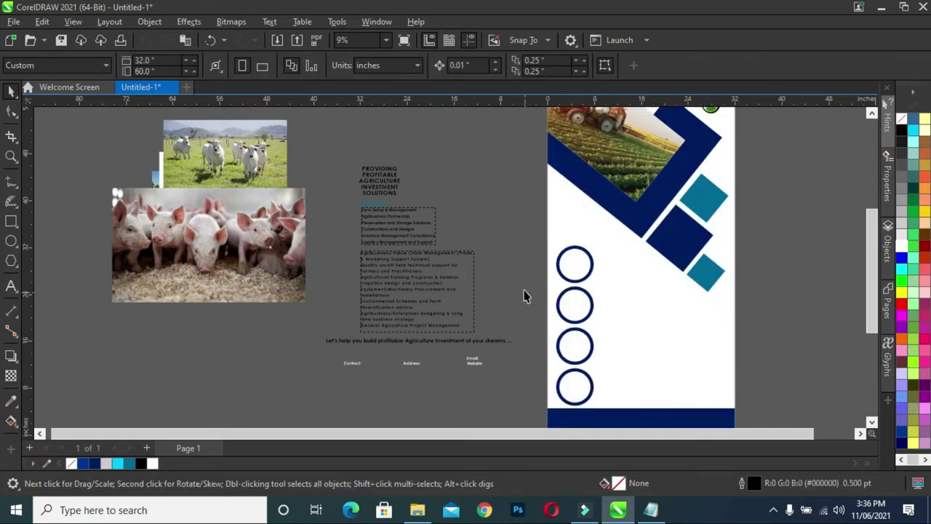
{"action": "left_click_drag", "start_coordinate": [534, 245], "coordinate": [615, 416]}
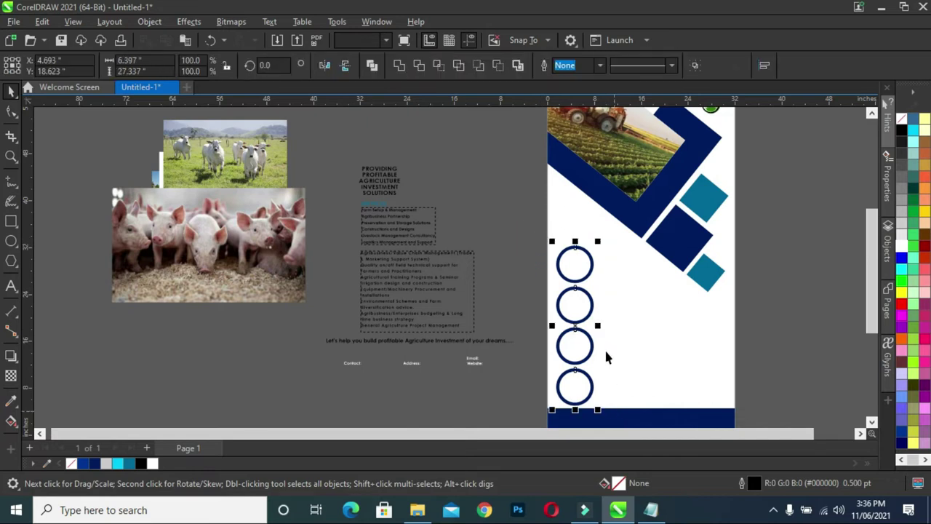
{"action": "left_click", "coordinate": [531, 273]}
{"action": "left_click", "coordinate": [588, 277]}
{"action": "scroll", "coordinate": [585, 290], "scroll_direction": "up", "scroll_amount": 2}
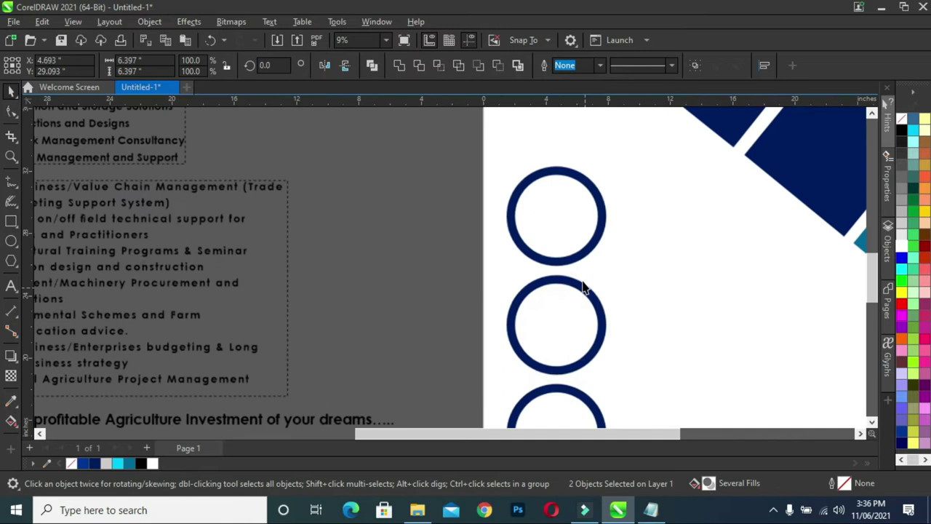
{"action": "scroll", "coordinate": [578, 273], "scroll_direction": "up", "scroll_amount": 3}
{"action": "left_click_drag", "start_coordinate": [550, 200], "coordinate": [548, 209]}
Move the upper rings of the column upward to even out the stack.
{"action": "left_click_drag", "start_coordinate": [420, 121], "coordinate": [660, 414]}
{"action": "left_click_drag", "start_coordinate": [420, 140], "coordinate": [668, 429]}
{"action": "left_click_drag", "start_coordinate": [551, 188], "coordinate": [550, 195]}
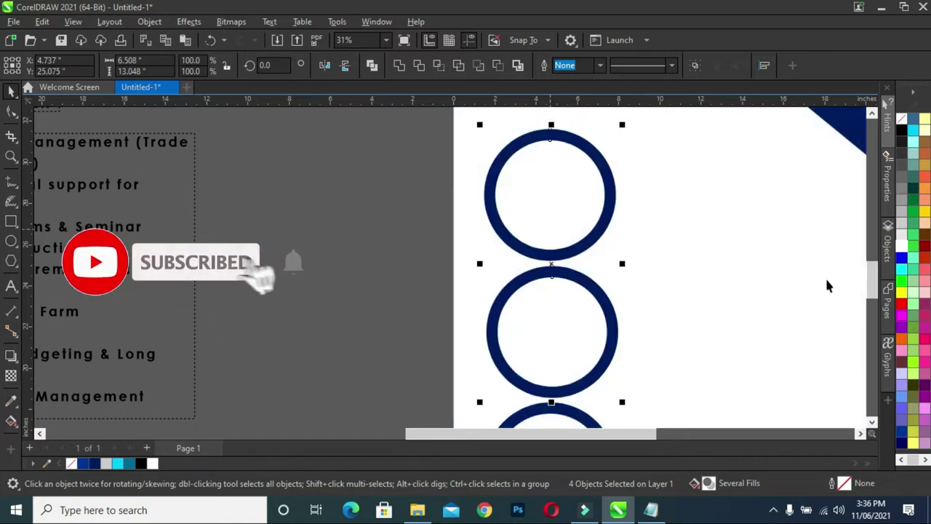
{"action": "scroll", "coordinate": [827, 286], "scroll_direction": "down", "scroll_amount": 3}
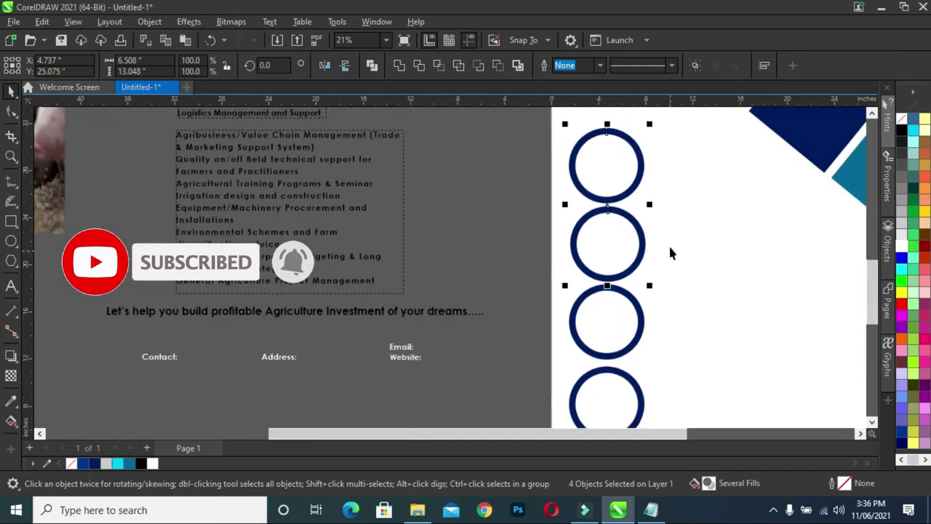
{"action": "scroll", "coordinate": [657, 239], "scroll_direction": "down", "scroll_amount": 1}
{"action": "left_click_drag", "start_coordinate": [542, 125], "coordinate": [693, 357]}
{"action": "left_click_drag", "start_coordinate": [627, 217], "coordinate": [605, 188]}
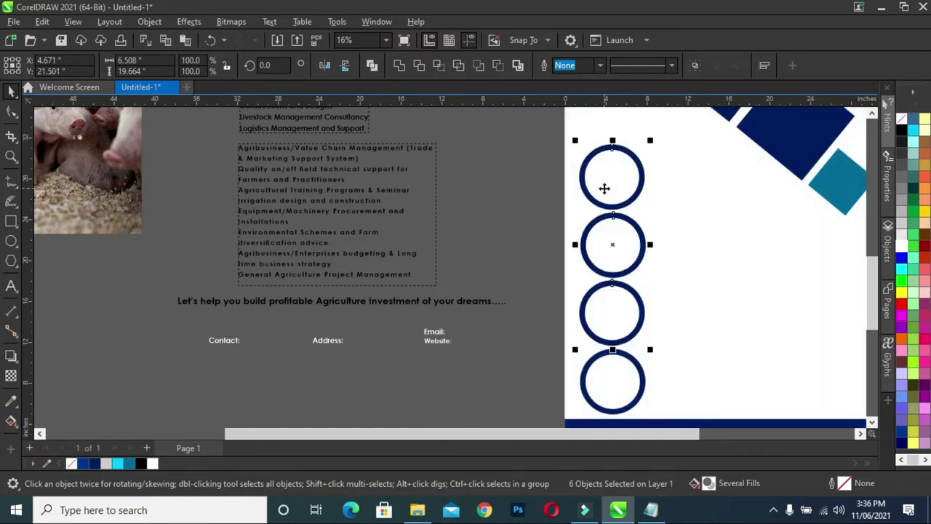
{"action": "left_click", "coordinate": [532, 120]}
{"action": "left_click_drag", "start_coordinate": [534, 111], "coordinate": [686, 351]}
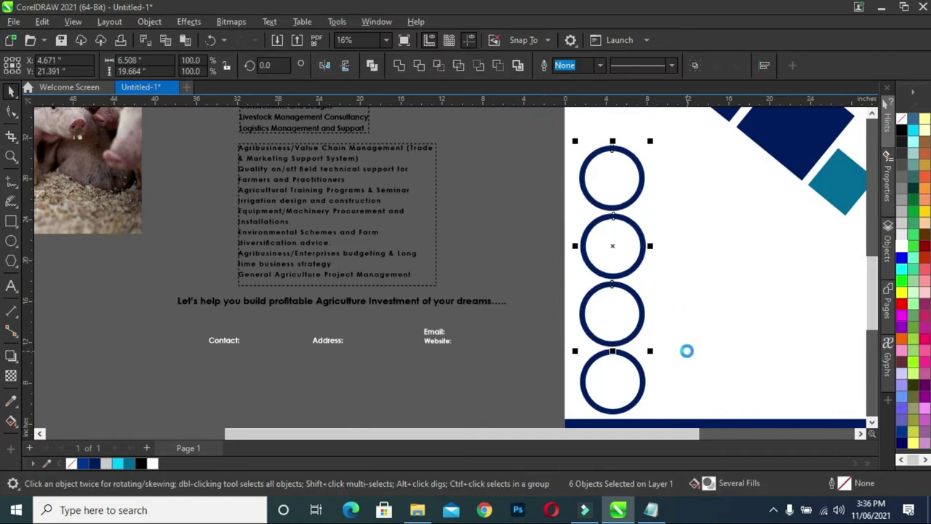
Nudge all four rings two steps right and raise them above the navy footer.
{"action": "left_click_drag", "start_coordinate": [538, 115], "coordinate": [677, 399]}
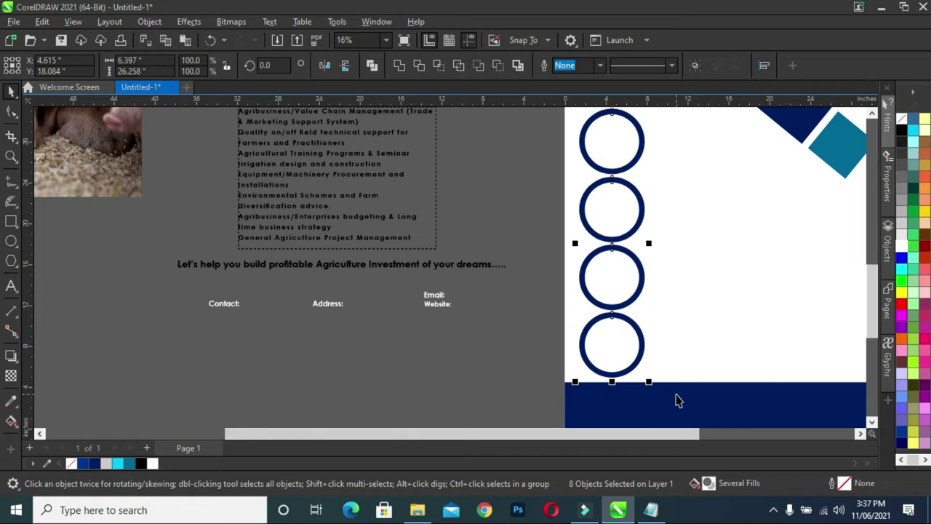
{"action": "key", "text": "Right"}
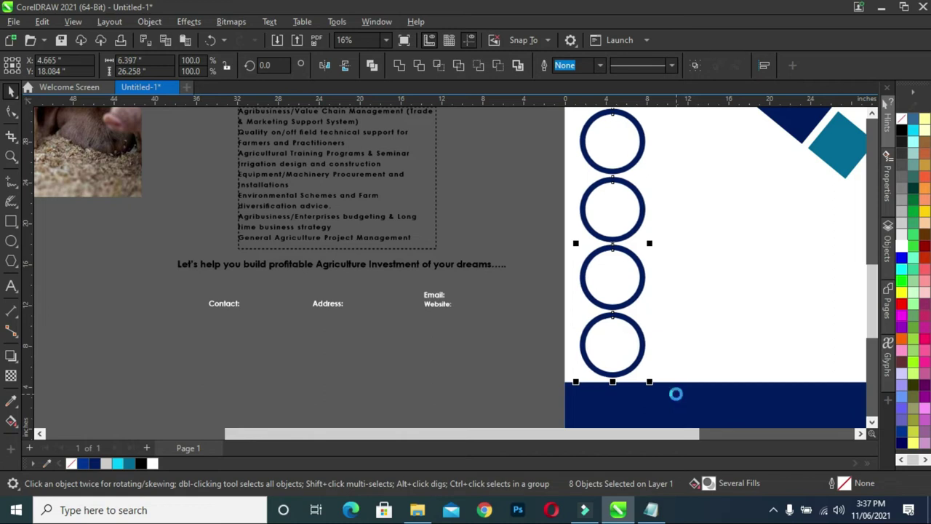
{"action": "key", "text": "Right"}
{"action": "key", "text": "Right"}
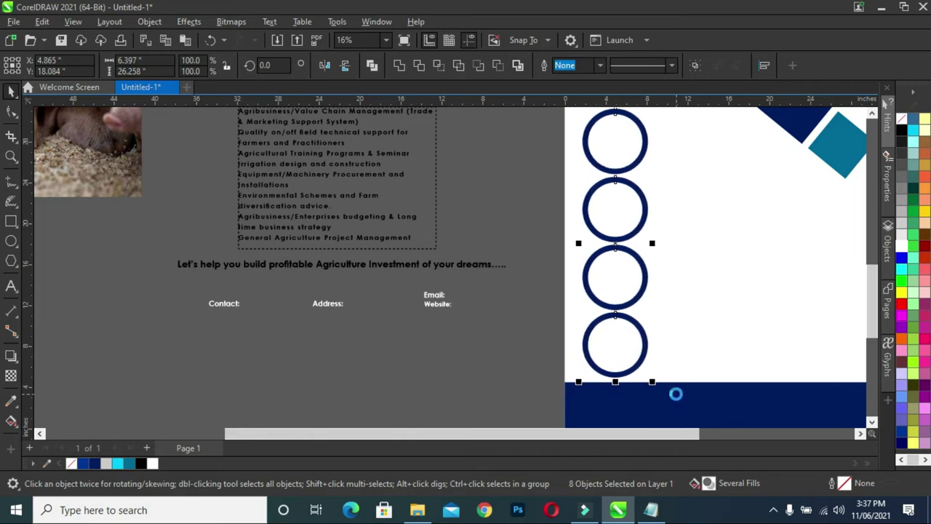
{"action": "scroll", "coordinate": [312, 309], "scroll_direction": "down", "scroll_amount": 2}
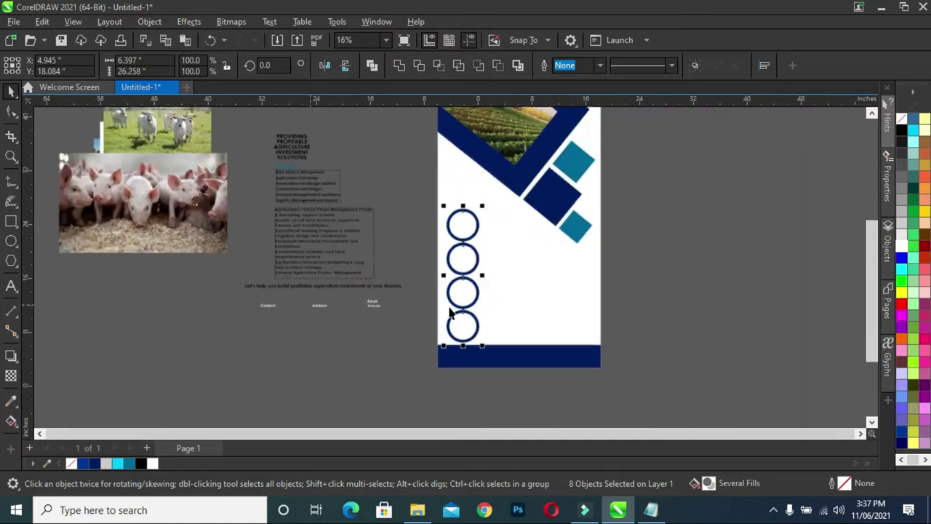
{"action": "left_click", "coordinate": [682, 306]}
{"action": "left_click", "coordinate": [446, 217]}
{"action": "left_click_drag", "start_coordinate": [422, 197], "coordinate": [515, 359]}
{"action": "left_click_drag", "start_coordinate": [488, 208], "coordinate": [495, 191]}
{"action": "scroll", "coordinate": [454, 195], "scroll_direction": "up", "scroll_amount": 2}
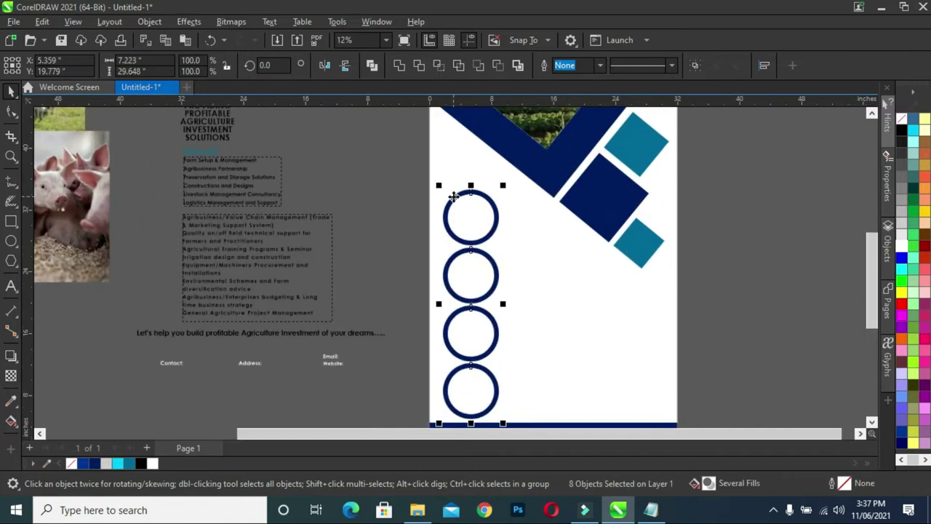
{"action": "left_click", "coordinate": [389, 192]}
{"action": "scroll", "coordinate": [365, 155], "scroll_direction": "down", "scroll_amount": 1}
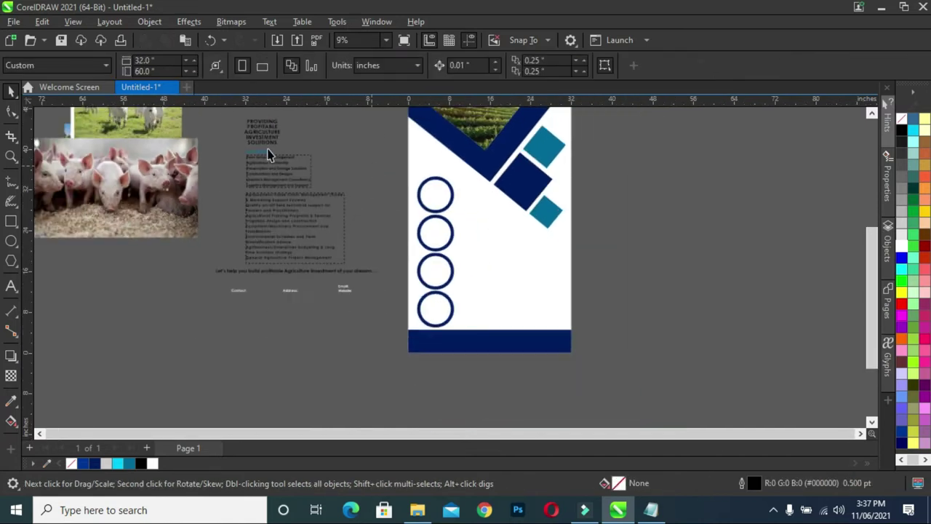
Shrink the pig photo to about 80% and PowerClip it into the second circle.
{"action": "left_click_drag", "start_coordinate": [138, 187], "coordinate": [179, 306]}
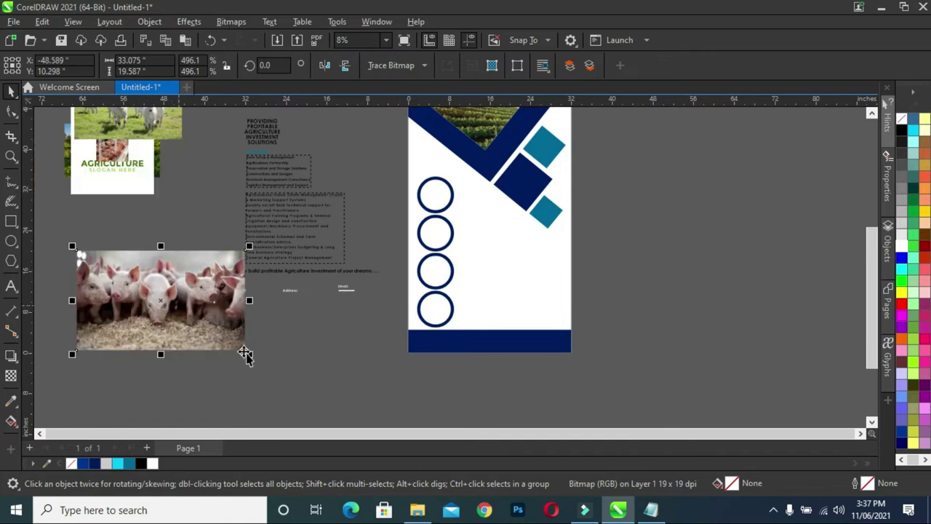
{"action": "left_click_drag", "start_coordinate": [249, 354], "coordinate": [184, 324]}
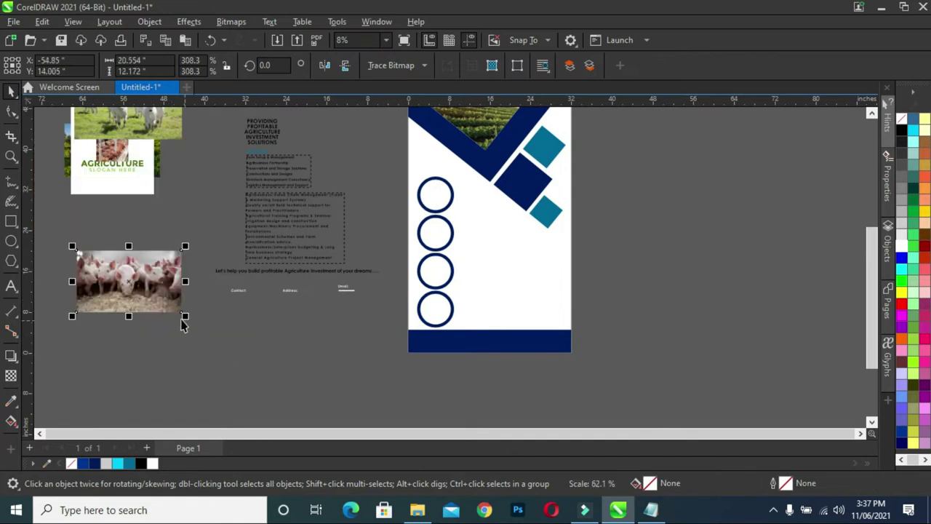
{"action": "left_click_drag", "start_coordinate": [256, 275], "coordinate": [433, 236]}
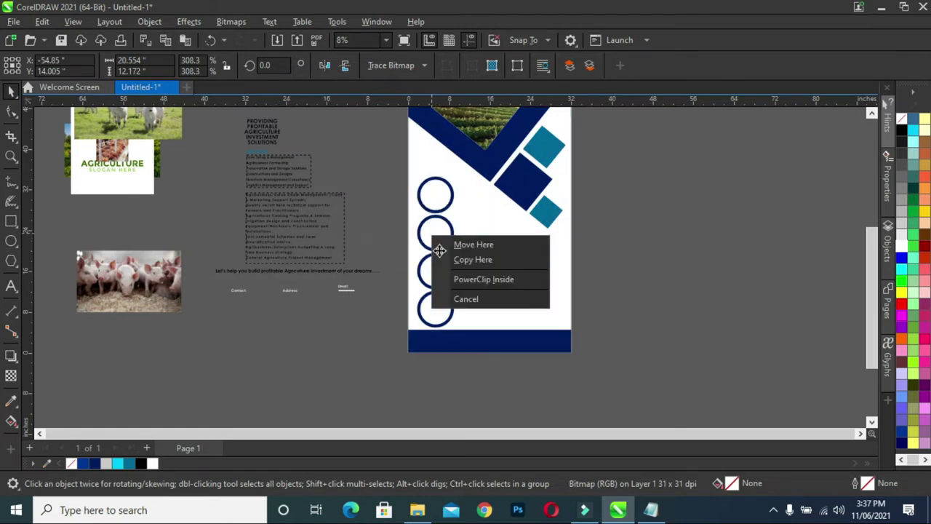
{"action": "left_click", "coordinate": [468, 278]}
Delete the leftover agriculture logo bitmap from beside the photos.
{"action": "scroll", "coordinate": [404, 225], "scroll_direction": "up", "scroll_amount": 2}
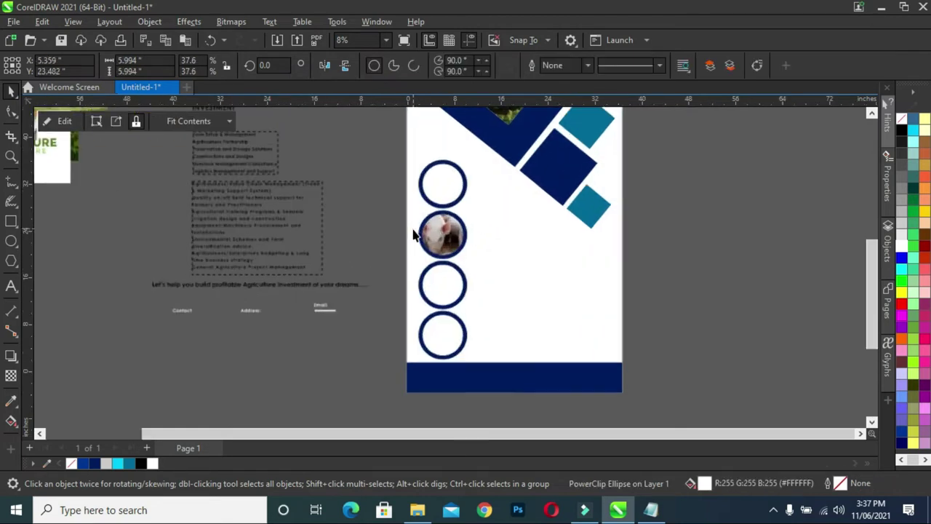
{"action": "scroll", "coordinate": [311, 198], "scroll_direction": "down", "scroll_amount": 3}
{"action": "left_click_drag", "start_coordinate": [141, 165], "coordinate": [135, 220]}
{"action": "key", "text": "Delete"}
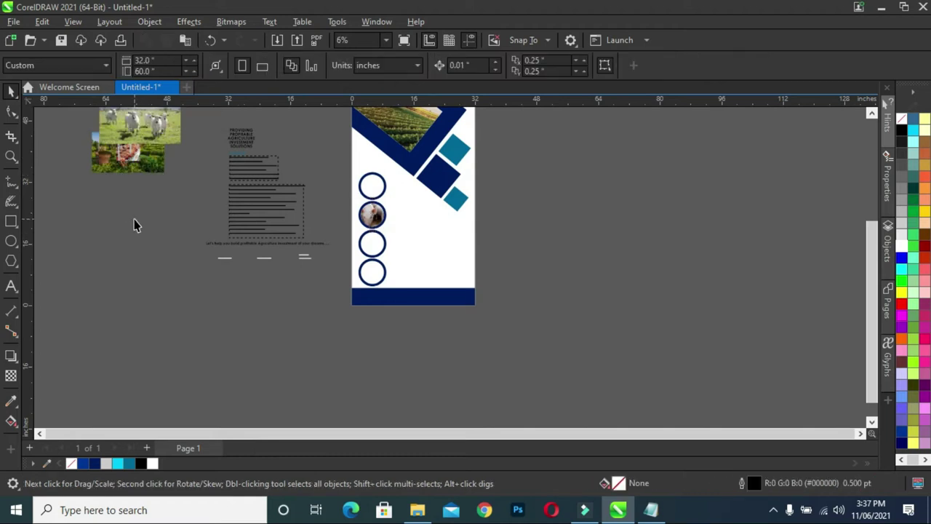
Shrink the farm photo and PowerClip it into the top circle.
{"action": "left_click_drag", "start_coordinate": [165, 124], "coordinate": [175, 247]}
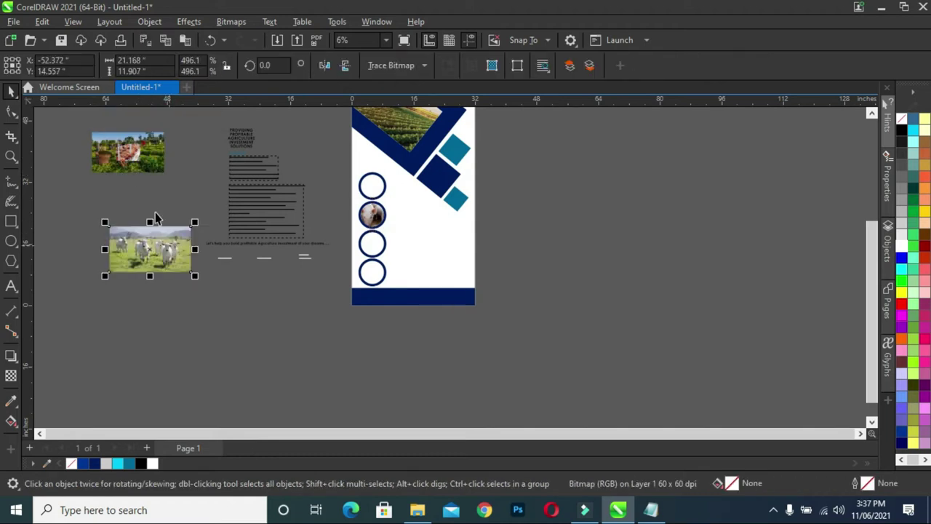
{"action": "left_click_drag", "start_coordinate": [145, 160], "coordinate": [166, 202]}
{"action": "scroll", "coordinate": [159, 195], "scroll_direction": "up", "scroll_amount": 1}
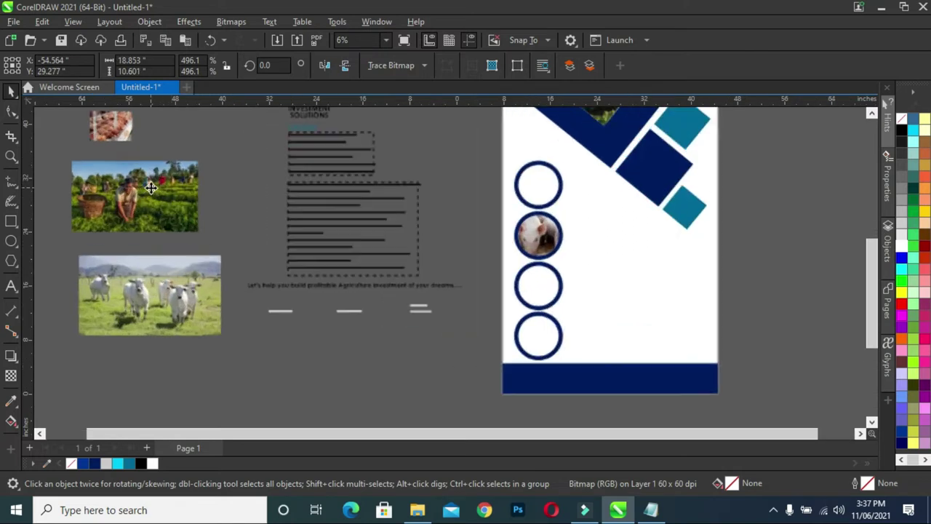
{"action": "left_click", "coordinate": [69, 158]}
{"action": "left_click_drag", "start_coordinate": [75, 166], "coordinate": [98, 174]}
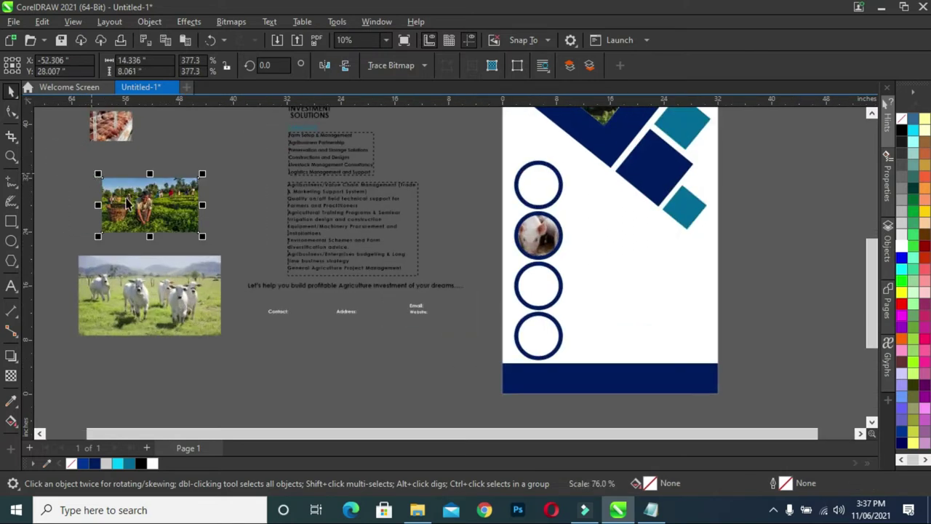
{"action": "left_click_drag", "start_coordinate": [191, 202], "coordinate": [551, 183]}
{"action": "left_click", "coordinate": [584, 228]}
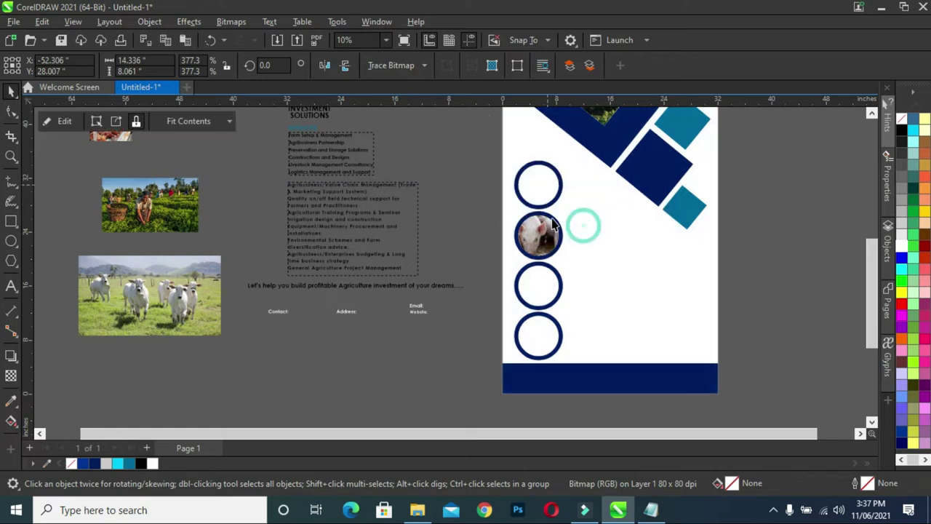
PowerClip the chicken photo into the third circle and the cow photo into the fourth.
{"action": "mouse_move", "coordinate": [120, 118]}
{"action": "left_mouse_down"}
{"action": "mouse_move", "coordinate": [203, 233]}
{"action": "mouse_move", "coordinate": [211, 227]}
{"action": "left_mouse_up"}
{"action": "left_click_drag", "start_coordinate": [193, 196], "coordinate": [541, 287]}
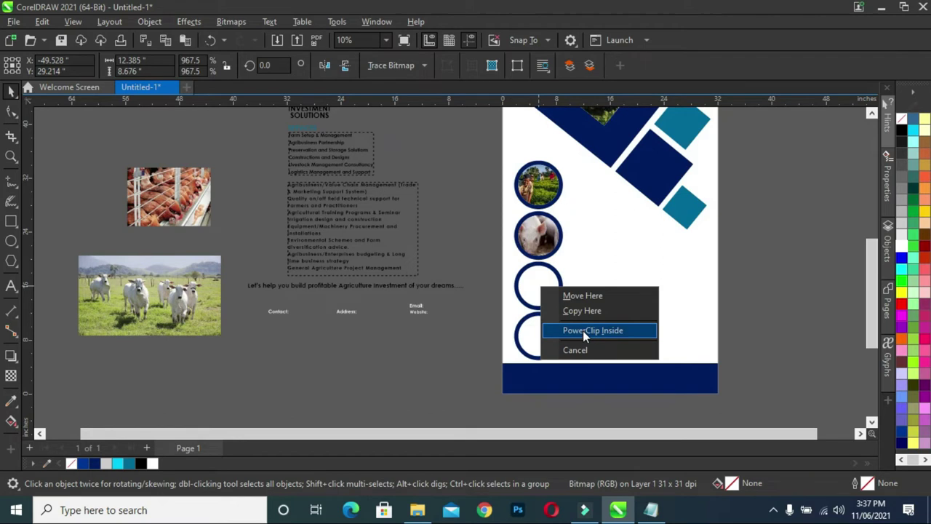
{"action": "left_click", "coordinate": [583, 330]}
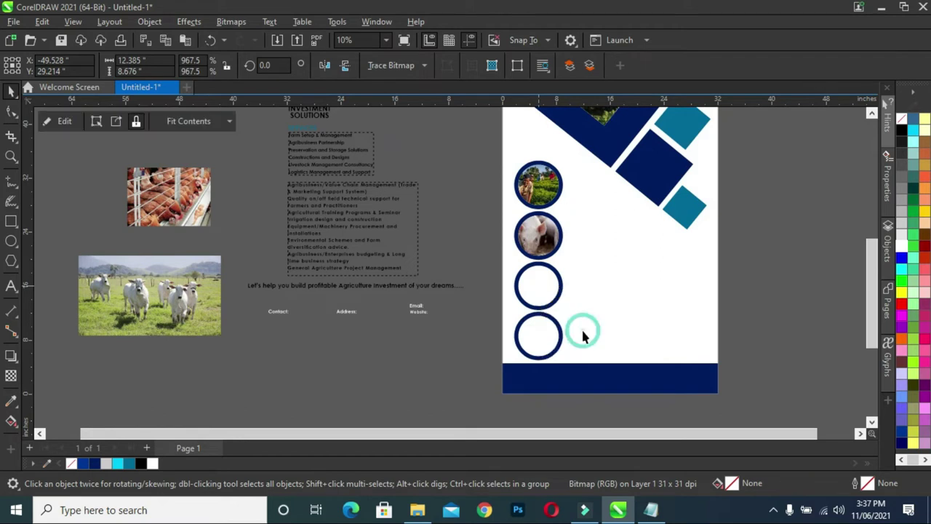
{"action": "left_click", "coordinate": [178, 300]}
{"action": "left_click_drag", "start_coordinate": [146, 291], "coordinate": [538, 341]}
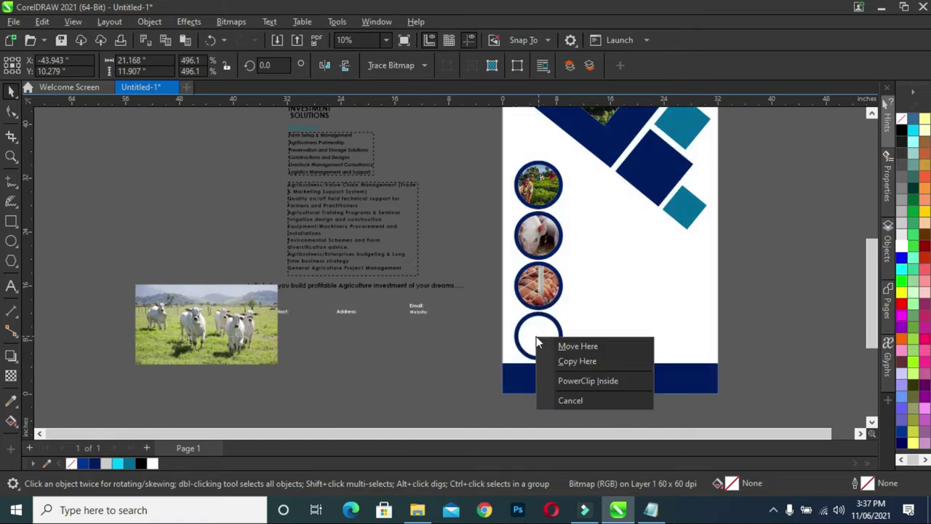
{"action": "left_click", "coordinate": [608, 380]}
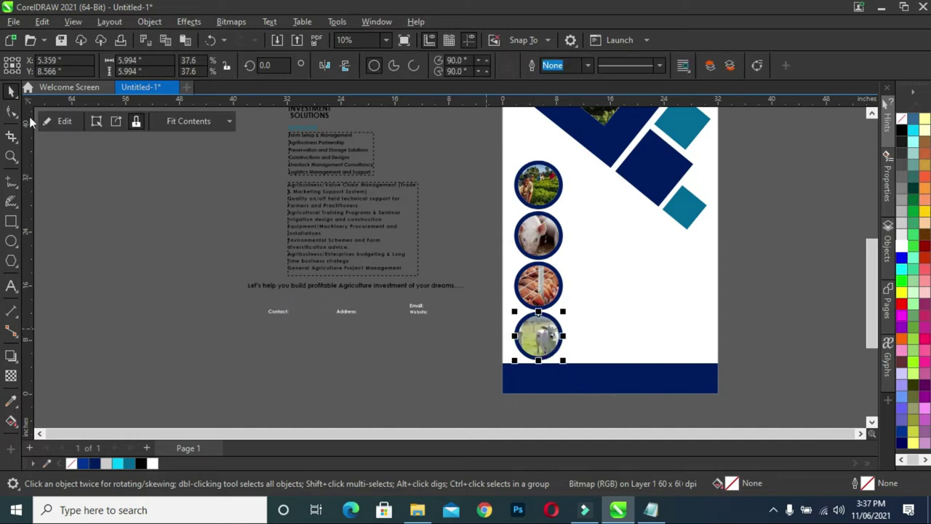
Resize and shift the cow photo inside the bottom circle to fill it.
{"action": "double_click", "coordinate": [533, 344]}
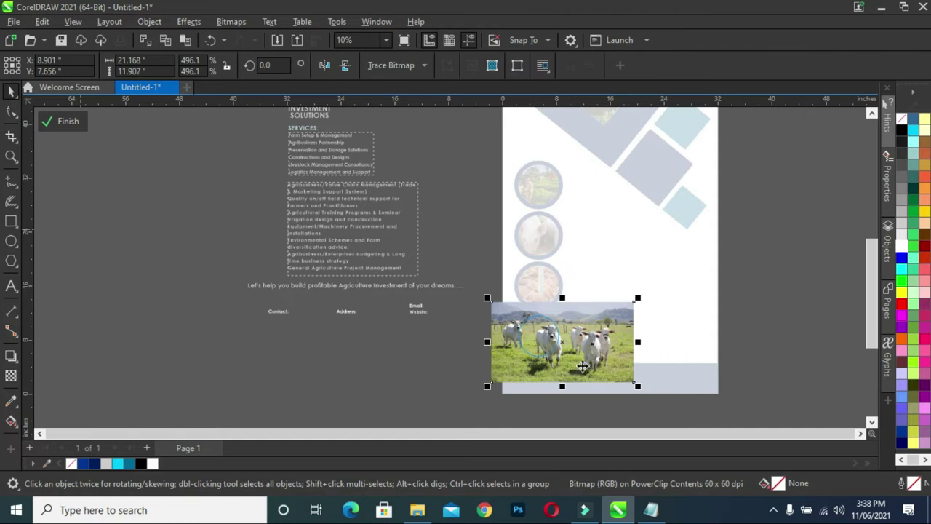
{"action": "left_click_drag", "start_coordinate": [637, 386], "coordinate": [597, 356]}
{"action": "left_click_drag", "start_coordinate": [488, 298], "coordinate": [503, 307]}
{"action": "left_click_drag", "start_coordinate": [569, 335], "coordinate": [486, 340]}
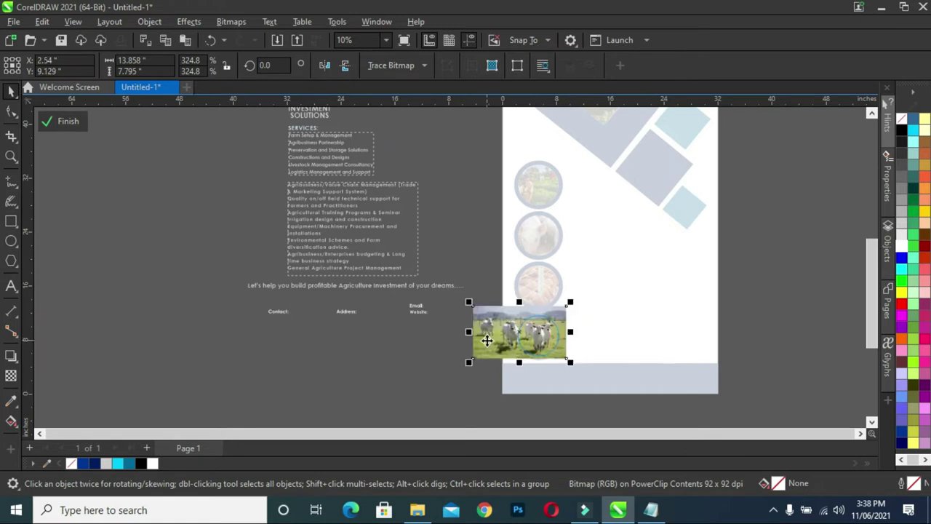
{"action": "scroll", "coordinate": [500, 334], "scroll_direction": "up", "scroll_amount": 3}
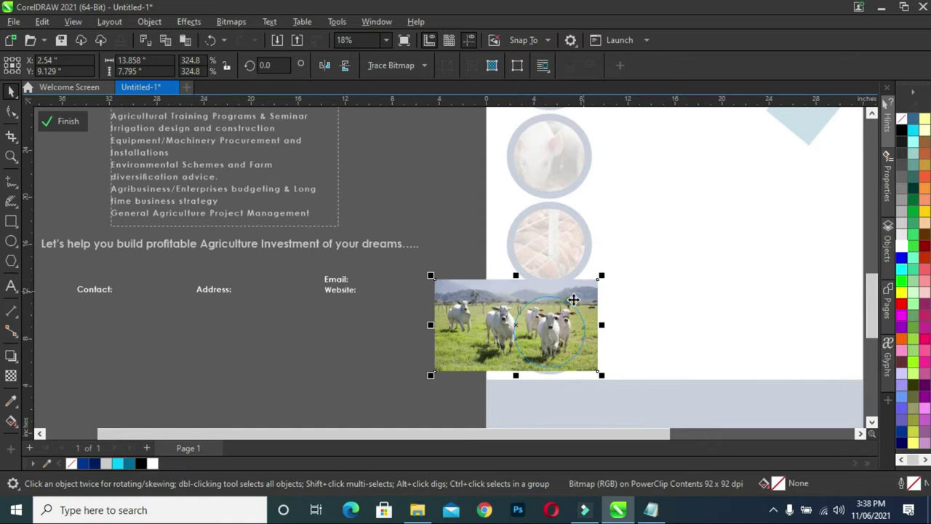
{"action": "left_click_drag", "start_coordinate": [432, 276], "coordinate": [418, 268]}
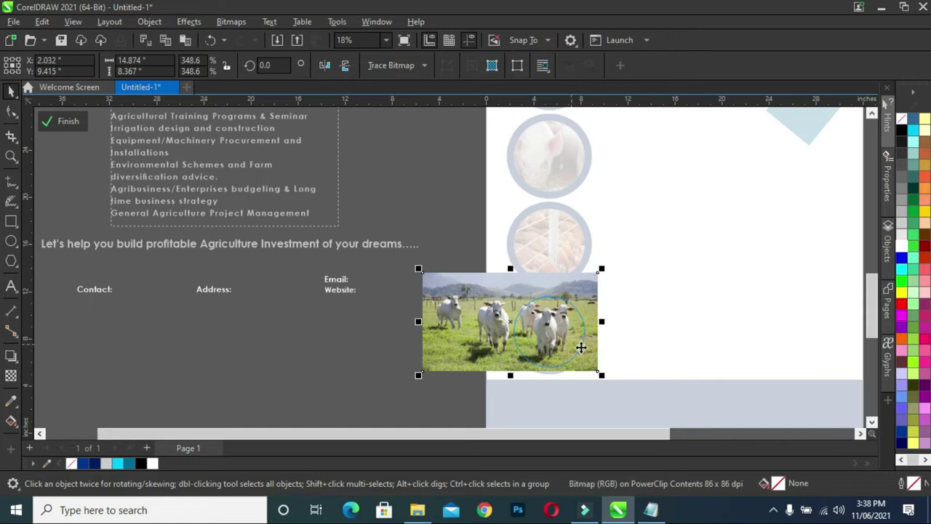
{"action": "left_click_drag", "start_coordinate": [588, 363], "coordinate": [588, 367]}
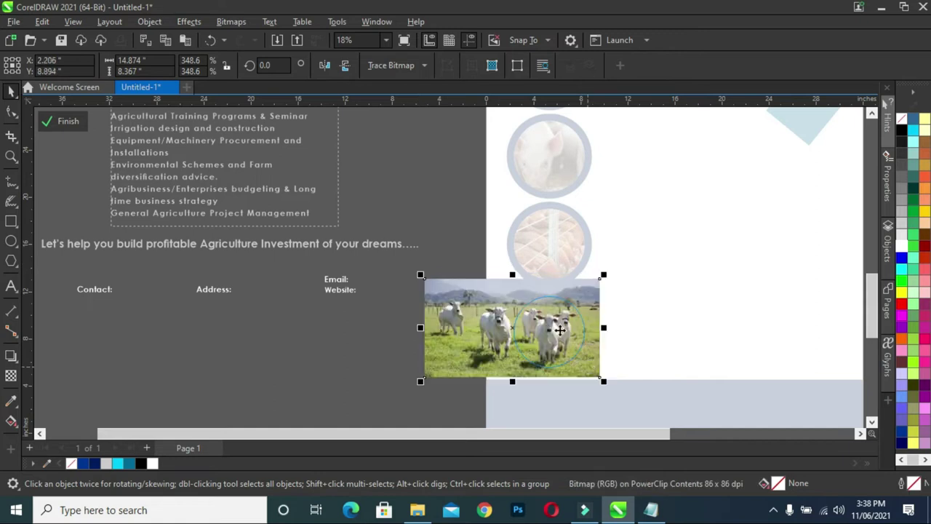
{"action": "scroll", "coordinate": [458, 277], "scroll_direction": "down", "scroll_amount": 1}
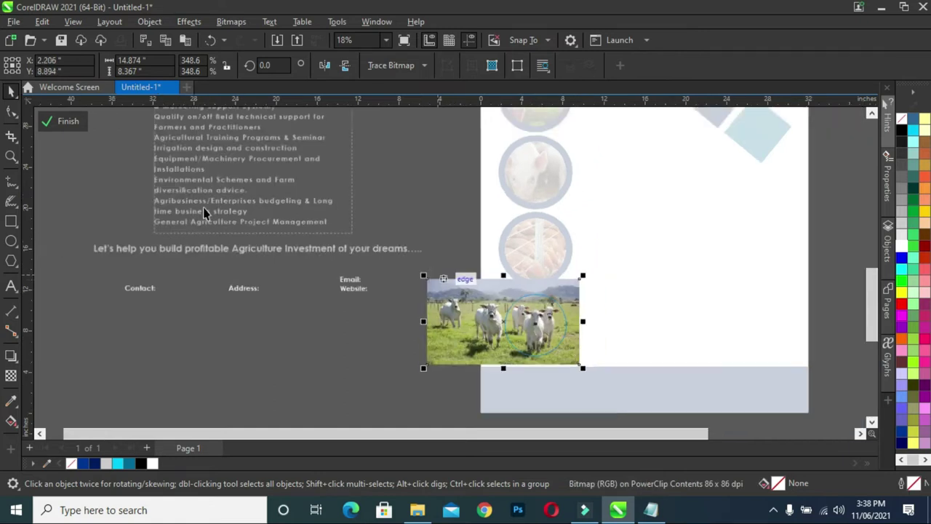
{"action": "left_click", "coordinate": [65, 121]}
Shrink and reposition the chicken photo within the third circle.
{"action": "left_click", "coordinate": [426, 305]}
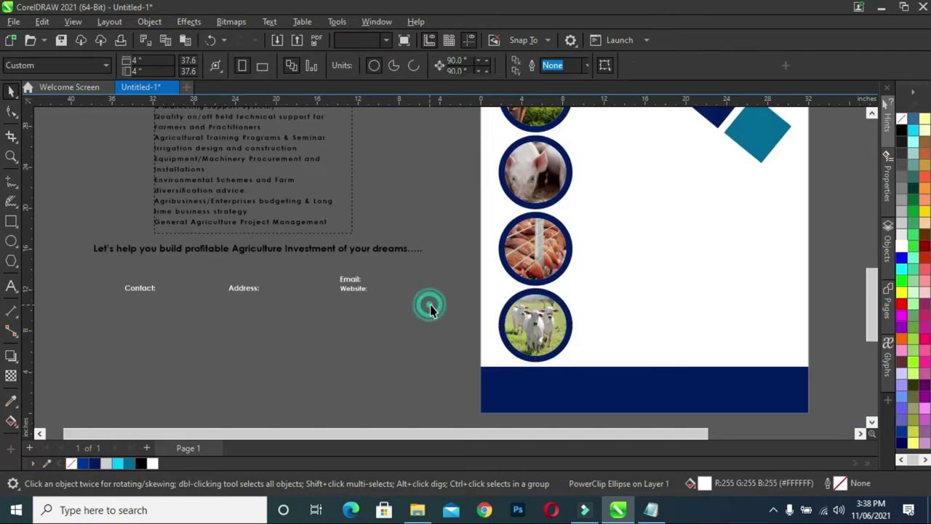
{"action": "left_click", "coordinate": [533, 265]}
{"action": "double_click", "coordinate": [528, 262]}
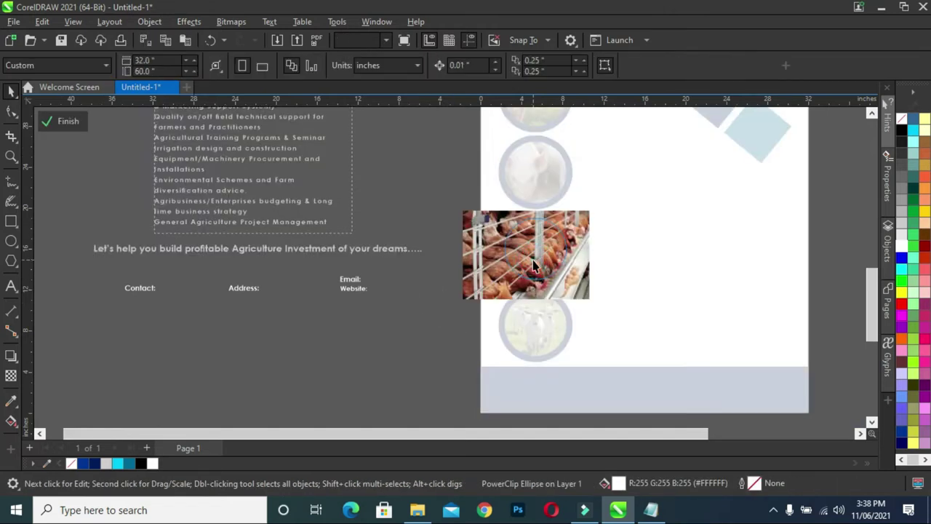
{"action": "left_click", "coordinate": [484, 238]}
{"action": "left_click_drag", "start_coordinate": [462, 300], "coordinate": [487, 289]}
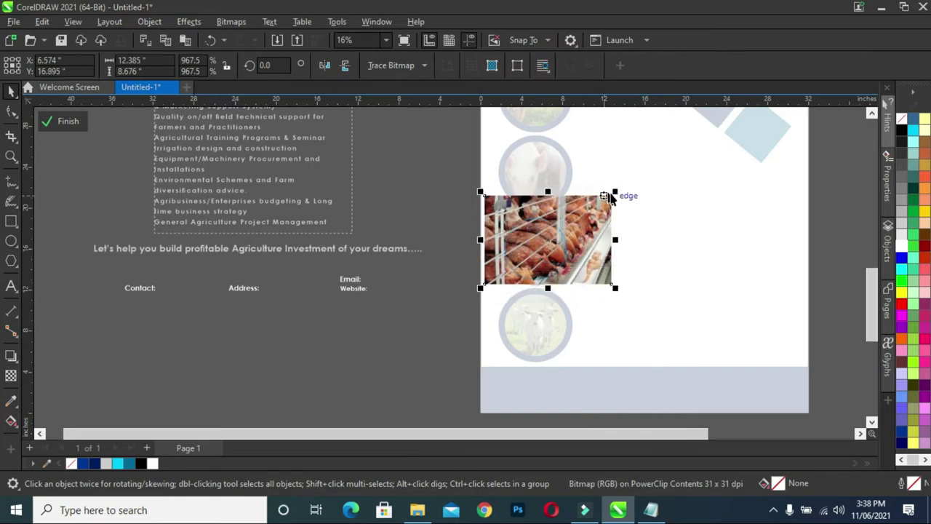
{"action": "left_click_drag", "start_coordinate": [613, 195], "coordinate": [591, 219]}
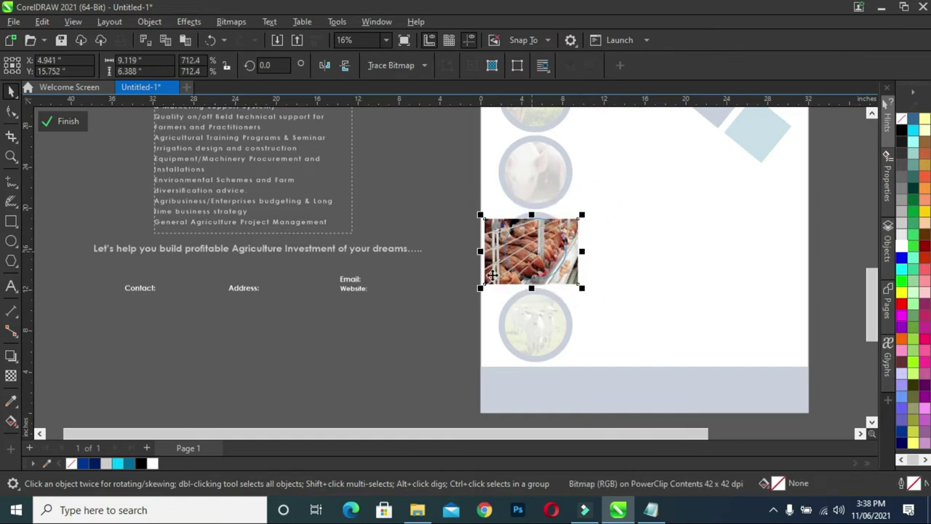
{"action": "left_click_drag", "start_coordinate": [491, 270], "coordinate": [486, 273]}
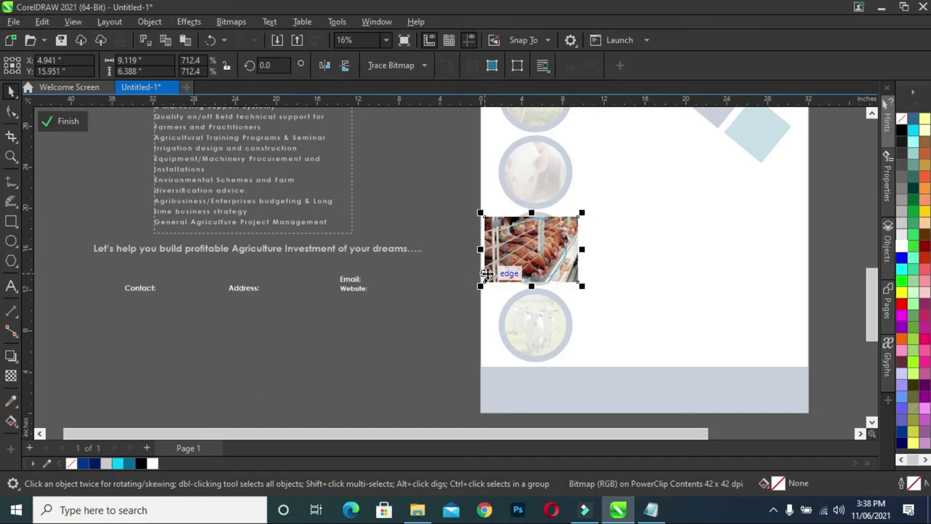
{"action": "left_click", "coordinate": [58, 124]}
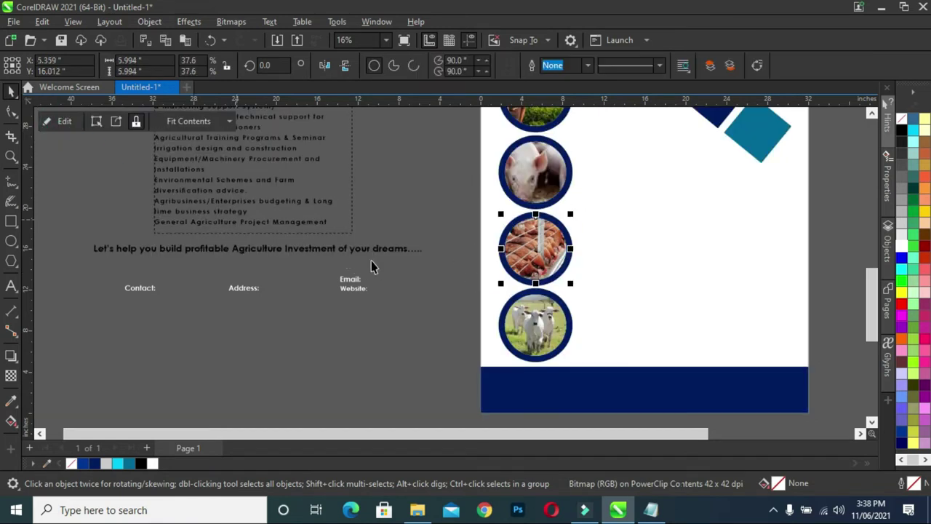
Scale the pig photo to about 94% and center it within the second circle.
{"action": "double_click", "coordinate": [536, 173]}
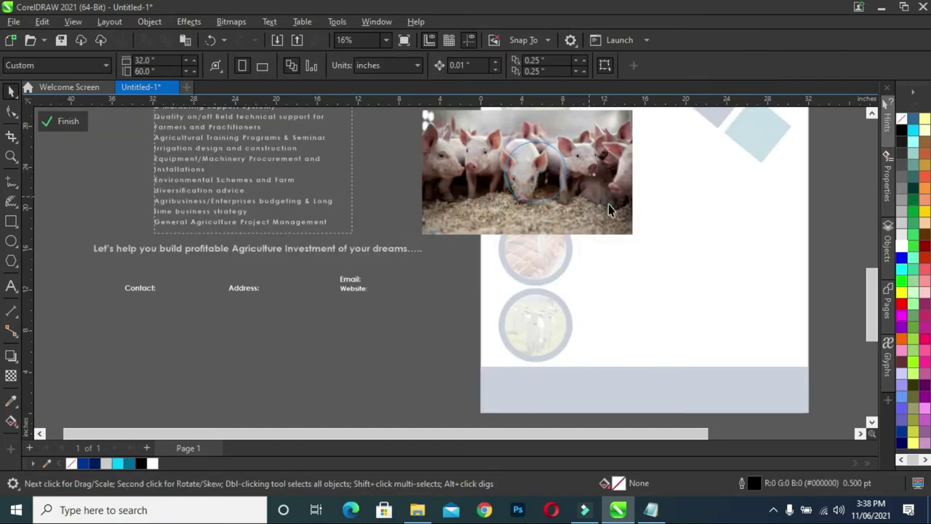
{"action": "left_click_drag", "start_coordinate": [626, 234], "coordinate": [591, 211]}
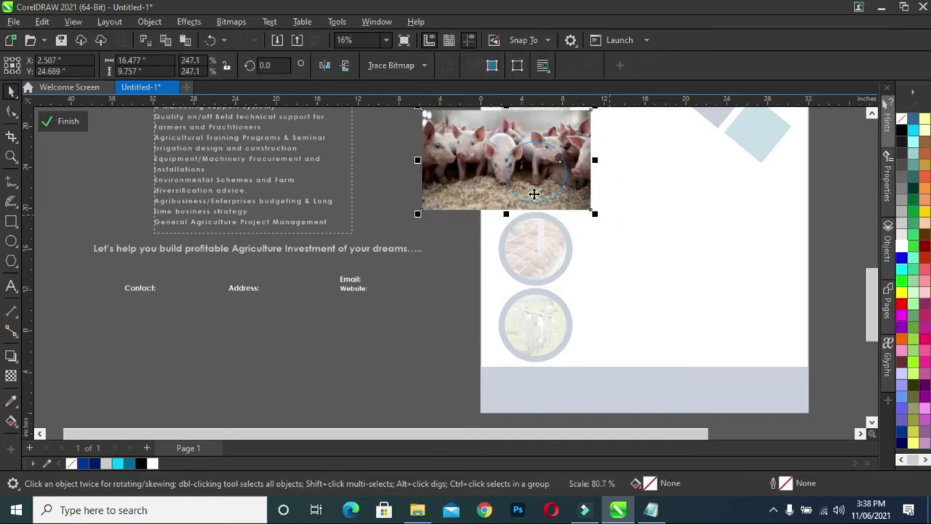
{"action": "left_click_drag", "start_coordinate": [445, 138], "coordinate": [474, 159]}
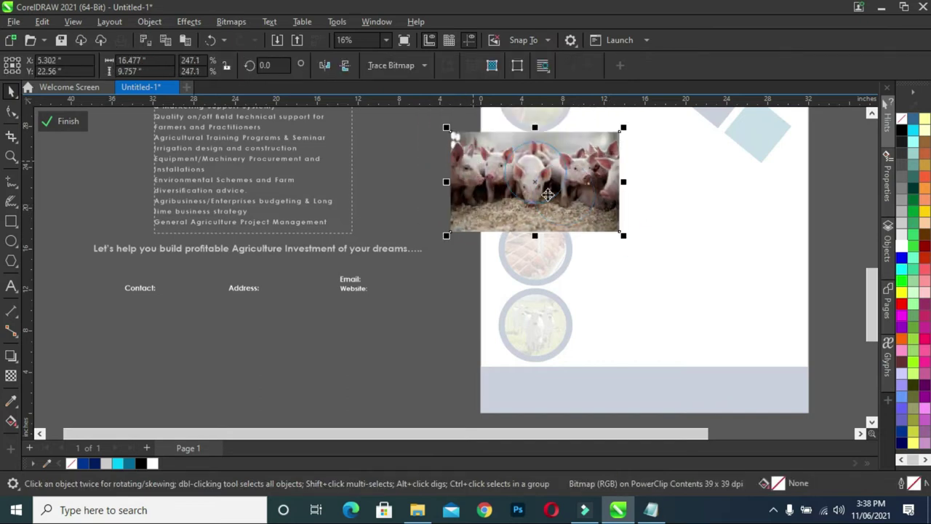
{"action": "left_click_drag", "start_coordinate": [626, 238], "coordinate": [593, 223]}
{"action": "left_click_drag", "start_coordinate": [446, 128], "coordinate": [461, 138]}
{"action": "left_click_drag", "start_coordinate": [466, 218], "coordinate": [467, 220]}
{"action": "left_click_drag", "start_coordinate": [576, 203], "coordinate": [572, 201]}
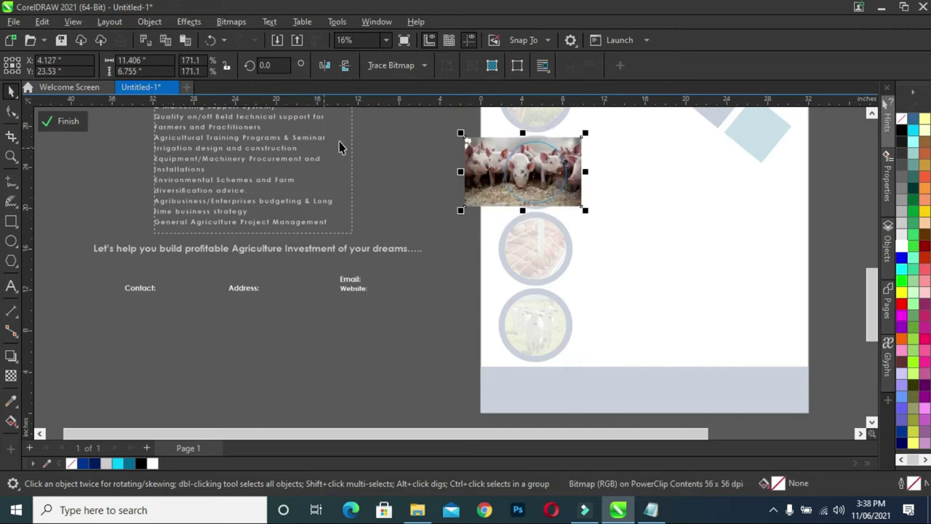
{"action": "left_click", "coordinate": [69, 122]}
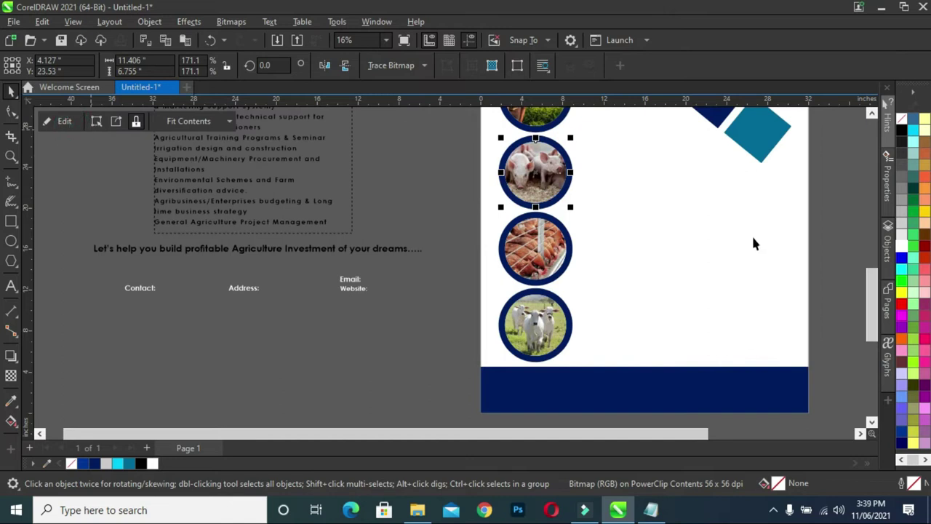
Resize the farmer photo inside the top circle so it fills the frame.
{"action": "left_click_drag", "start_coordinate": [871, 320], "coordinate": [872, 297]}
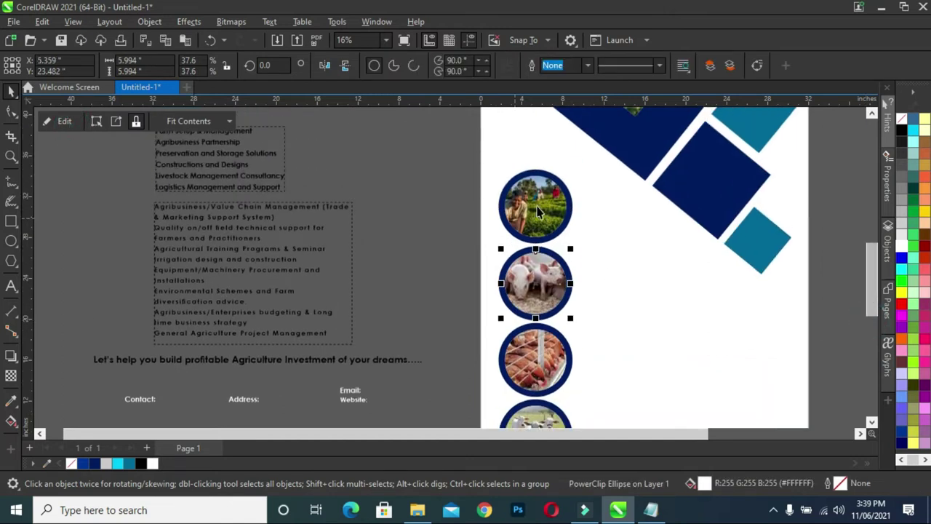
{"action": "double_click", "coordinate": [538, 210]}
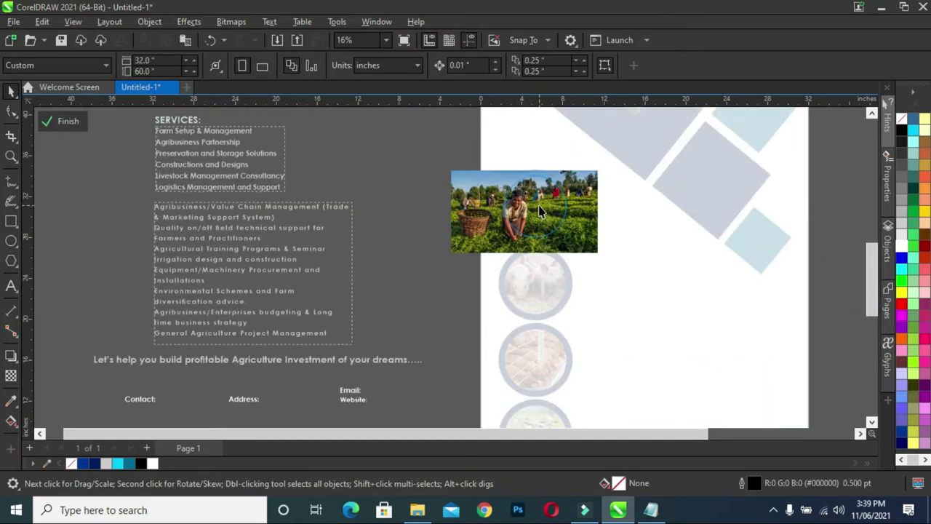
{"action": "left_click", "coordinate": [460, 219]}
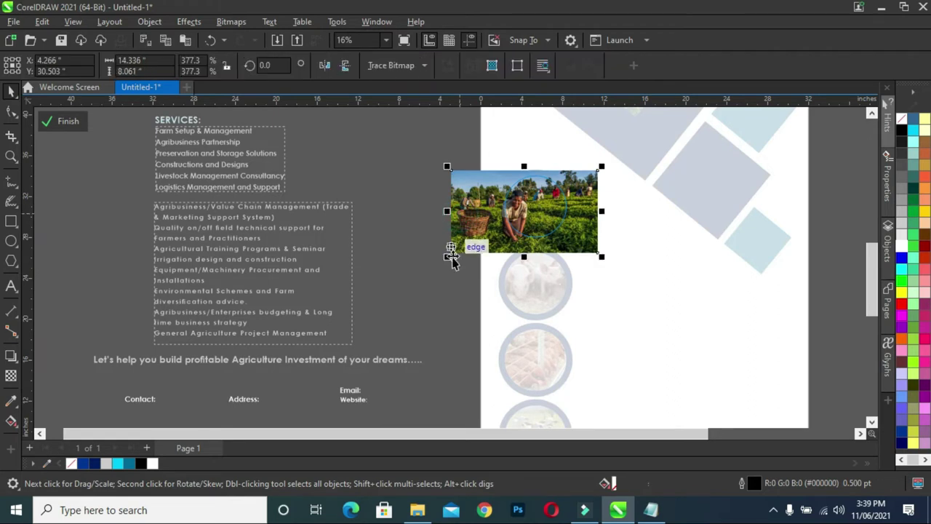
{"action": "left_click_drag", "start_coordinate": [449, 259], "coordinate": [469, 256]}
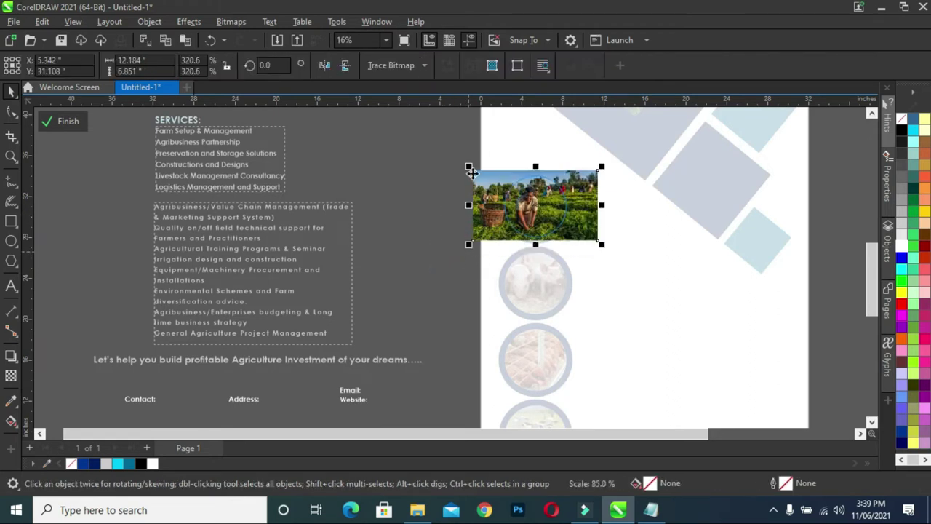
{"action": "left_click_drag", "start_coordinate": [472, 172], "coordinate": [489, 180]}
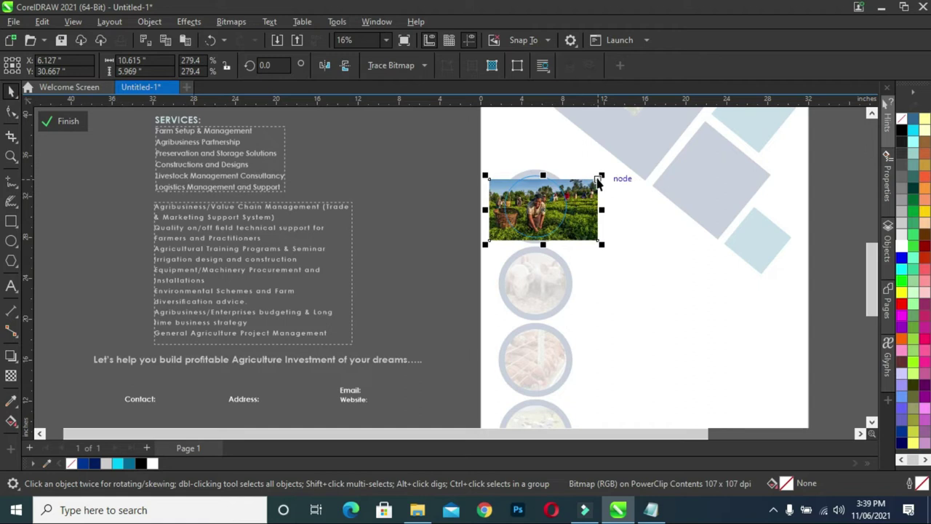
{"action": "left_click_drag", "start_coordinate": [602, 175], "coordinate": [596, 195]}
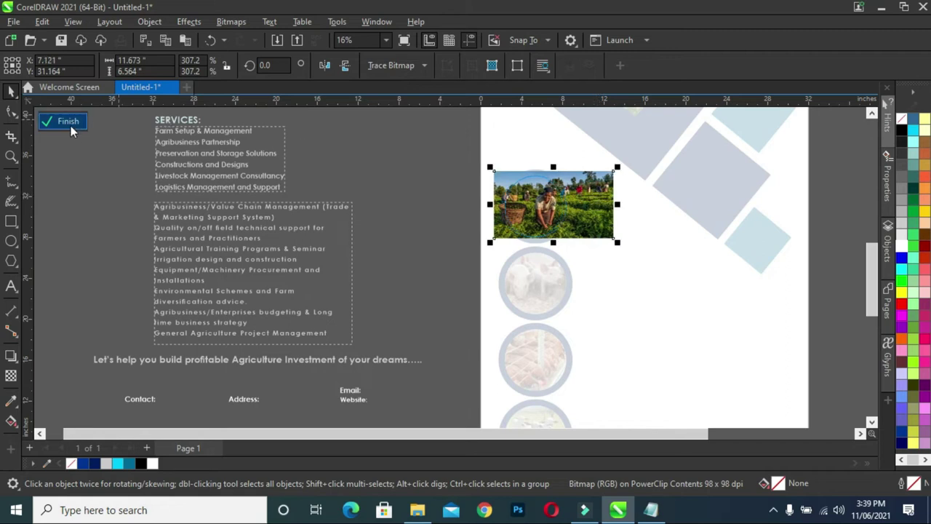
{"action": "left_click", "coordinate": [70, 122]}
{"action": "left_click", "coordinate": [425, 179]}
Drag the agriculture investment headline onto the navy diamond and fill it white from the palette.
{"action": "scroll", "coordinate": [427, 196], "scroll_direction": "down", "scroll_amount": 3}
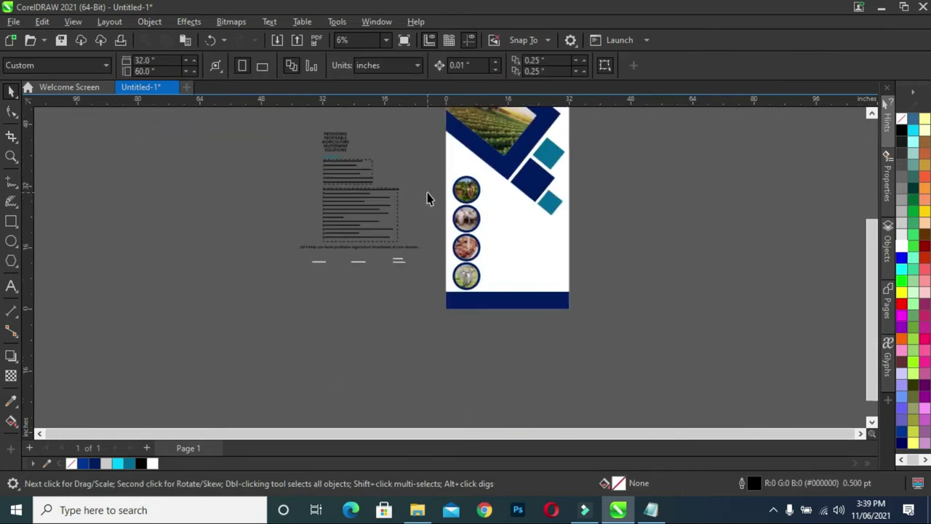
{"action": "scroll", "coordinate": [484, 200], "scroll_direction": "up", "scroll_amount": 1}
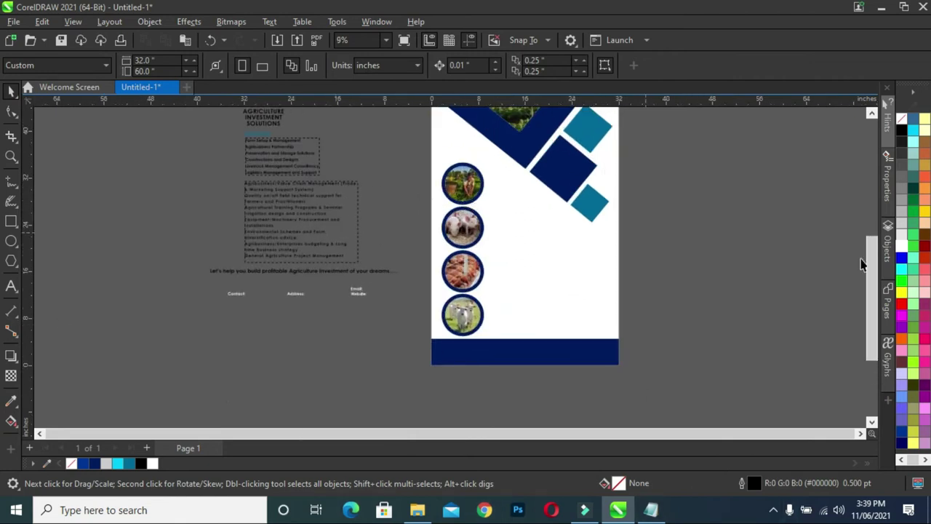
{"action": "left_click_drag", "start_coordinate": [875, 316], "coordinate": [874, 282]}
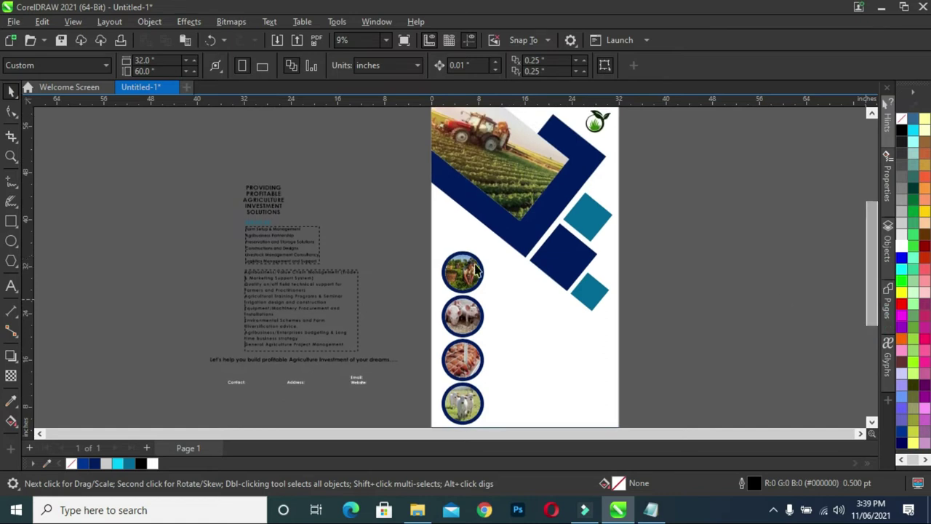
{"action": "left_click_drag", "start_coordinate": [269, 198], "coordinate": [563, 257]}
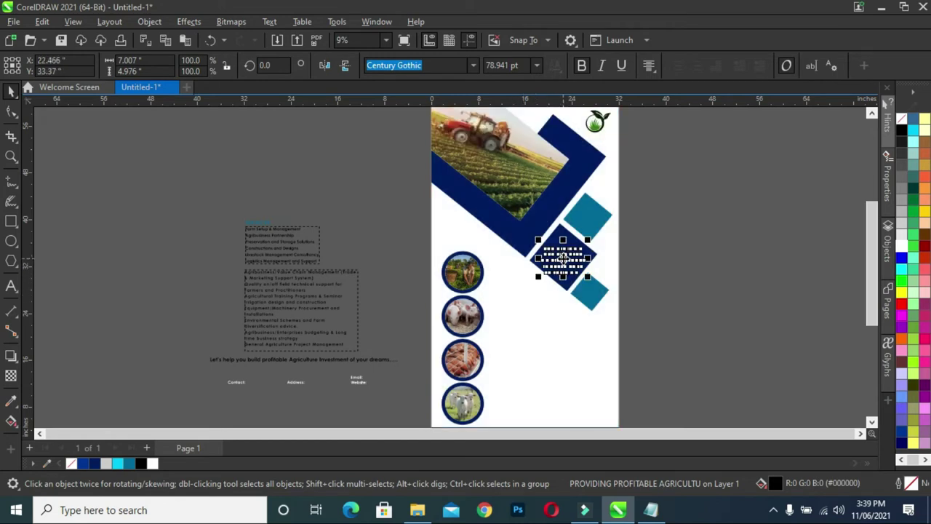
{"action": "left_click", "coordinate": [154, 464]}
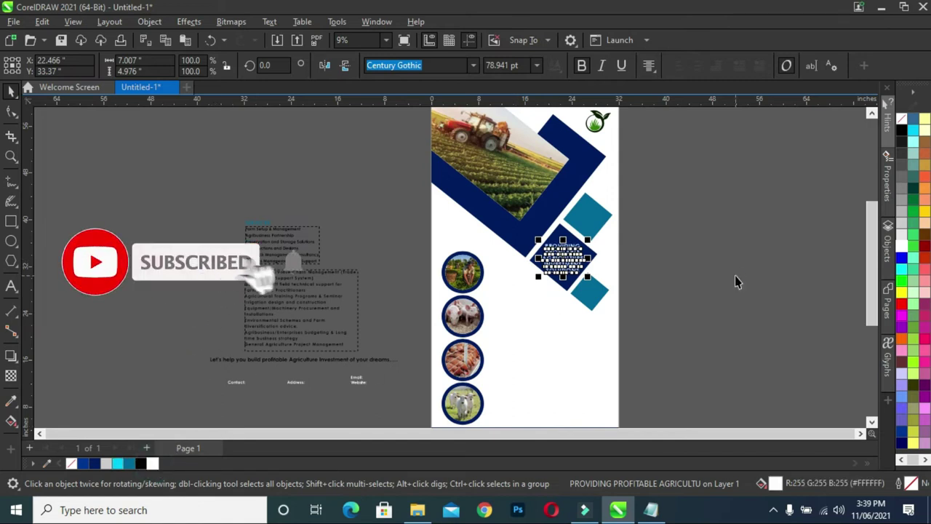
{"action": "left_click", "coordinate": [711, 287]}
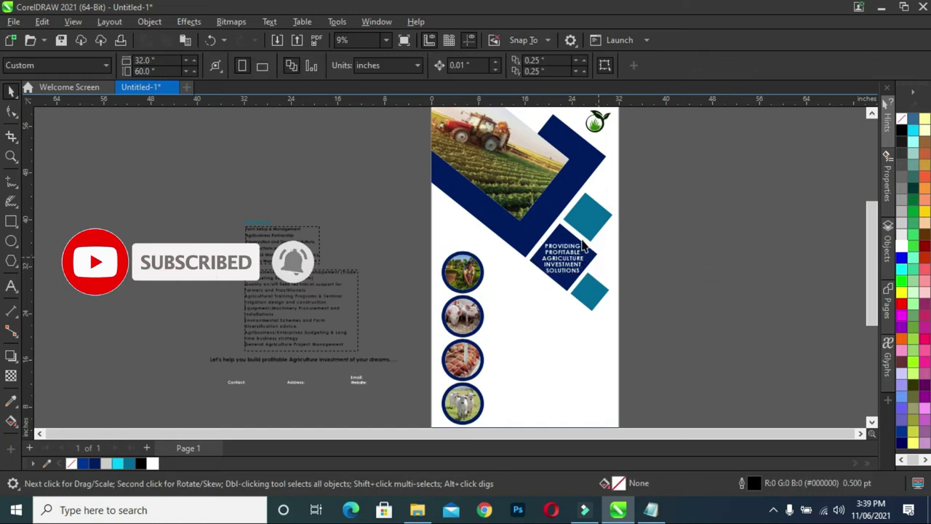
{"action": "scroll", "coordinate": [870, 289], "scroll_direction": "down", "scroll_amount": 2}
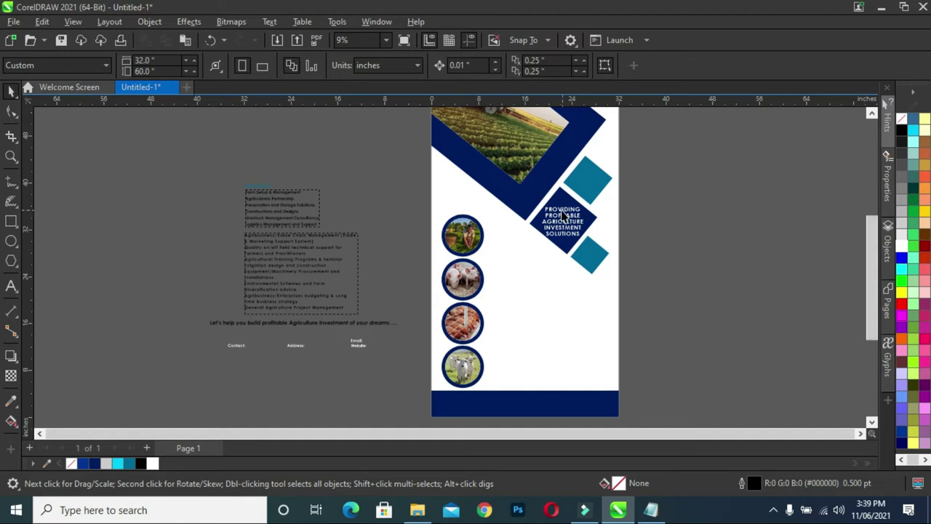
Move the SERVICES heading and both service lists onto the page beside the photo circles.
{"action": "left_click_drag", "start_coordinate": [223, 166], "coordinate": [380, 323]}
{"action": "left_click_drag", "start_coordinate": [283, 255], "coordinate": [528, 324]}
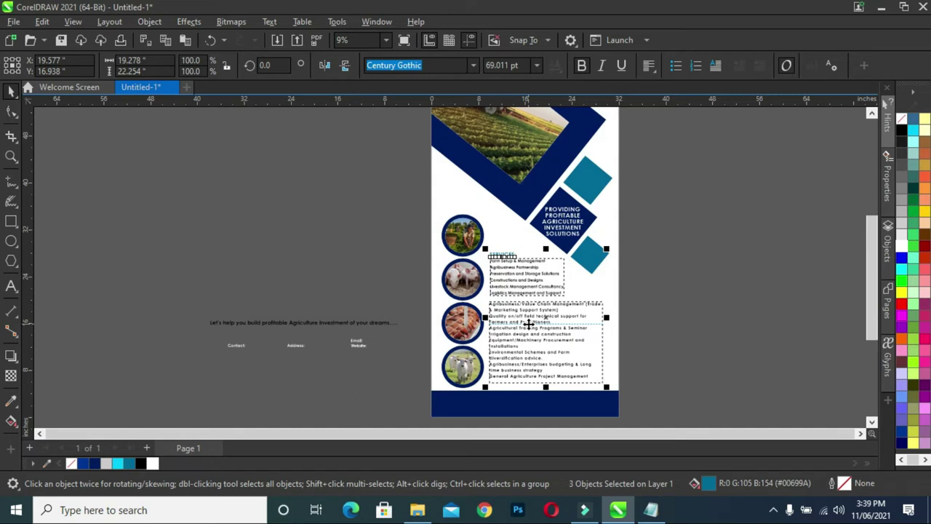
{"action": "left_click", "coordinate": [692, 321]}
Move the slogan text down onto the navy footer band.
{"action": "scroll", "coordinate": [520, 272], "scroll_direction": "up", "scroll_amount": 4}
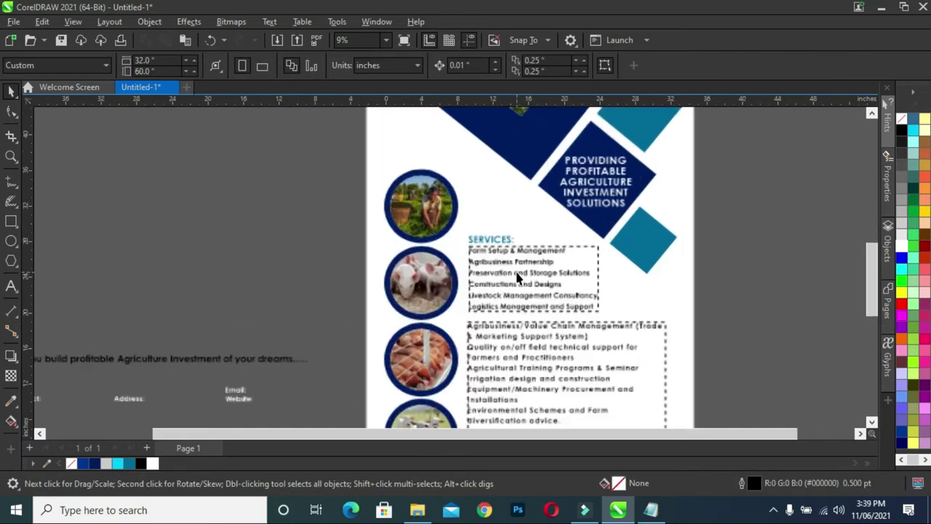
{"action": "scroll", "coordinate": [479, 243], "scroll_direction": "up", "scroll_amount": 1}
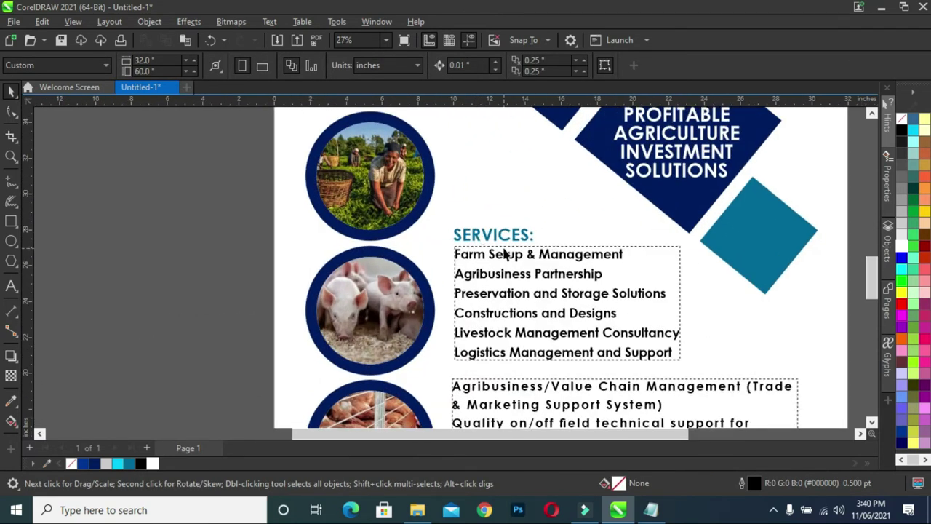
{"action": "left_click_drag", "start_coordinate": [875, 271], "coordinate": [868, 300]}
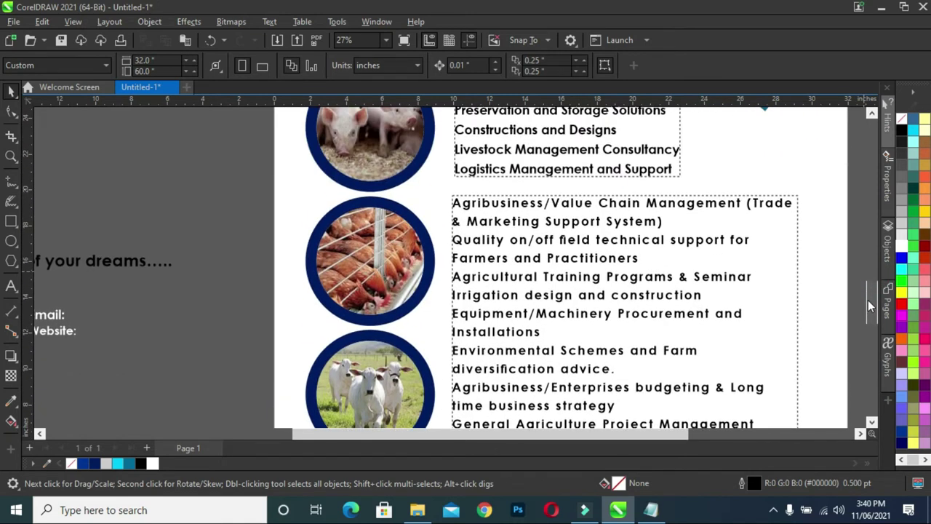
{"action": "scroll", "coordinate": [597, 301], "scroll_direction": "down", "scroll_amount": 4}
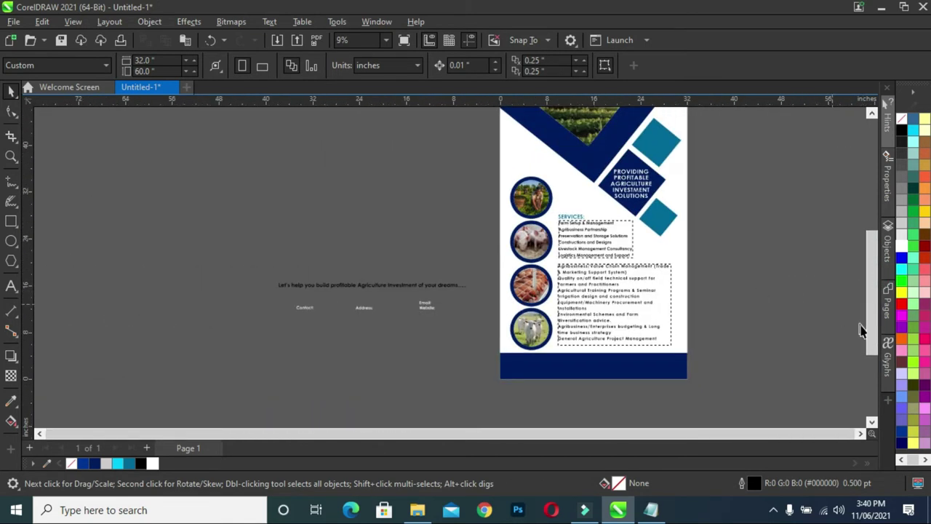
{"action": "scroll", "coordinate": [861, 330], "scroll_direction": "up", "scroll_amount": 1}
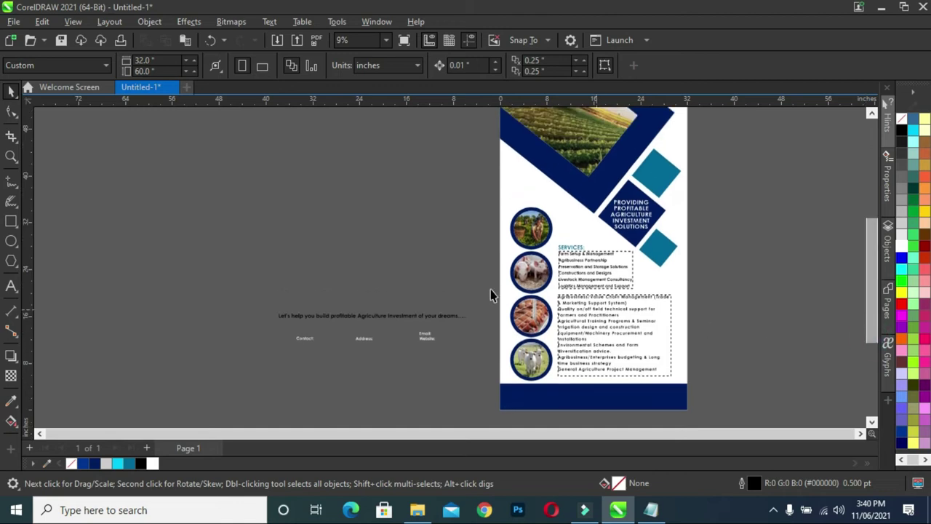
{"action": "left_click", "coordinate": [335, 323]}
{"action": "left_click_drag", "start_coordinate": [337, 320], "coordinate": [606, 390]}
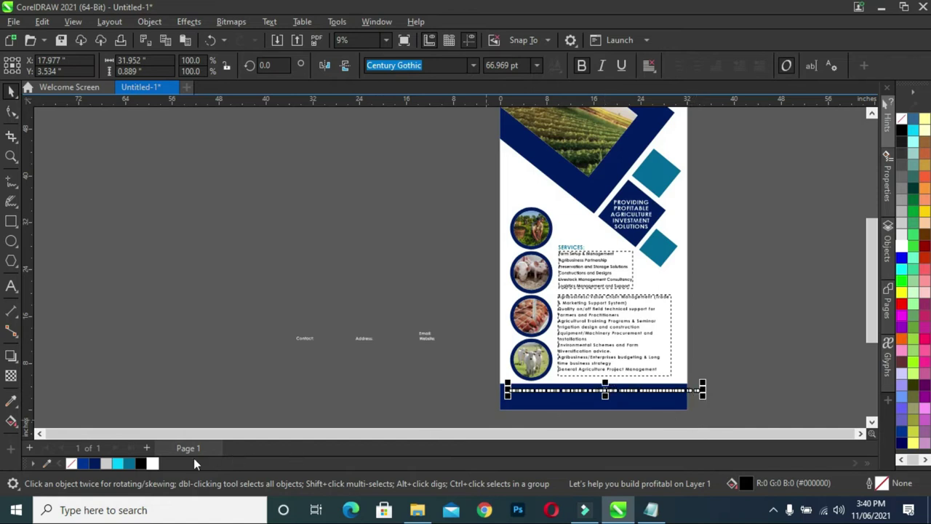
Make the slogan white, scale it to fit, and centre it horizontally on the footer band.
{"action": "left_click", "coordinate": [153, 464]}
{"action": "scroll", "coordinate": [668, 409], "scroll_direction": "up", "scroll_amount": 2}
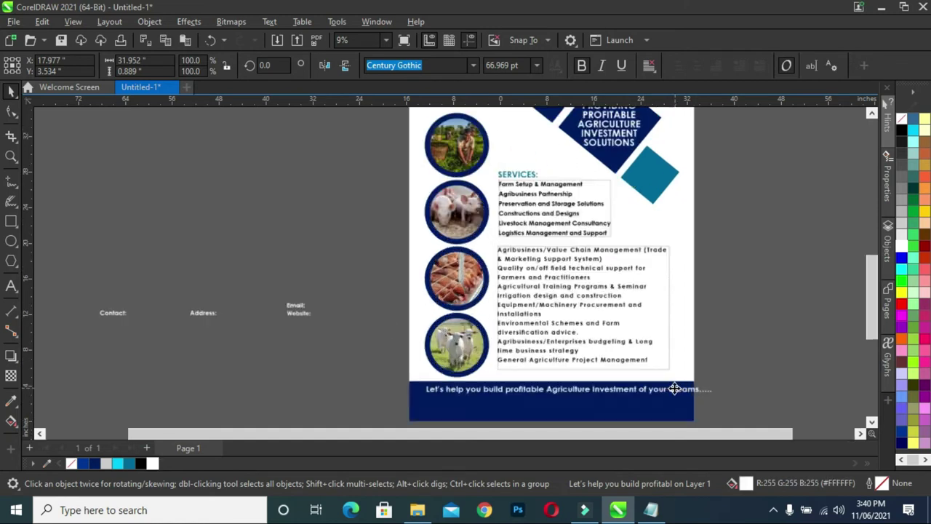
{"action": "left_click_drag", "start_coordinate": [735, 401], "coordinate": [676, 422]}
{"action": "left_click_drag", "start_coordinate": [306, 404], "coordinate": [306, 409]}
{"action": "scroll", "coordinate": [431, 347], "scroll_direction": "down", "scroll_amount": 1}
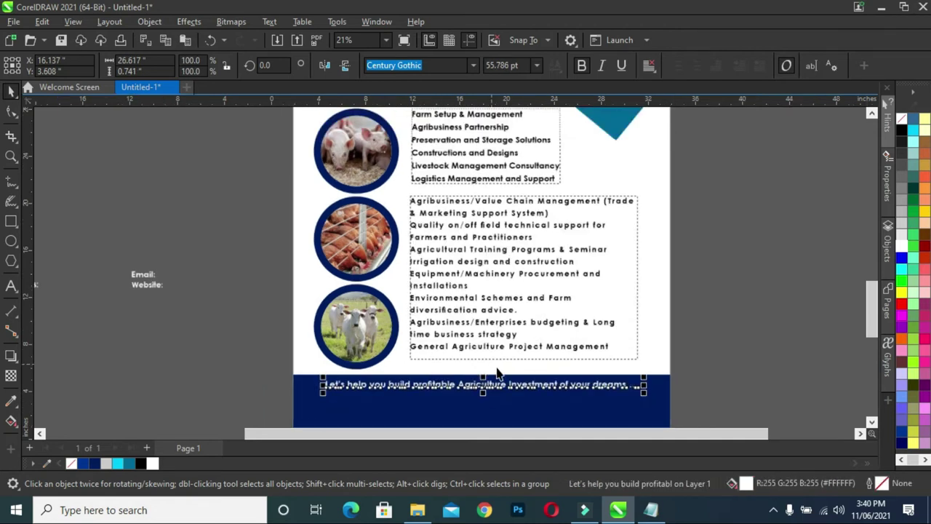
{"action": "left_click", "coordinate": [515, 411], "text": "shift"}
{"action": "key", "text": "c"}
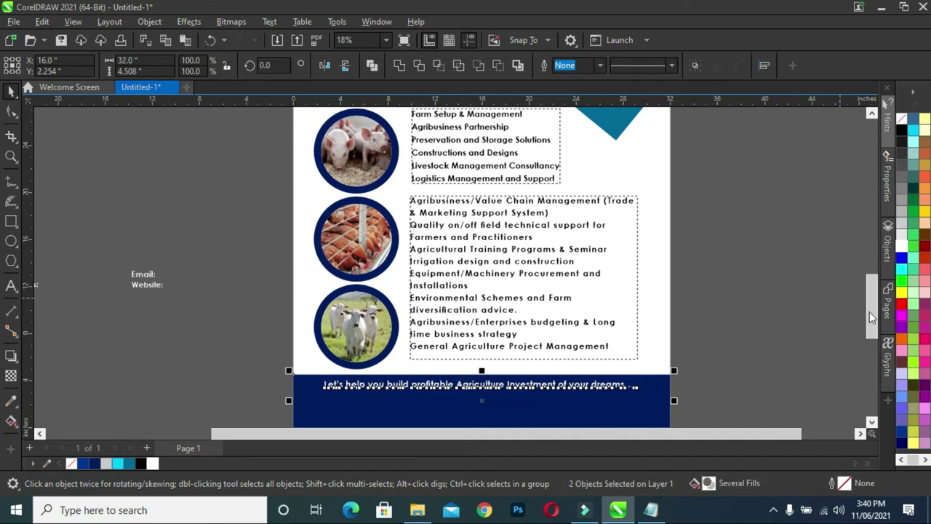
Bring the Contact, Address, Email and Website labels from beside the page into the footer.
{"action": "left_click_drag", "start_coordinate": [872, 313], "coordinate": [867, 325]}
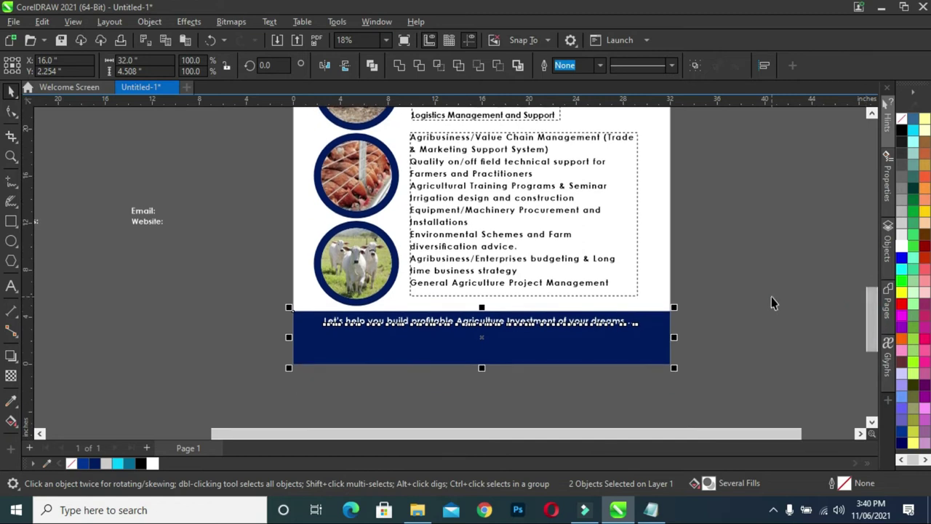
{"action": "key", "text": "Escape"}
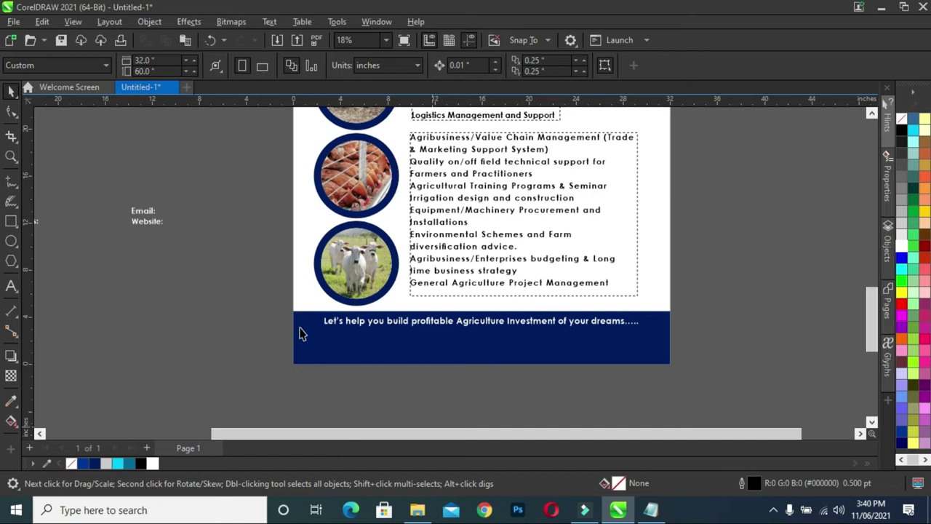
{"action": "scroll", "coordinate": [303, 333], "scroll_direction": "down", "scroll_amount": 2}
{"action": "left_click_drag", "start_coordinate": [59, 251], "coordinate": [425, 329]}
{"action": "scroll", "coordinate": [345, 360], "scroll_direction": "up", "scroll_amount": 1}
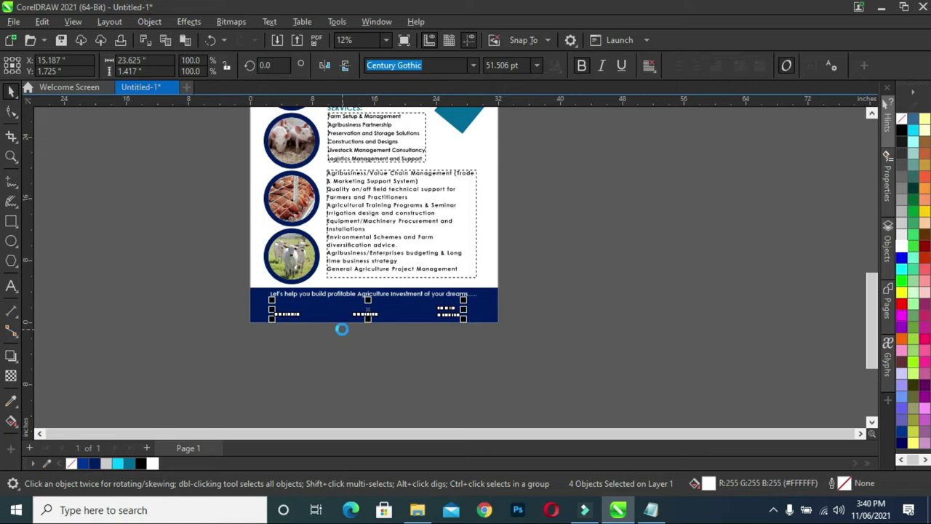
{"action": "left_click", "coordinate": [557, 333]}
{"action": "scroll", "coordinate": [413, 320], "scroll_direction": "up", "scroll_amount": 1}
{"action": "scroll", "coordinate": [411, 322], "scroll_direction": "up", "scroll_amount": 1}
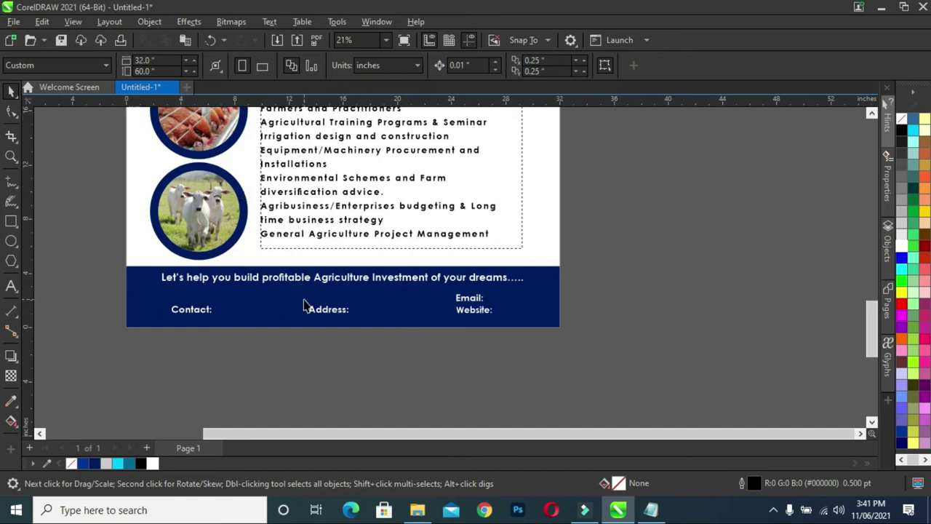
{"action": "left_click", "coordinate": [303, 278]}
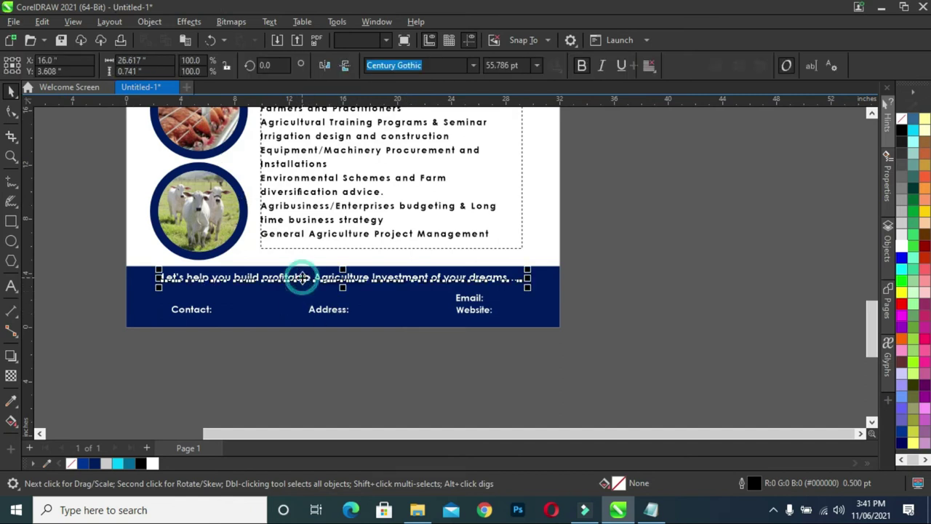
{"action": "left_click_drag", "start_coordinate": [302, 277], "coordinate": [369, 268]}
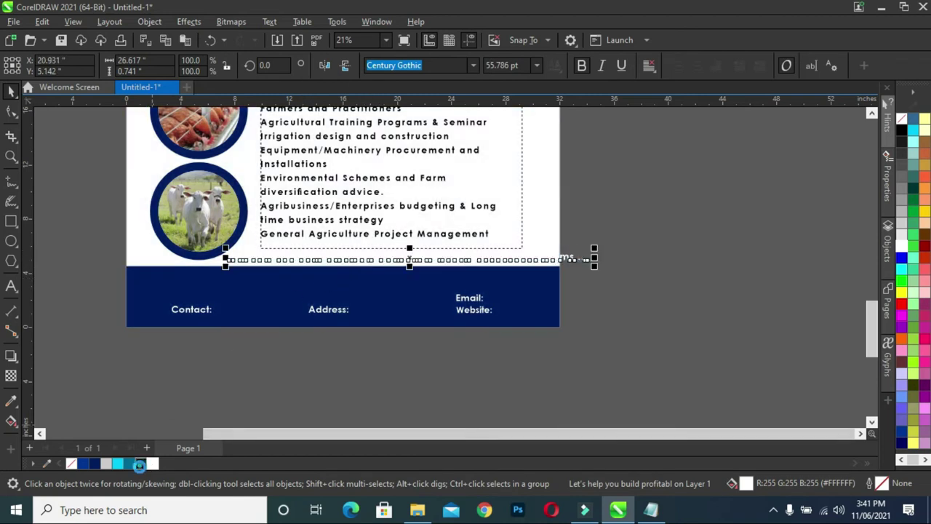
{"action": "left_click_drag", "start_coordinate": [596, 257], "coordinate": [582, 257]}
{"action": "left_click_drag", "start_coordinate": [418, 260], "coordinate": [366, 278]}
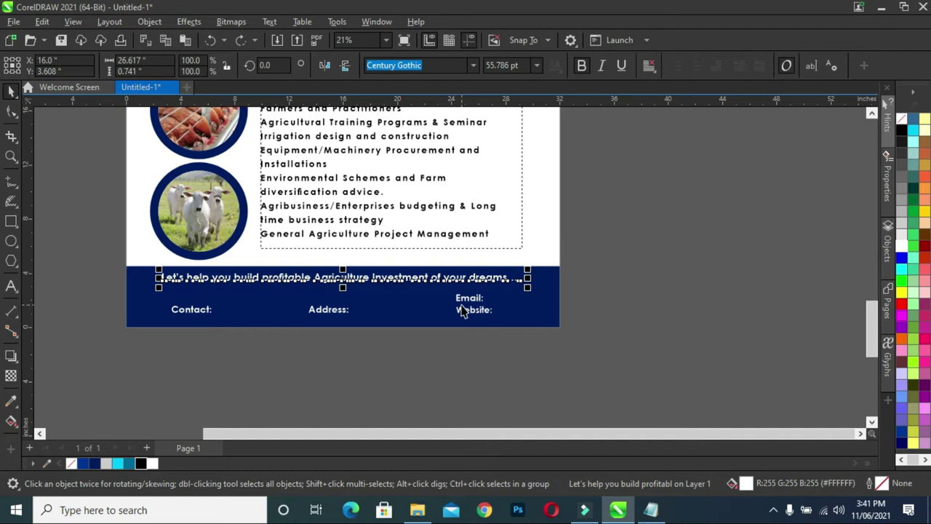
{"action": "left_click", "coordinate": [637, 283]}
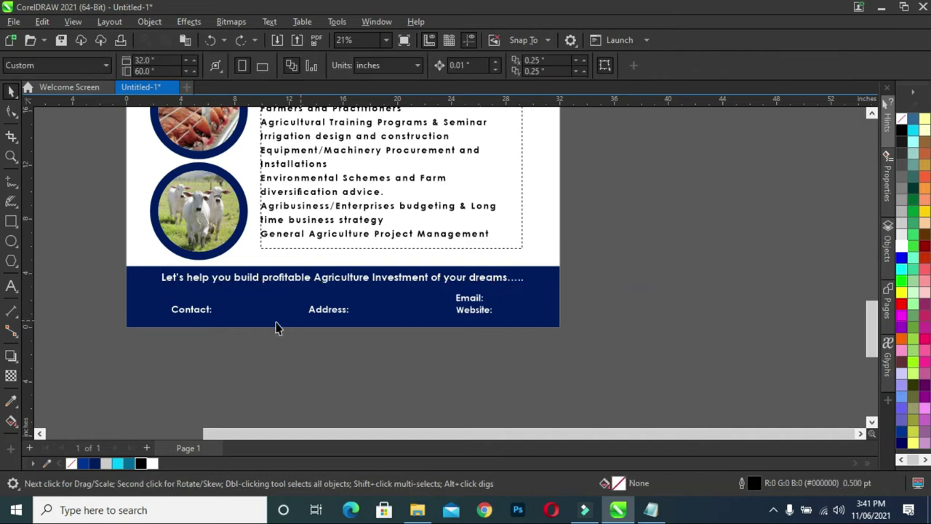
Duplicate the Contact: label to its right and replace the copy's text with a phone number.
{"action": "left_click", "coordinate": [200, 314]}
{"action": "left_click", "coordinate": [163, 340]}
{"action": "left_click", "coordinate": [189, 318]}
{"action": "left_click_drag", "start_coordinate": [189, 318], "coordinate": [237, 313]}
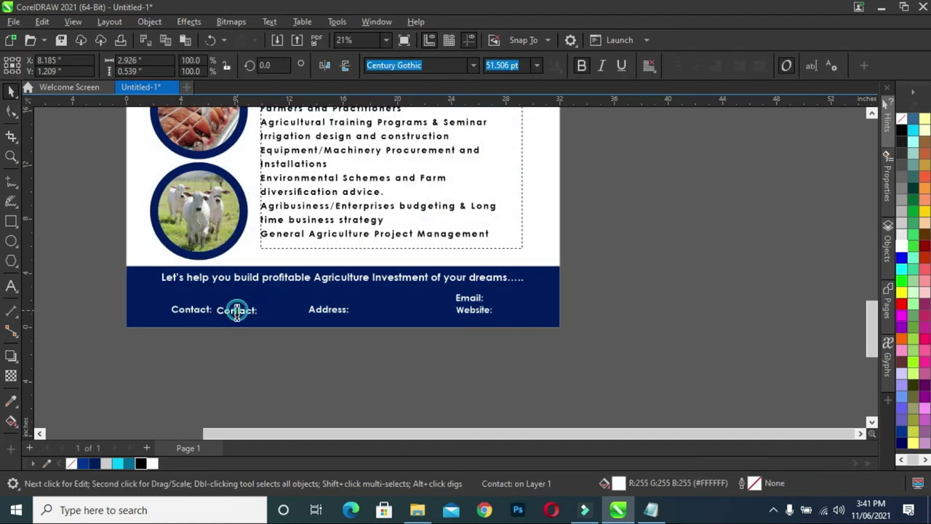
{"action": "key", "text": "F8"}
{"action": "key", "text": "ctrl+a"}
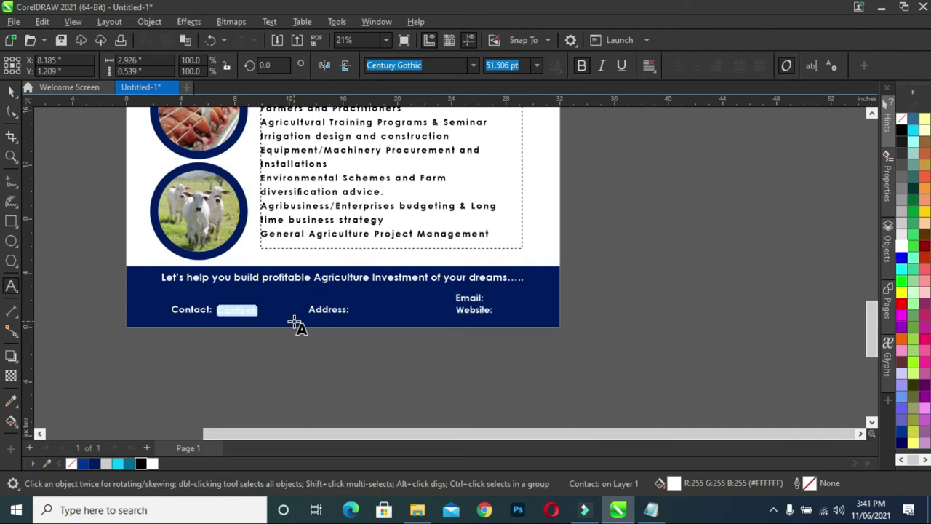
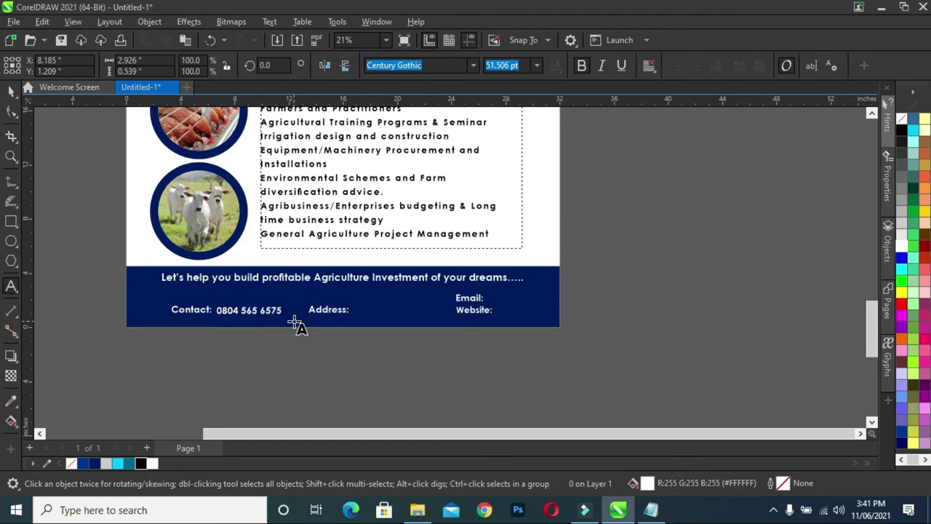
{"action": "key", "text": "Escape"}
Align the phone number vertically with the Contact: label.
{"action": "key", "text": "F10"}
{"action": "left_click", "coordinate": [68, 269]}
{"action": "key", "text": "space"}
{"action": "left_click_drag", "start_coordinate": [110, 299], "coordinate": [290, 333]}
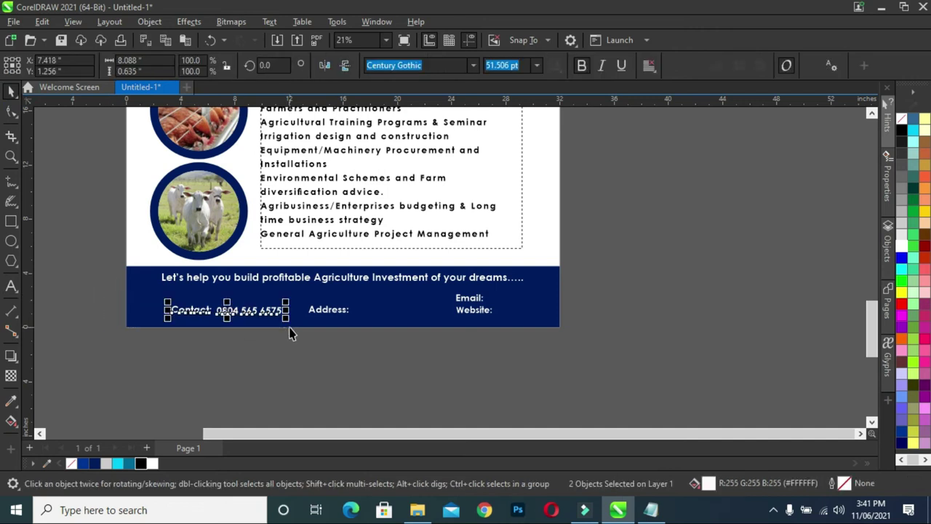
{"action": "key", "text": "e"}
Place a copy of the phone number beside the Address: label.
{"action": "left_click", "coordinate": [110, 294]}
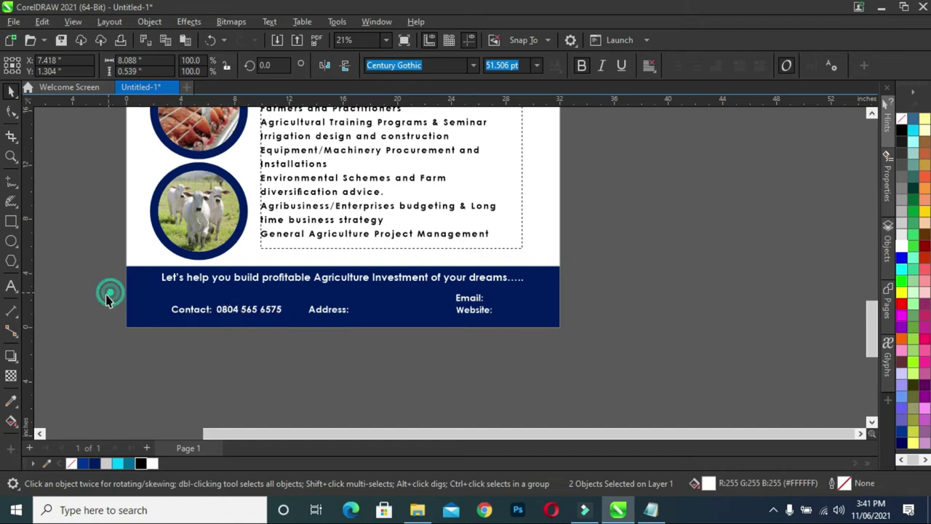
{"action": "left_click", "coordinate": [252, 310]}
{"action": "left_click_drag", "start_coordinate": [341, 318], "coordinate": [390, 311]}
Replace the copied number beside Address with a two-line street address.
{"action": "left_click", "coordinate": [390, 311]}
{"action": "left_click", "coordinate": [390, 310]}
{"action": "triple_click", "coordinate": [390, 310]}
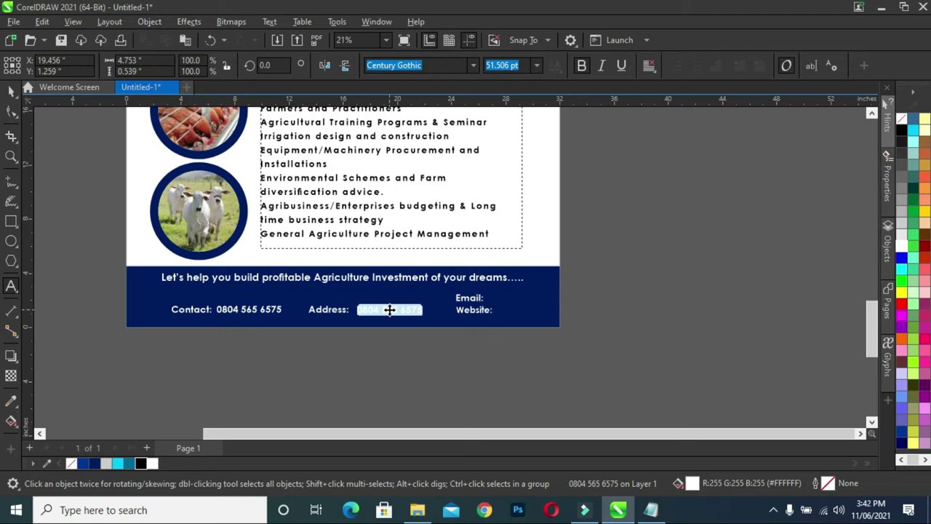
{"action": "type", "text": "N"}
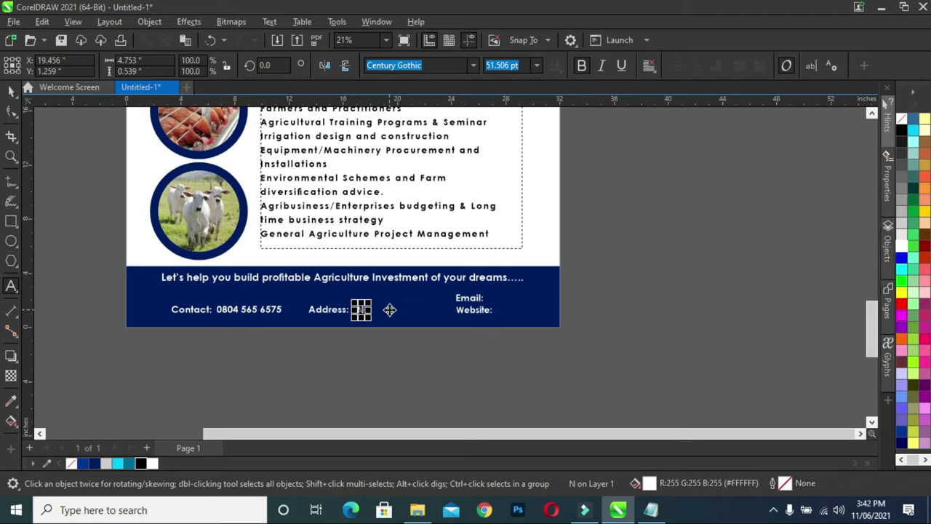
{"action": "type", "text": "O"}
{"action": "key", "text": "BackSpace"}
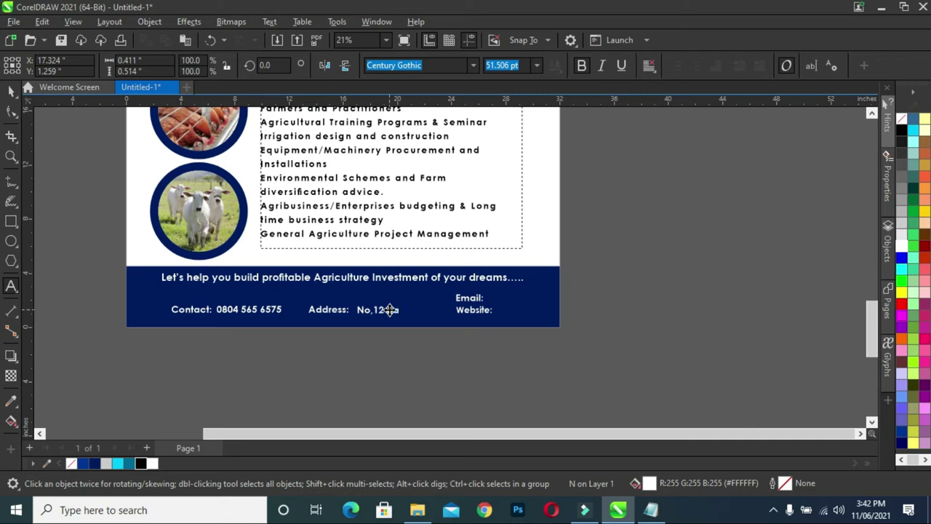
{"action": "key", "text": "BackSpace"}
{"action": "key", "text": "BackSpace"}
{"action": "key", "text": "BackSpace"}
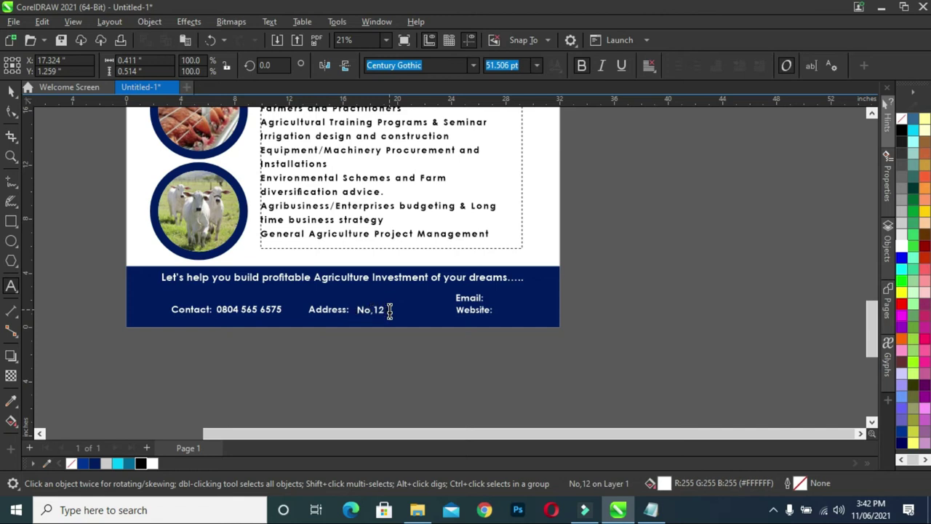
{"action": "type", "text": "Cairo street,"}
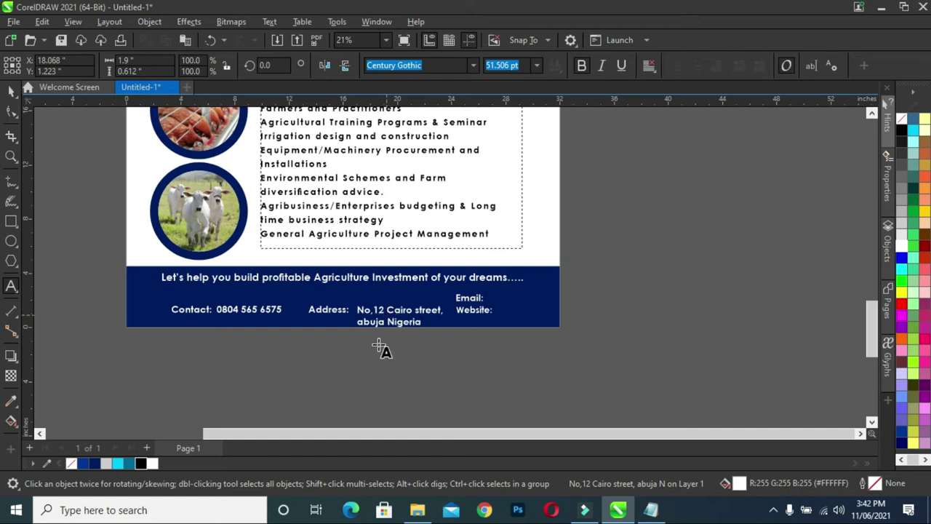
Capitalise the town name's first letter and tighten the address's line spacing.
{"action": "scroll", "coordinate": [357, 337], "scroll_direction": "up", "scroll_amount": 2}
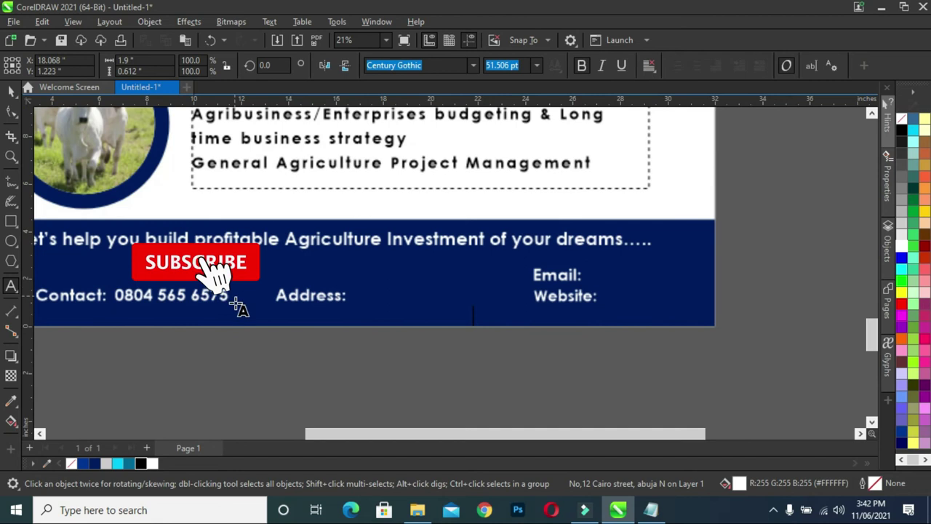
{"action": "left_click", "coordinate": [361, 315]}
{"action": "key", "text": "shift+Right"}
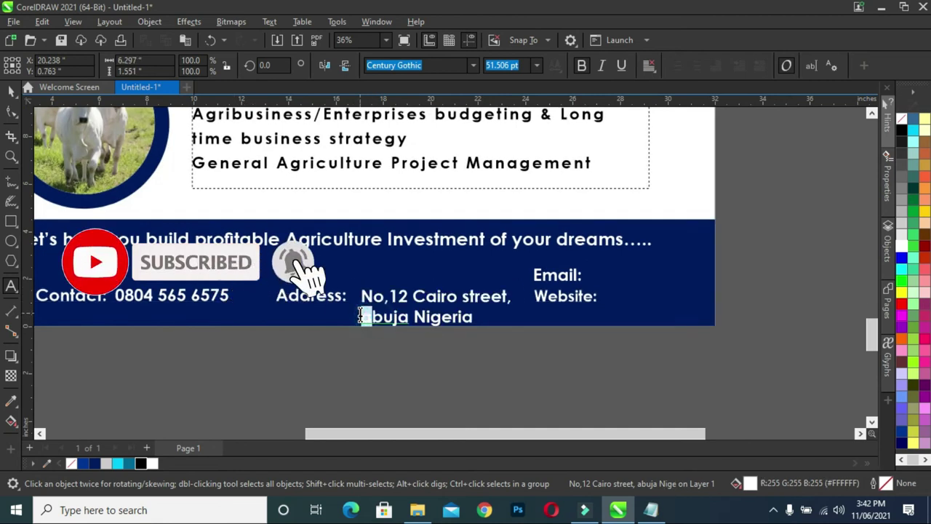
{"action": "type", "text": "A"}
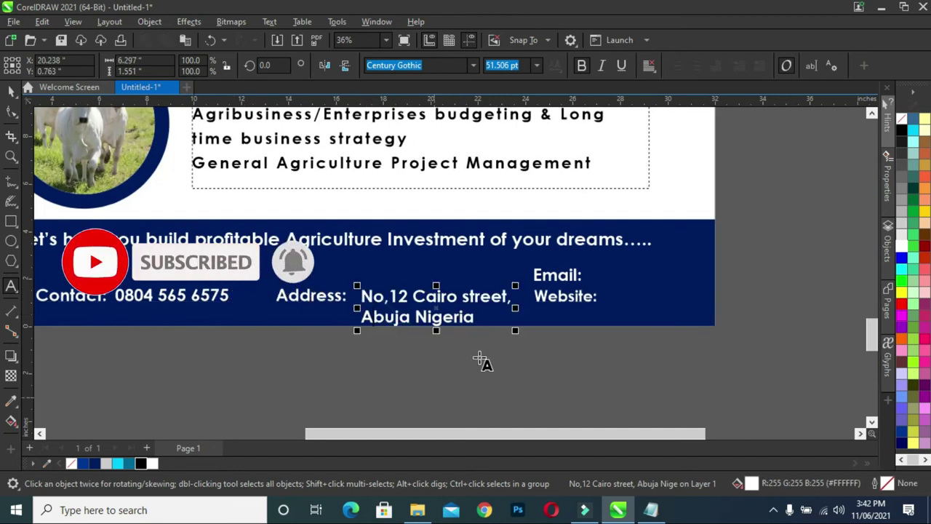
{"action": "left_click", "coordinate": [11, 111]}
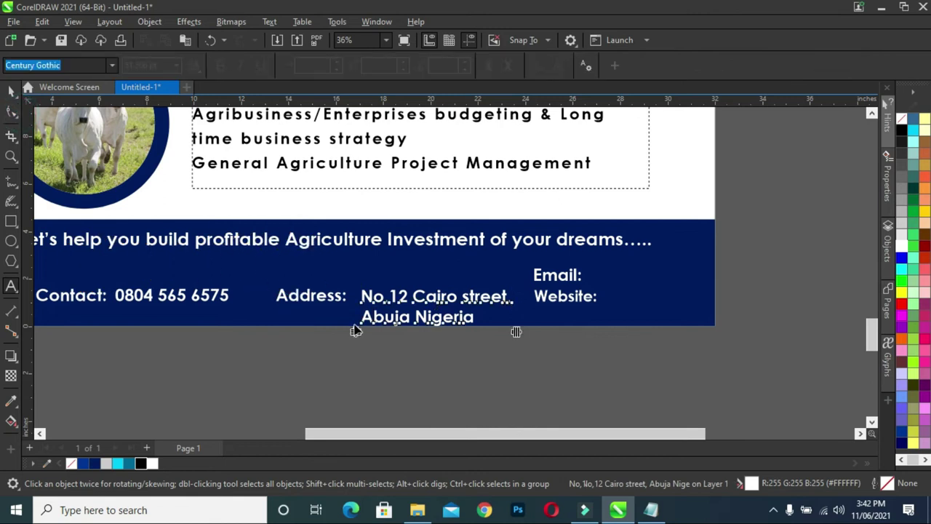
{"action": "left_click_drag", "start_coordinate": [356, 332], "coordinate": [357, 327]}
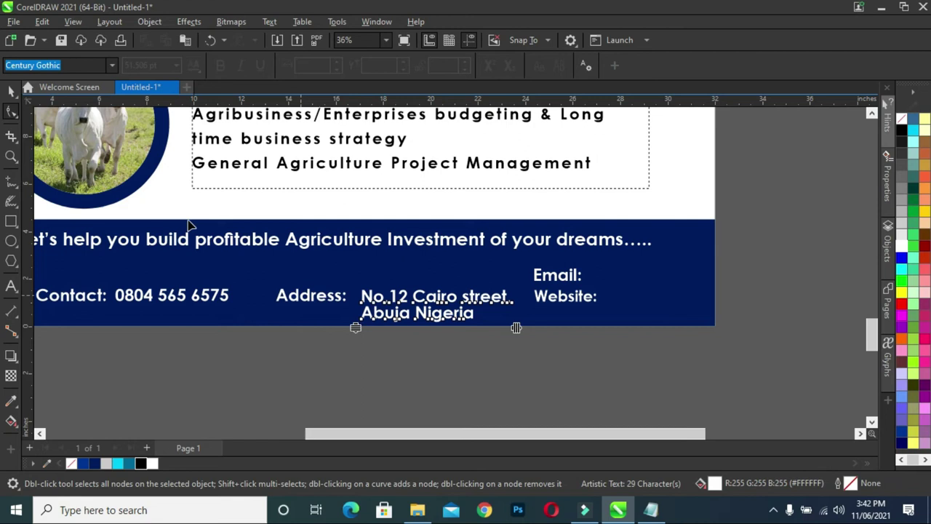
Nudge the address up slightly and place a copy of it beside Email.
{"action": "left_click", "coordinate": [17, 88]}
{"action": "left_click_drag", "start_coordinate": [436, 316], "coordinate": [435, 304]}
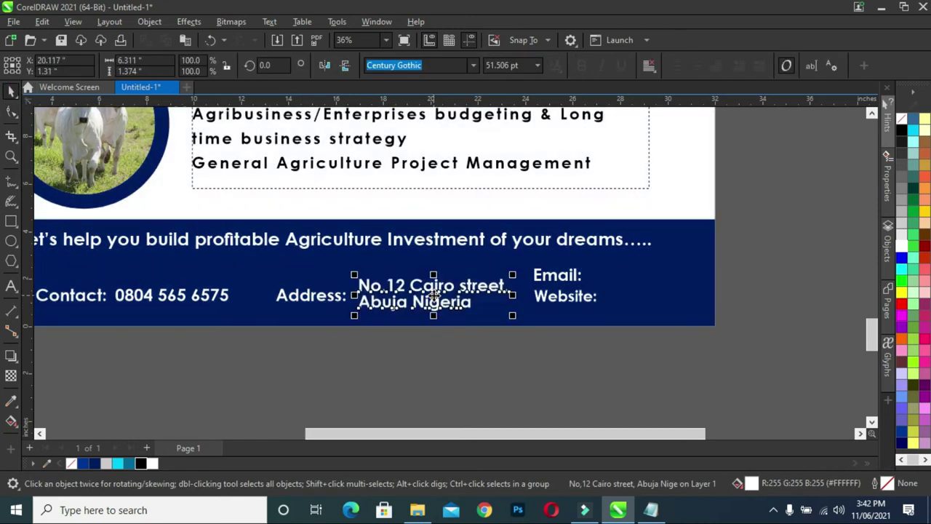
{"action": "left_click", "coordinate": [564, 361]}
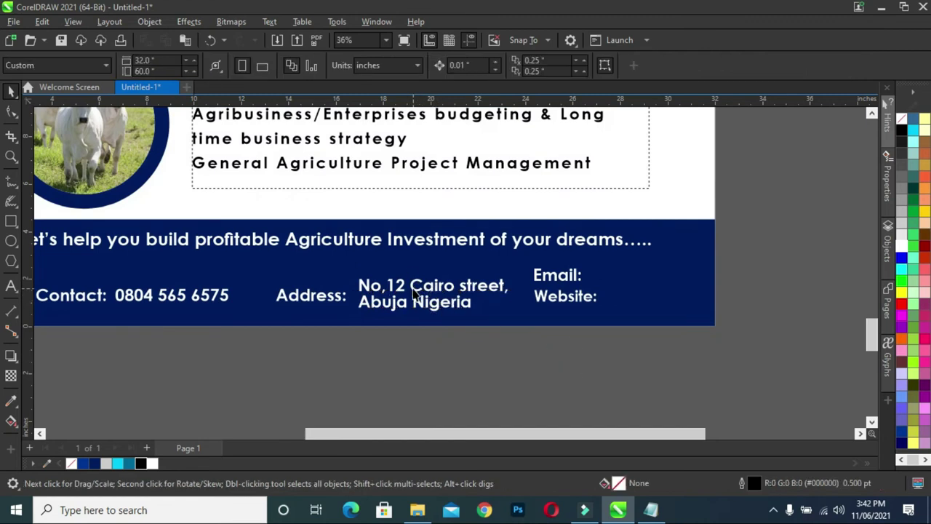
{"action": "left_click_drag", "start_coordinate": [430, 298], "coordinate": [668, 278]}
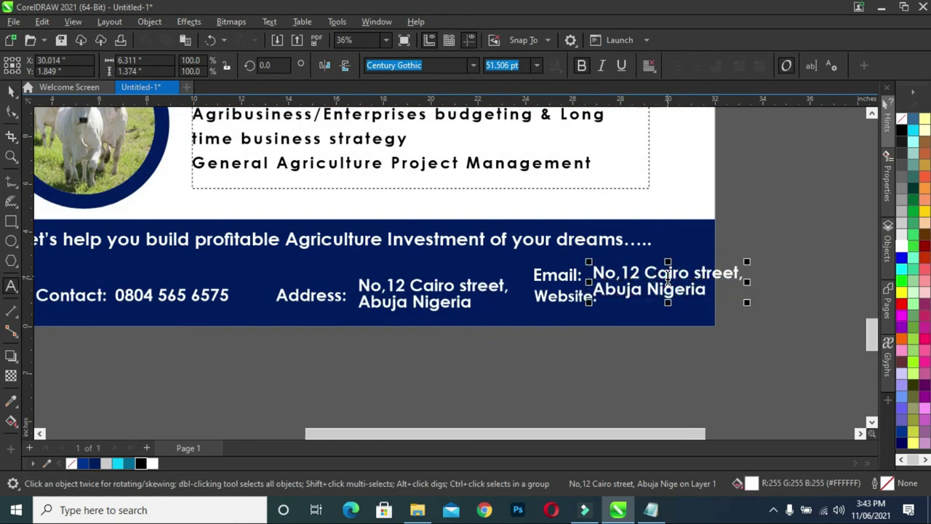
Replace the copied text beside Email with an e-mail address.
{"action": "double_click", "coordinate": [665, 270]}
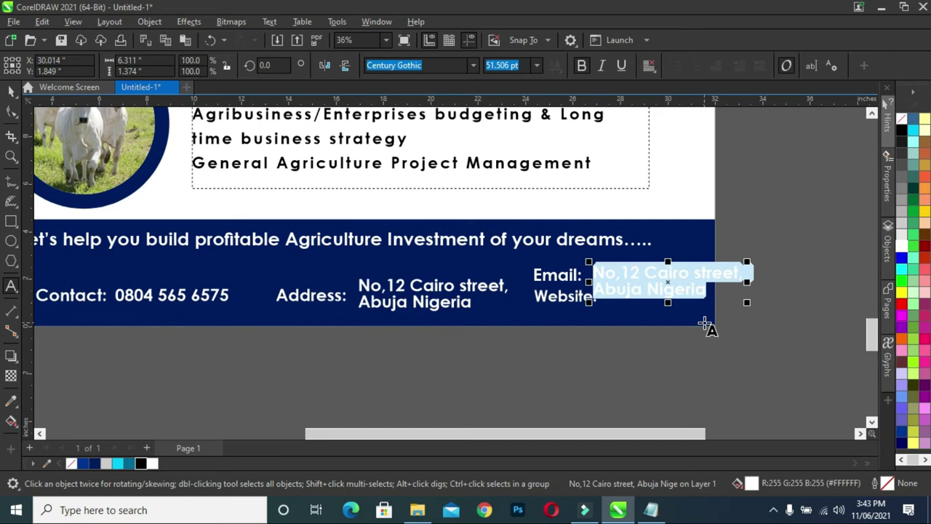
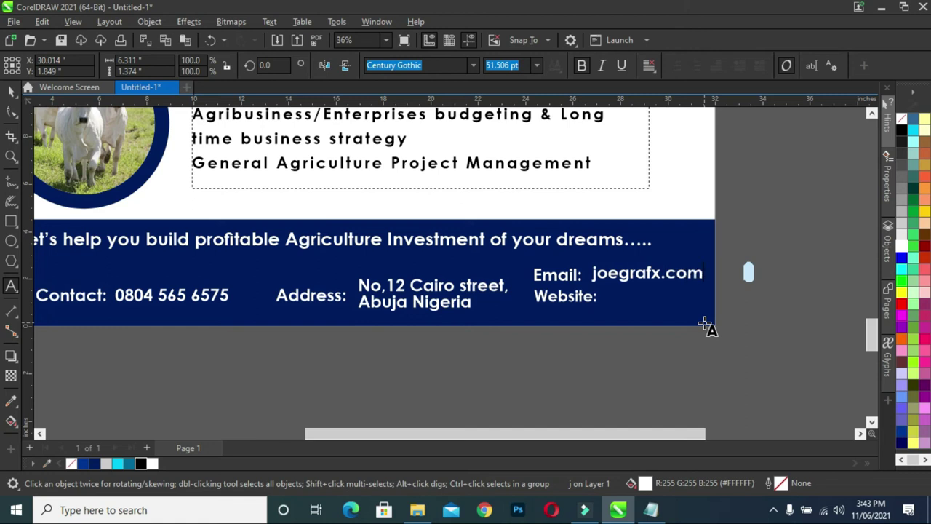
Correct the typos in the e-mail address's domain.
{"action": "left_click", "coordinate": [666, 286]}
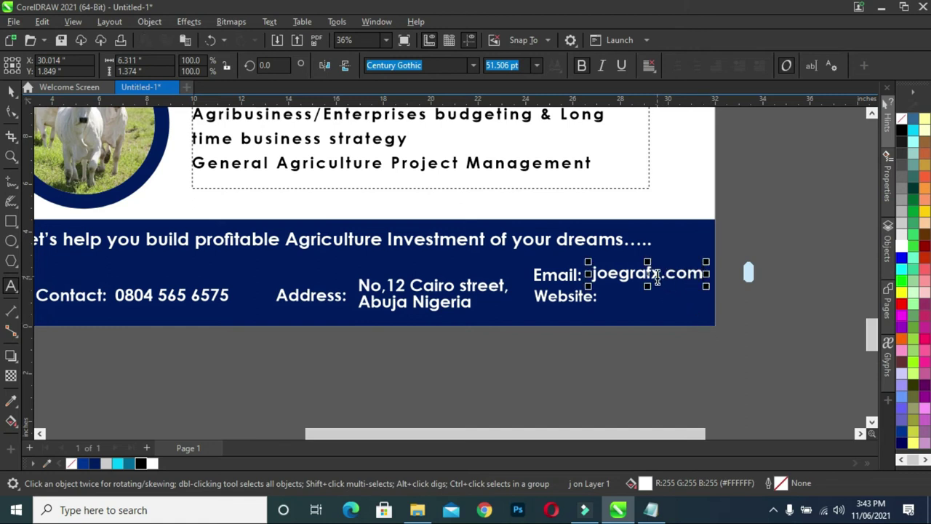
{"action": "left_click", "coordinate": [658, 274]}
{"action": "left_click_drag", "start_coordinate": [661, 274], "coordinate": [703, 274]}
{"action": "left_click", "coordinate": [664, 273]}
{"action": "key", "text": "BackSpace"}
{"action": "type", "text": "@"}
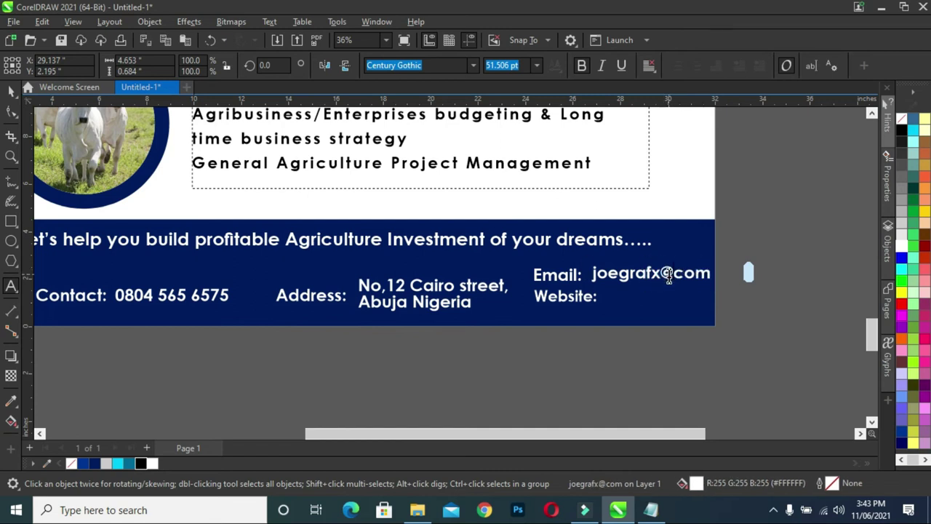
{"action": "type", "text": "ga\\"}
{"action": "key", "text": "Escape"}
{"action": "key", "text": "BackSpace"}
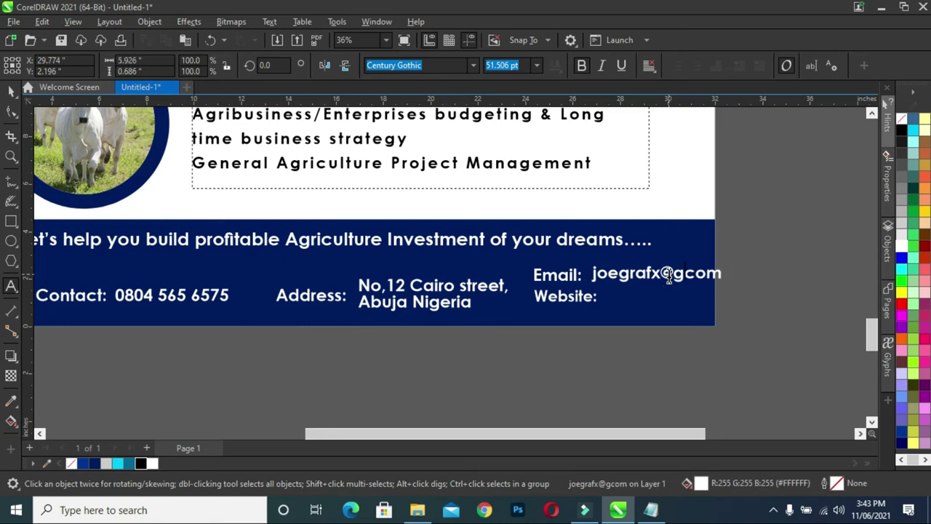
{"action": "type", "text": "m"}
{"action": "type", "text": "ail"}
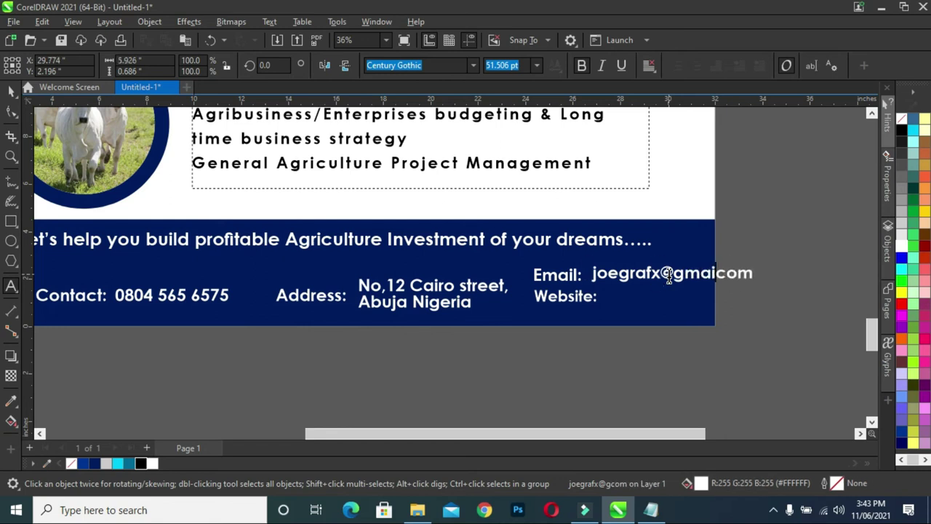
{"action": "type", "text": "."}
{"action": "key", "text": "Escape"}
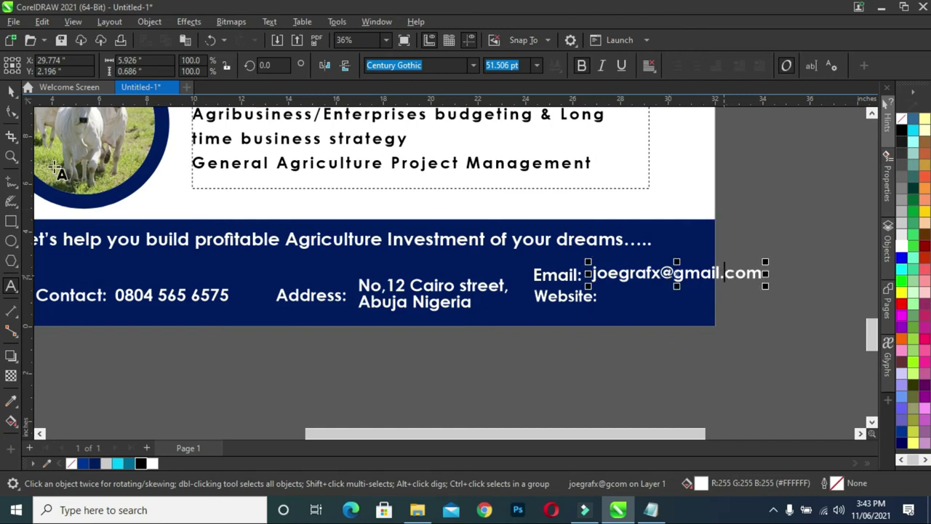
Scale the e-mail text down to about 33.9 pt to fit the footer.
{"action": "left_click", "coordinate": [15, 89]}
{"action": "left_click", "coordinate": [766, 288]}
{"action": "left_click", "coordinate": [746, 294]}
{"action": "left_click_drag", "start_coordinate": [764, 287], "coordinate": [644, 279]}
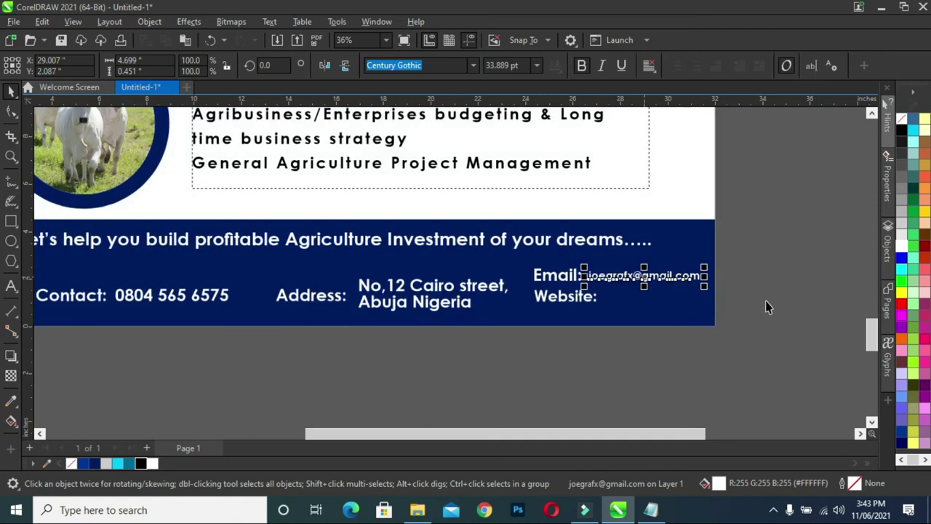
Shift the Address, Email and Website labels and their details slightly left.
{"action": "left_click_drag", "start_coordinate": [759, 338], "coordinate": [528, 252]}
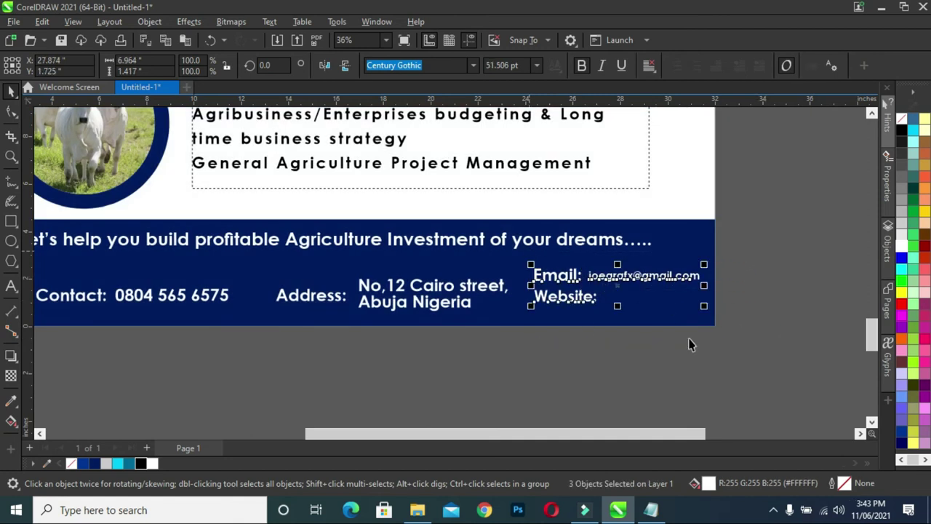
{"action": "left_click_drag", "start_coordinate": [593, 273], "coordinate": [260, 264]}
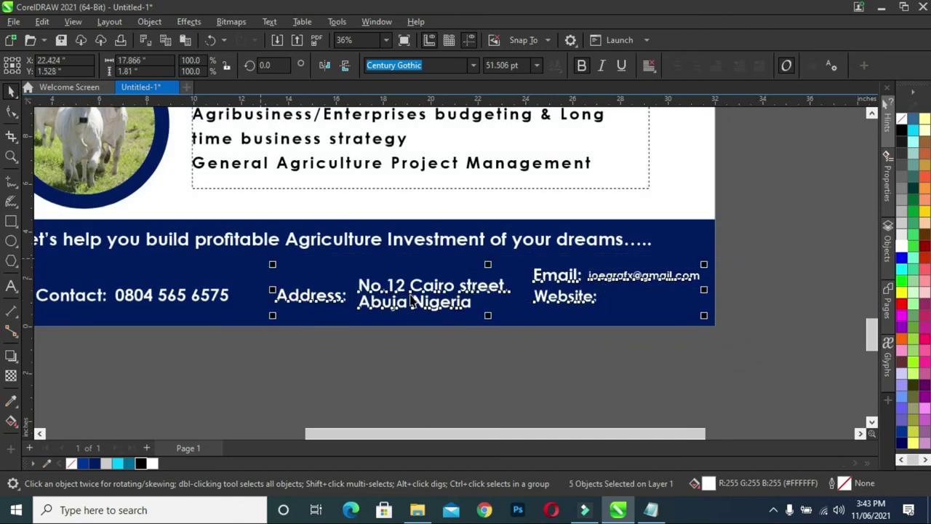
{"action": "left_click_drag", "start_coordinate": [417, 291], "coordinate": [393, 294]}
{"action": "key", "text": "Escape"}
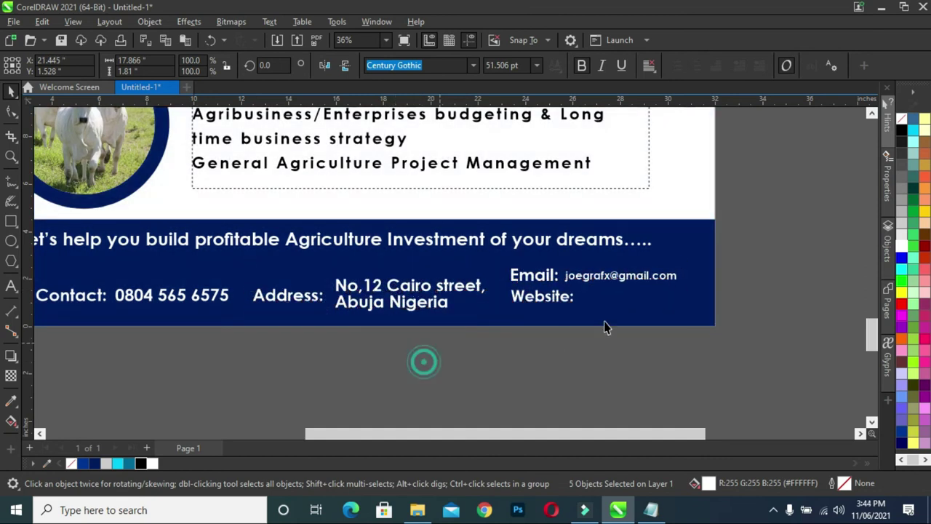
{"action": "left_click", "coordinate": [737, 314]}
Enlarge the e-mail address slightly and place a copy beside the Website: label.
{"action": "left_click", "coordinate": [657, 278]}
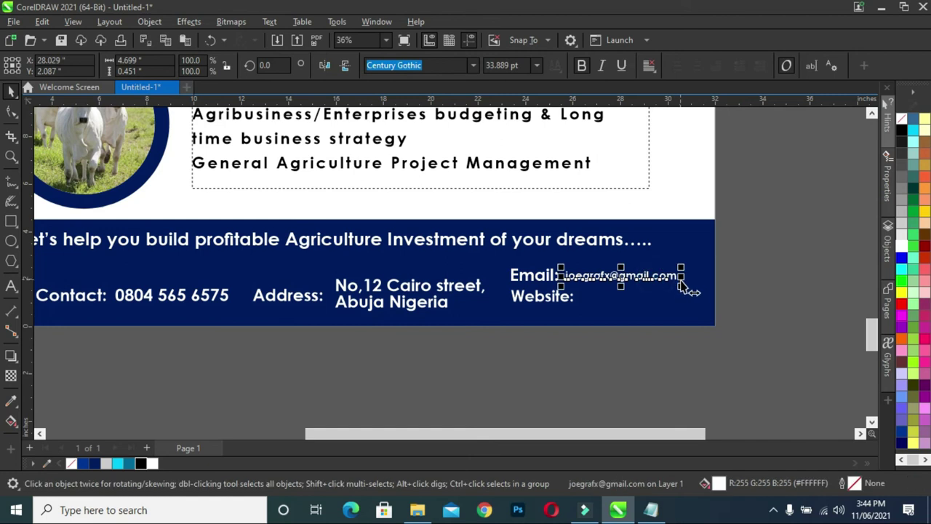
{"action": "left_click_drag", "start_coordinate": [682, 285], "coordinate": [700, 303]}
{"action": "left_click", "coordinate": [618, 359]}
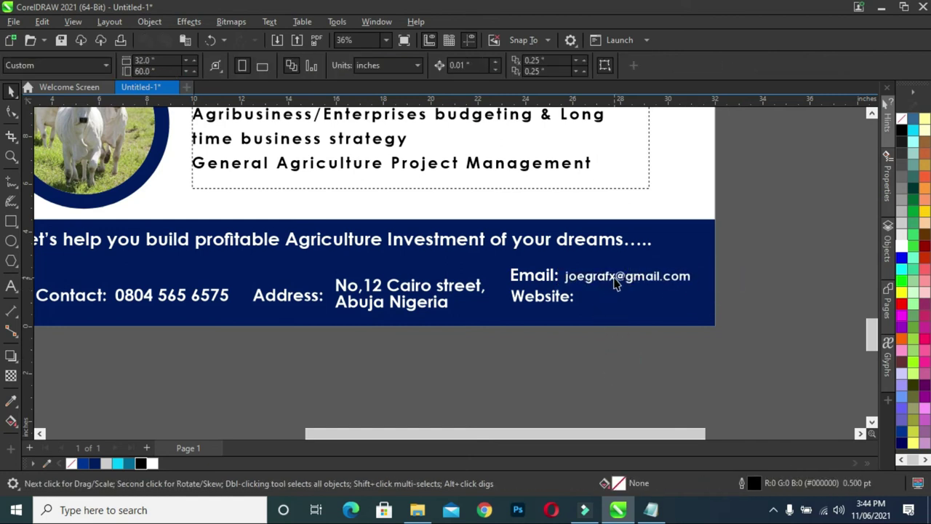
{"action": "left_click_drag", "start_coordinate": [615, 283], "coordinate": [641, 296]}
Replace the copied text beside Website: with the website address.
{"action": "left_click", "coordinate": [641, 298]}
{"action": "key", "text": "ctrl+a"}
{"action": "type", "text": "ww"}
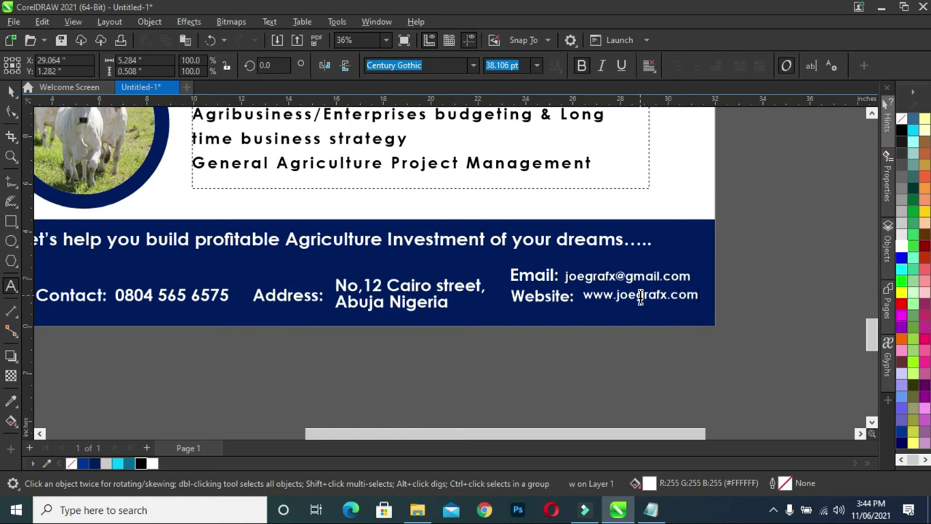
{"action": "left_click", "coordinate": [701, 298]}
Nudge the website address slightly left, under the e-mail.
{"action": "left_click", "coordinate": [10, 93]}
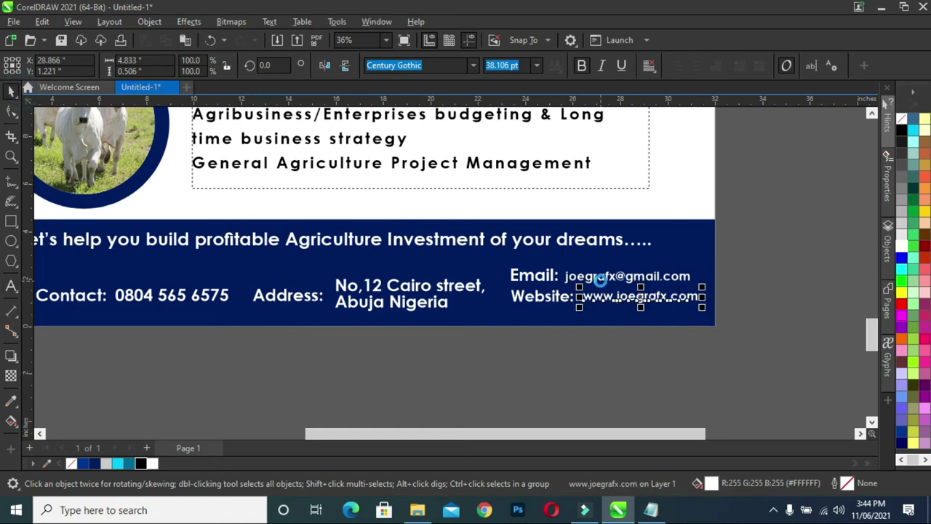
{"action": "left_click", "coordinate": [747, 314]}
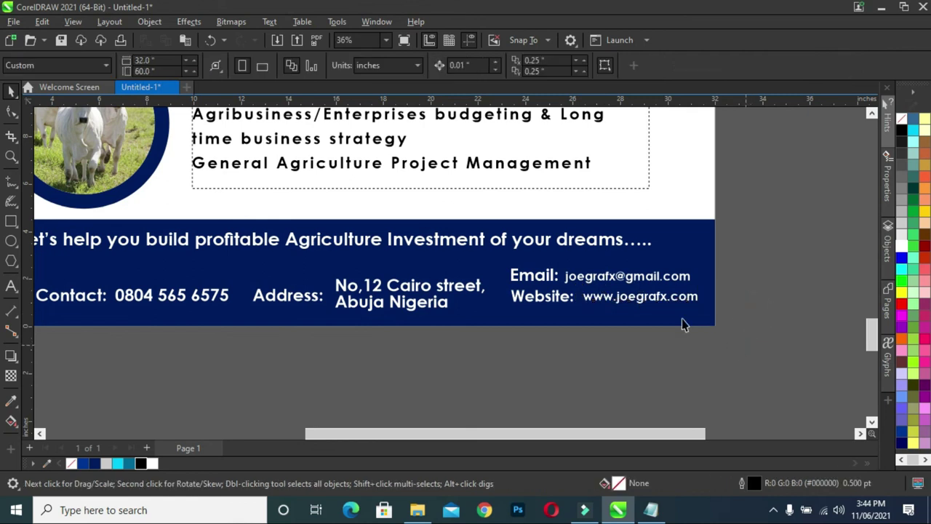
{"action": "left_click", "coordinate": [640, 305]}
{"action": "left_click_drag", "start_coordinate": [638, 303], "coordinate": [636, 303]}
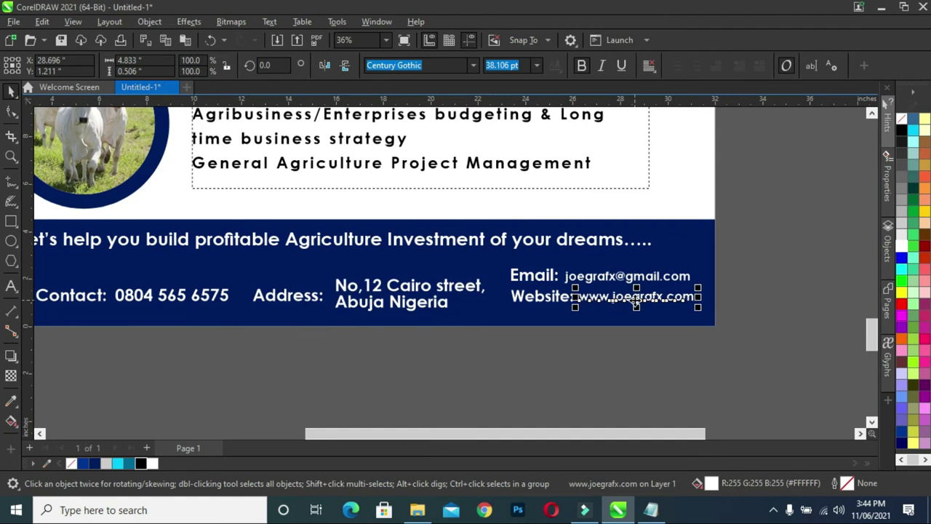
{"action": "left_click", "coordinate": [791, 305]}
Shift the whole footer contact row to the left.
{"action": "scroll", "coordinate": [687, 298], "scroll_direction": "down", "scroll_amount": 1}
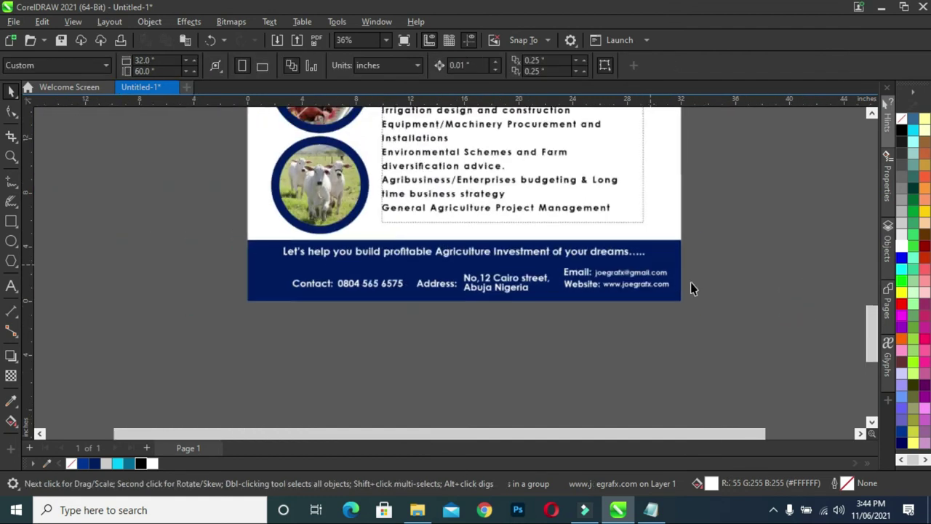
{"action": "left_click_drag", "start_coordinate": [706, 333], "coordinate": [274, 263]}
{"action": "left_click_drag", "start_coordinate": [483, 286], "coordinate": [461, 281]}
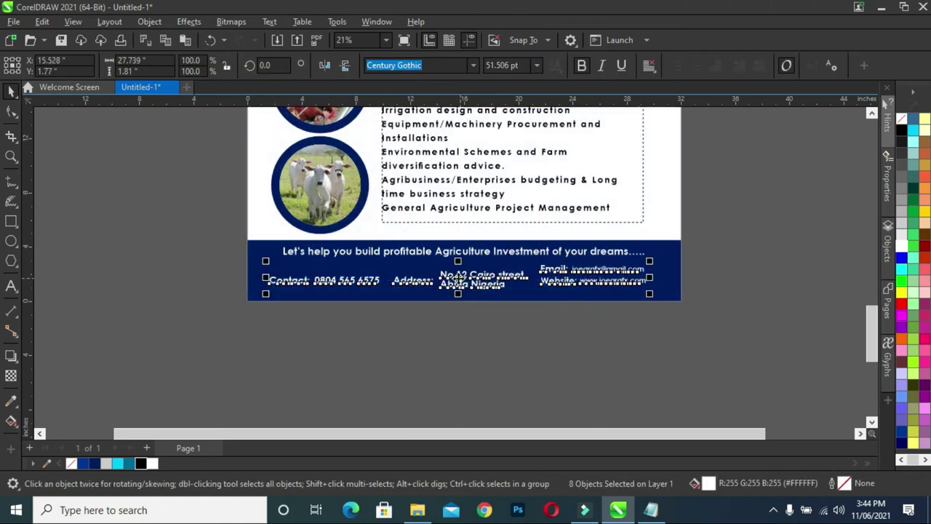
{"action": "left_click", "coordinate": [561, 357]}
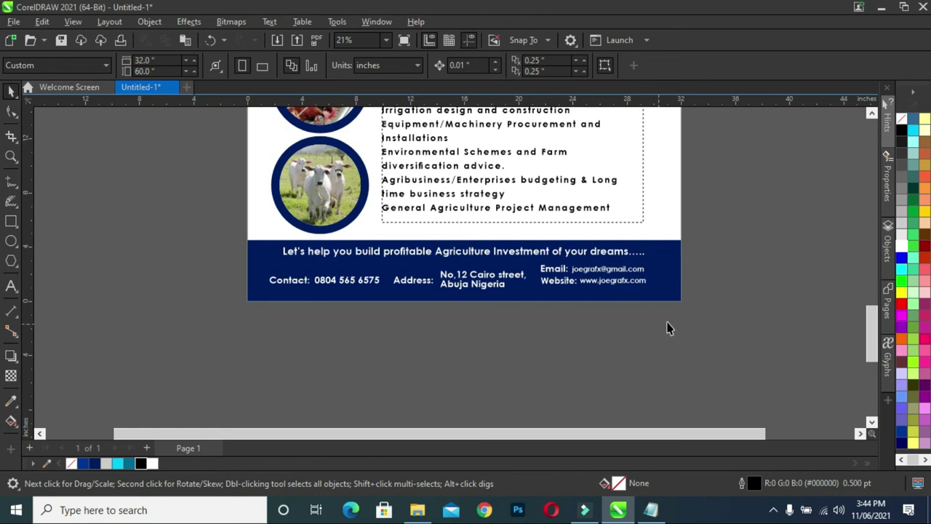
Reposition the Email and Website lines and enlarge their values to 104%.
{"action": "left_click_drag", "start_coordinate": [697, 317], "coordinate": [528, 257]}
{"action": "left_click_drag", "start_coordinate": [608, 280], "coordinate": [606, 286]}
{"action": "left_click", "coordinate": [726, 288]}
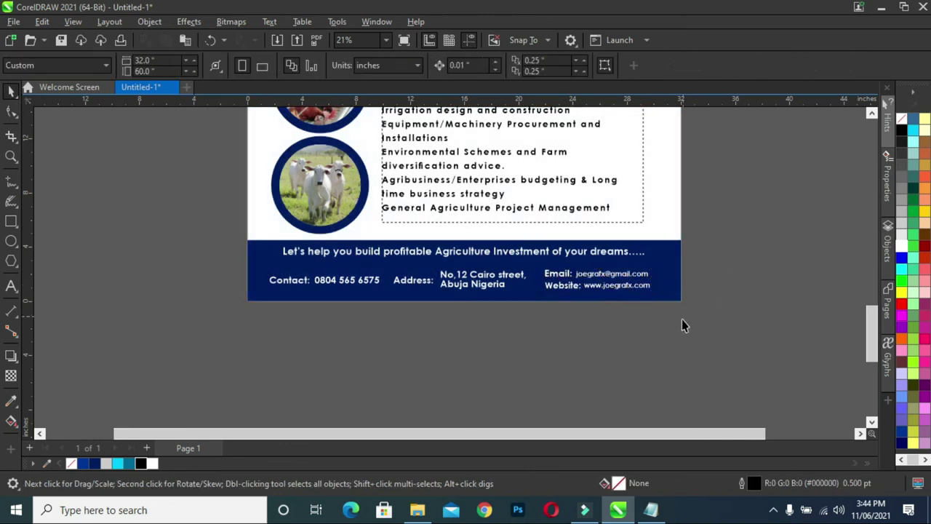
{"action": "left_click_drag", "start_coordinate": [686, 330], "coordinate": [539, 257]}
{"action": "left_click", "coordinate": [695, 299]}
{"action": "left_click_drag", "start_coordinate": [691, 310], "coordinate": [573, 266]}
{"action": "left_click_drag", "start_coordinate": [653, 267], "coordinate": [667, 264]}
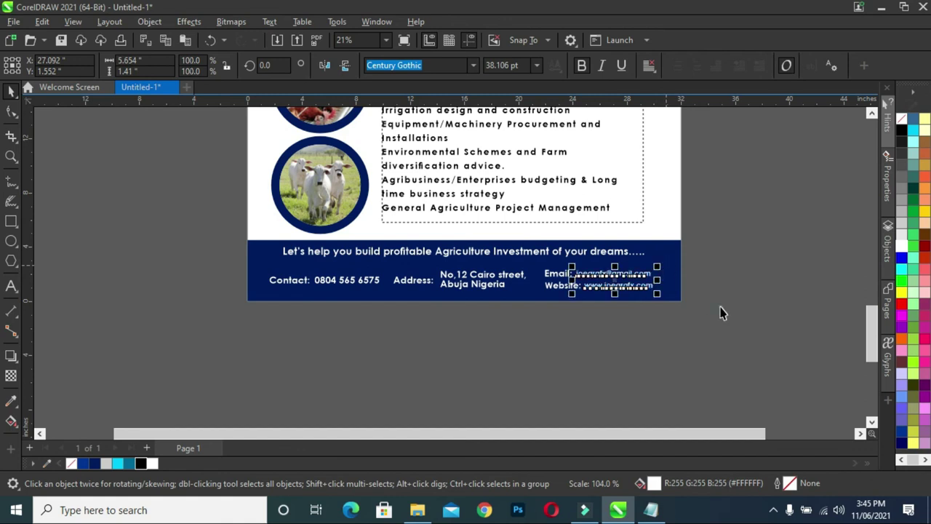
{"action": "left_click", "coordinate": [721, 312]}
Shrink the street address to about 89% and nudge it slightly right.
{"action": "scroll", "coordinate": [480, 286], "scroll_direction": "down", "scroll_amount": 1}
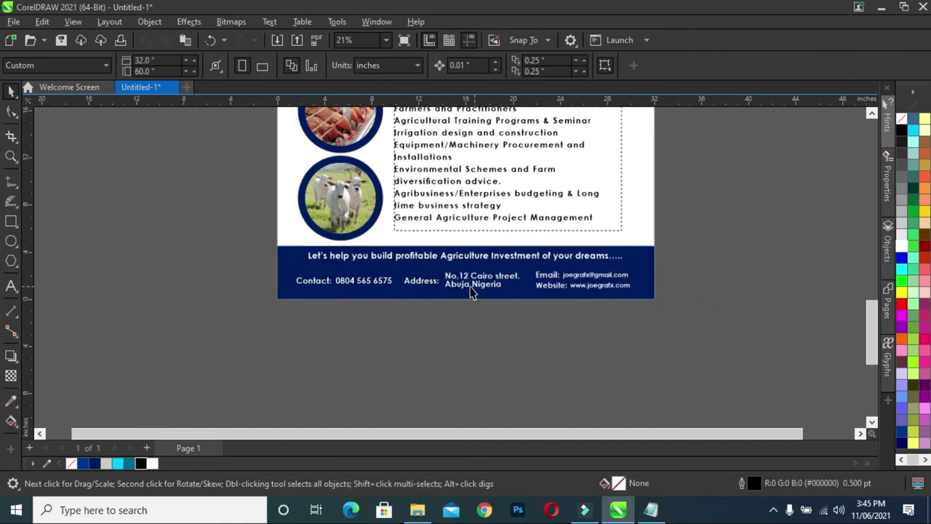
{"action": "scroll", "coordinate": [486, 285], "scroll_direction": "up", "scroll_amount": 2}
{"action": "left_click", "coordinate": [487, 284]}
{"action": "left_click_drag", "start_coordinate": [535, 266], "coordinate": [527, 270]}
{"action": "left_click", "coordinate": [512, 325]}
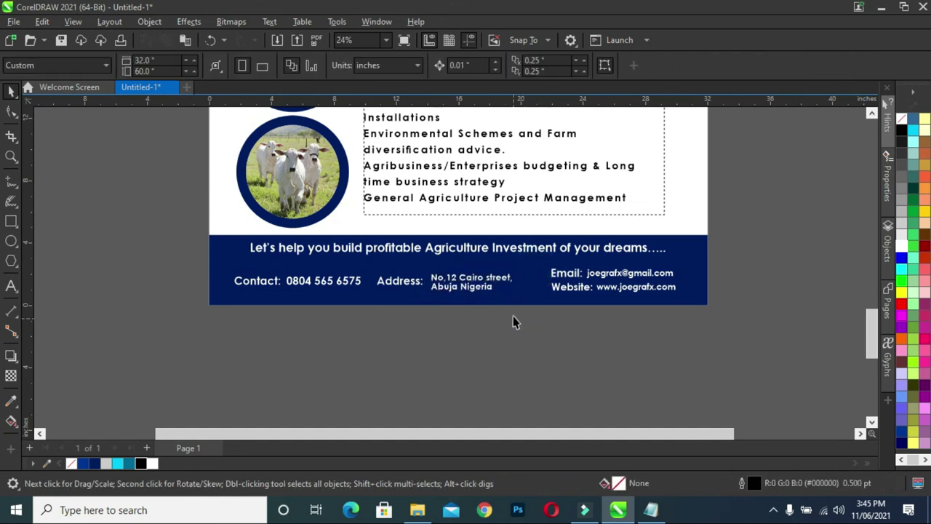
{"action": "left_click", "coordinate": [472, 290]}
{"action": "left_click_drag", "start_coordinate": [472, 290], "coordinate": [477, 289]}
Nudge the Address: label right and the Email: and Website: labels left.
{"action": "left_click", "coordinate": [409, 286]}
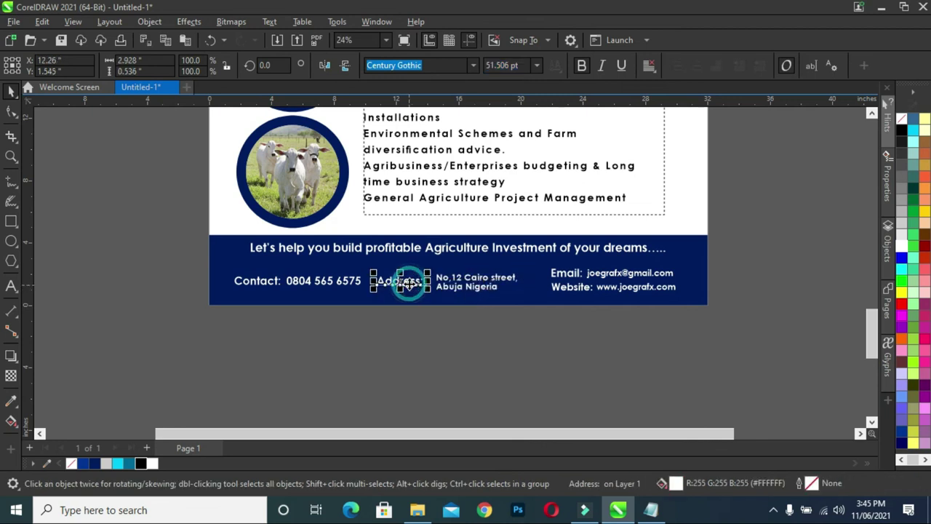
{"action": "key", "text": "Right"}
{"action": "key", "text": "Right"}
{"action": "key", "text": "Right"}
{"action": "key", "text": "Right"}
{"action": "key", "text": "Right"}
{"action": "key", "text": "Right"}
{"action": "key", "text": "Right"}
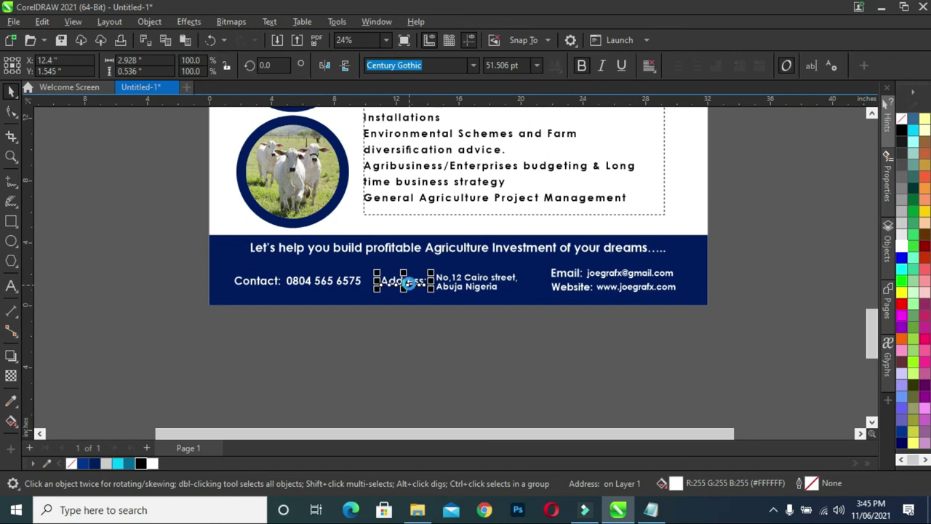
{"action": "key", "text": "Right"}
{"action": "key", "text": "Right"}
{"action": "key", "text": "Right"}
{"action": "key", "text": "Right"}
{"action": "key", "text": "Right"}
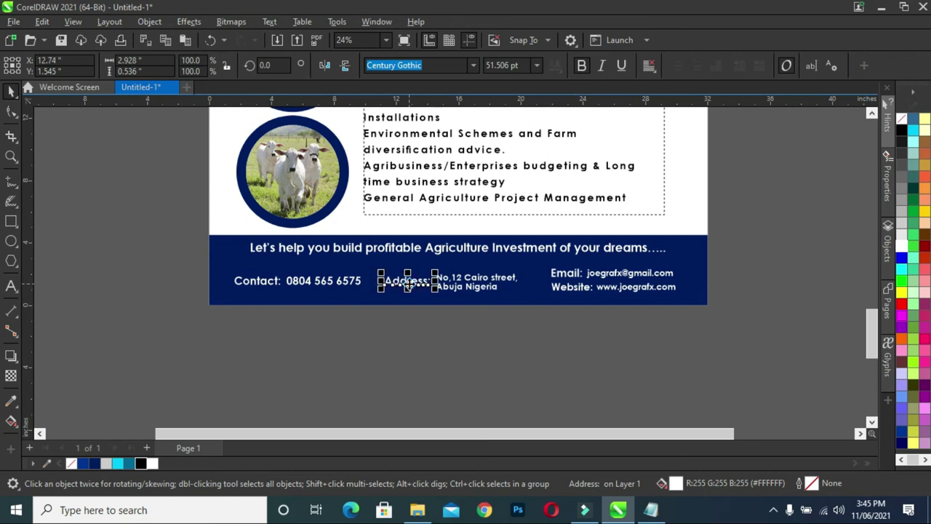
{"action": "left_click", "coordinate": [430, 340]}
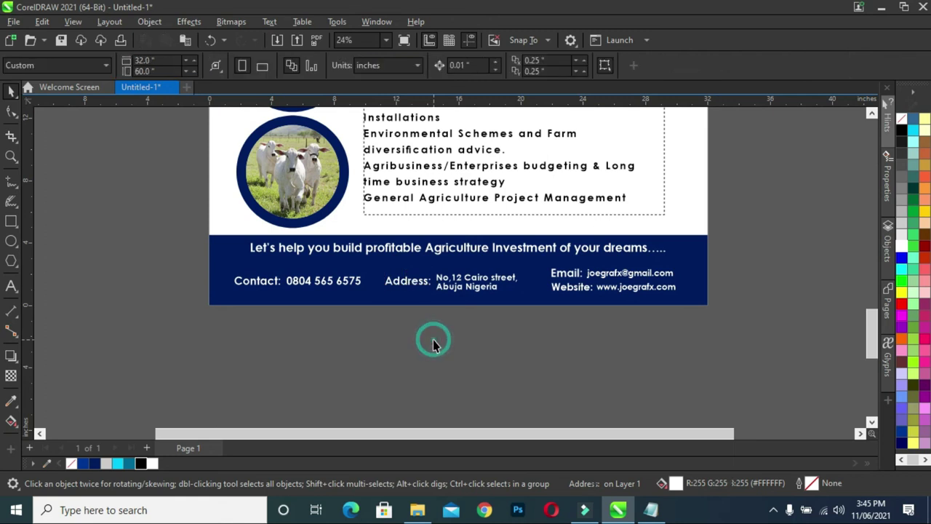
{"action": "left_click_drag", "start_coordinate": [616, 326], "coordinate": [529, 263]}
{"action": "key", "text": "Left"}
{"action": "key", "text": "Left"}
{"action": "key", "text": "Left"}
{"action": "key", "text": "Left"}
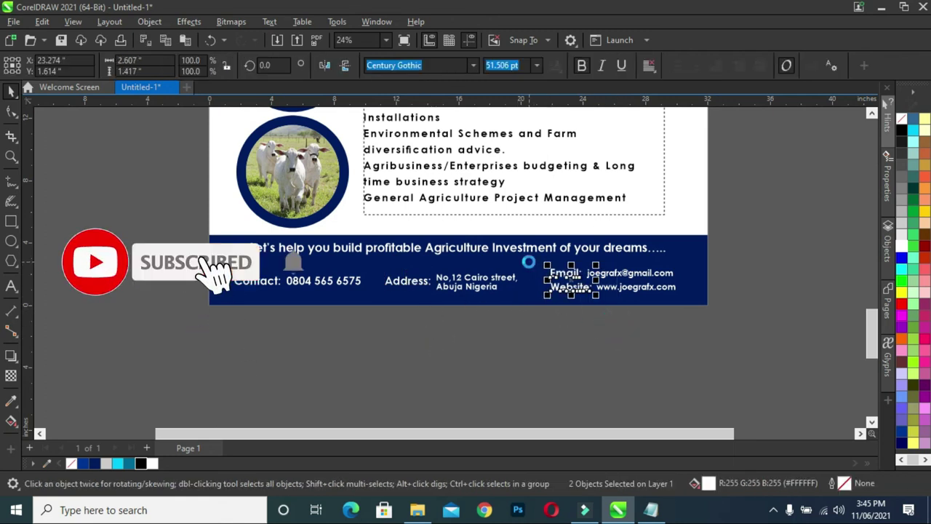
{"action": "left_click", "coordinate": [550, 326]}
{"action": "scroll", "coordinate": [529, 293], "scroll_direction": "down", "scroll_amount": 1}
{"action": "scroll", "coordinate": [525, 288], "scroll_direction": "down", "scroll_amount": 2}
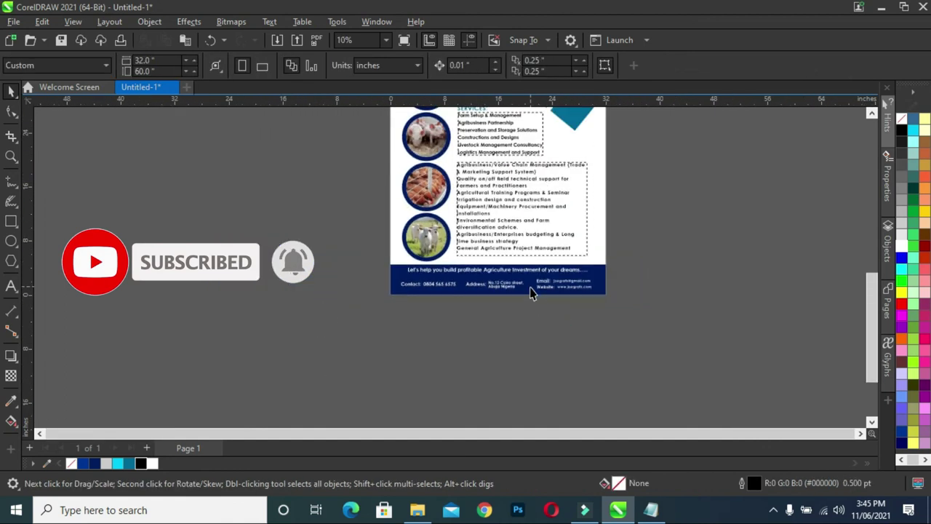
{"action": "scroll", "coordinate": [521, 288], "scroll_direction": "up", "scroll_amount": 3}
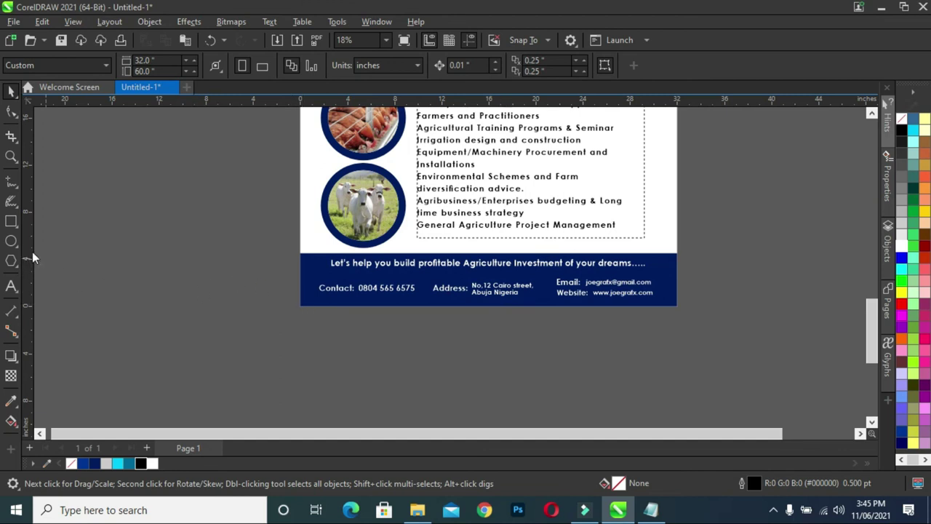
Draw a thin bar under the tagline, filled white with no outline.
{"action": "left_click", "coordinate": [11, 221]}
{"action": "left_click_drag", "start_coordinate": [314, 275], "coordinate": [659, 273]}
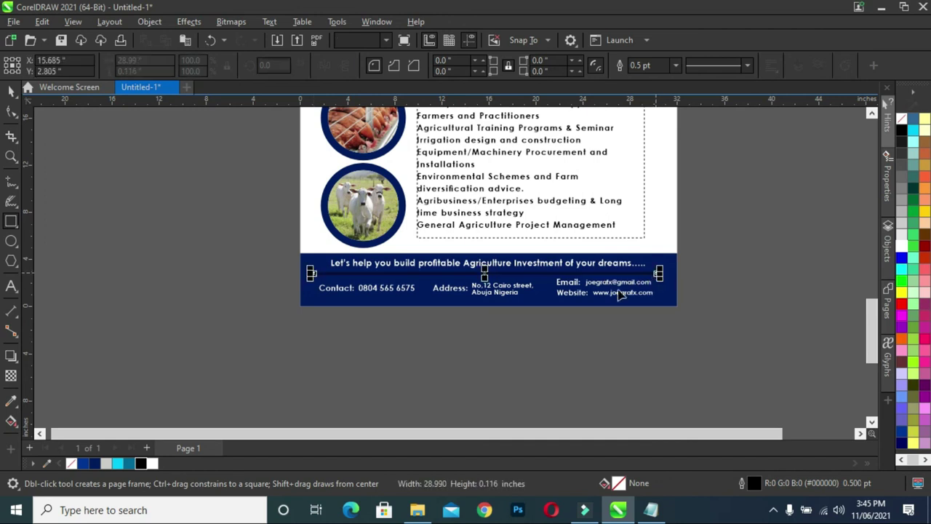
{"action": "left_click", "coordinate": [11, 91]}
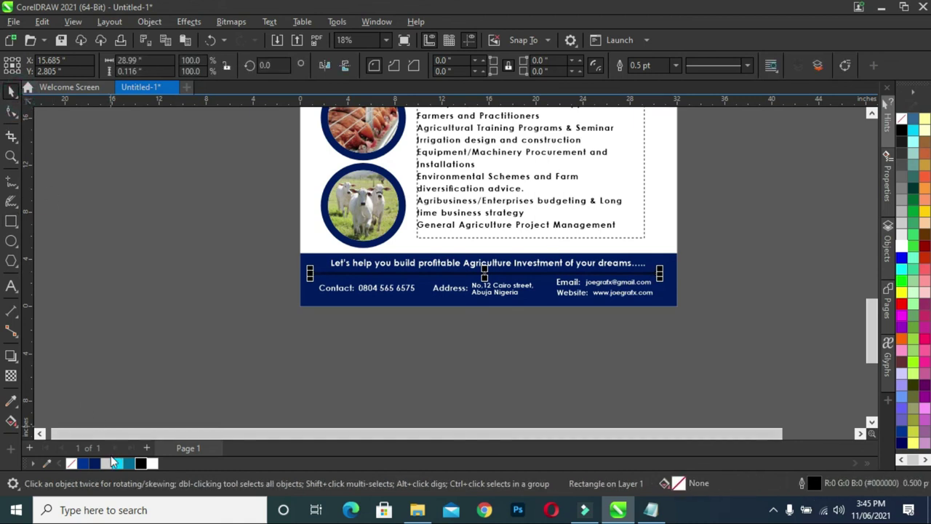
{"action": "left_click", "coordinate": [152, 464]}
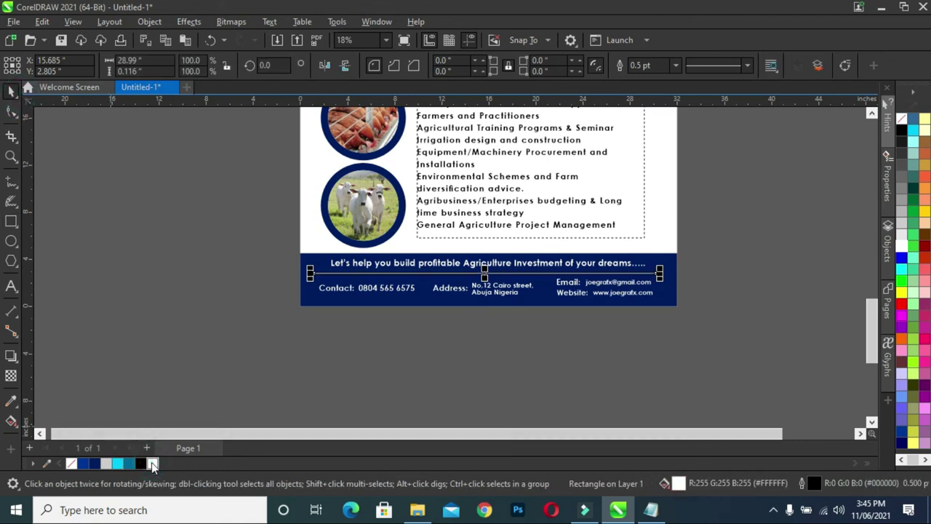
{"action": "right_click", "coordinate": [70, 465]}
{"action": "left_click", "coordinate": [95, 405]}
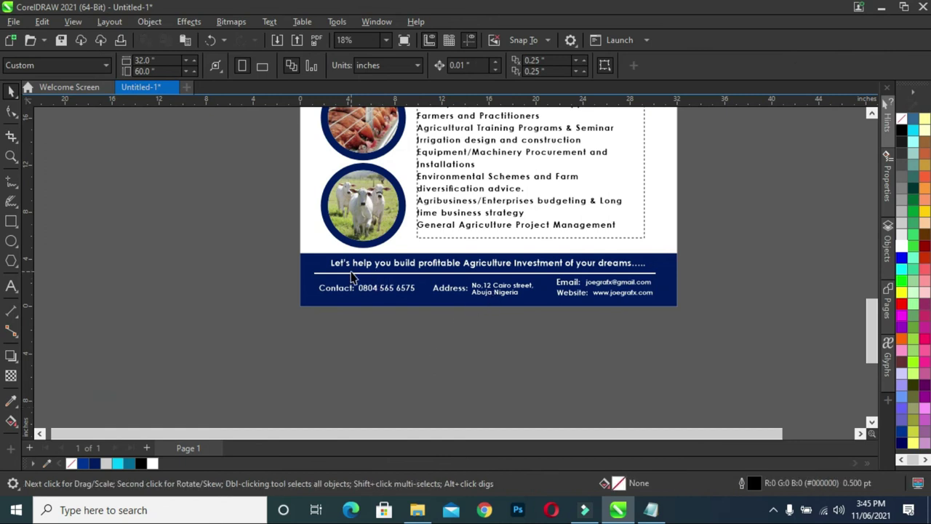
Select the white divider together with the navy footer band.
{"action": "scroll", "coordinate": [549, 257], "scroll_direction": "down", "scroll_amount": 2}
{"action": "scroll", "coordinate": [554, 267], "scroll_direction": "up", "scroll_amount": 2}
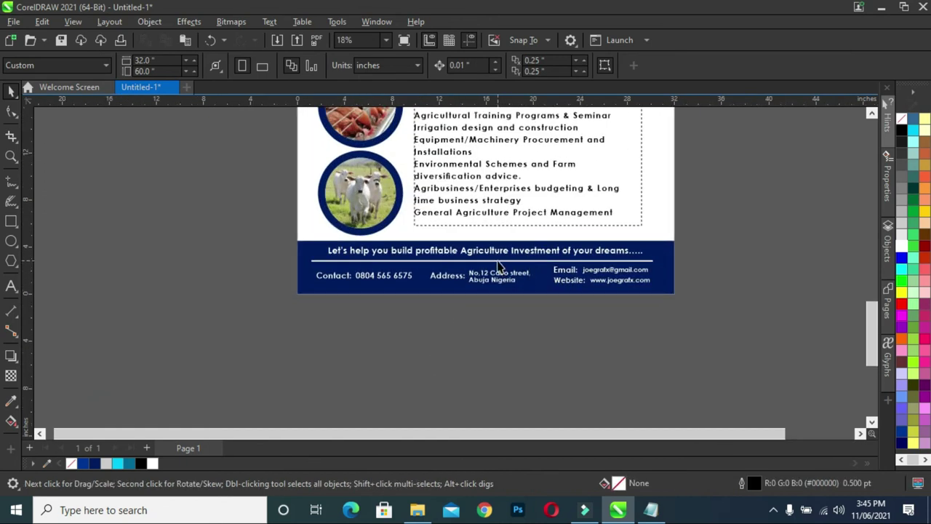
{"action": "left_click", "coordinate": [499, 263]}
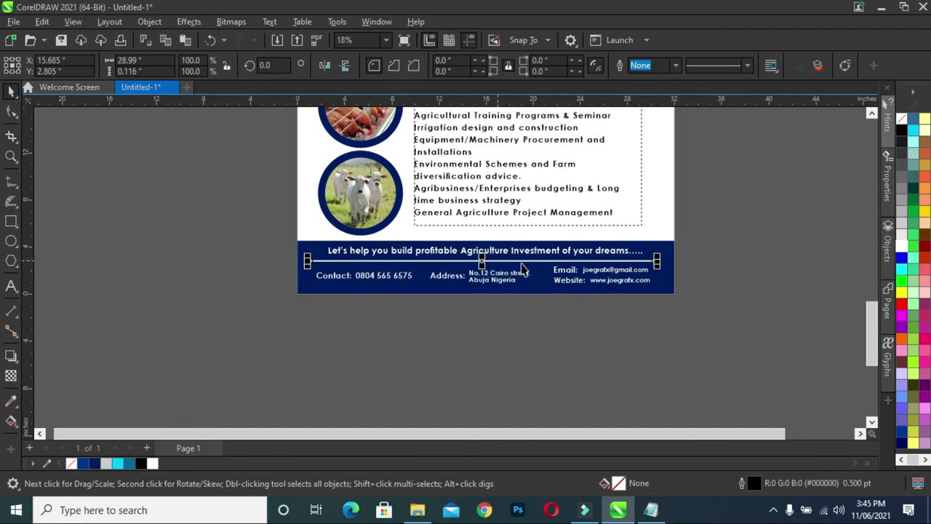
{"action": "left_click", "coordinate": [662, 287], "text": "shift"}
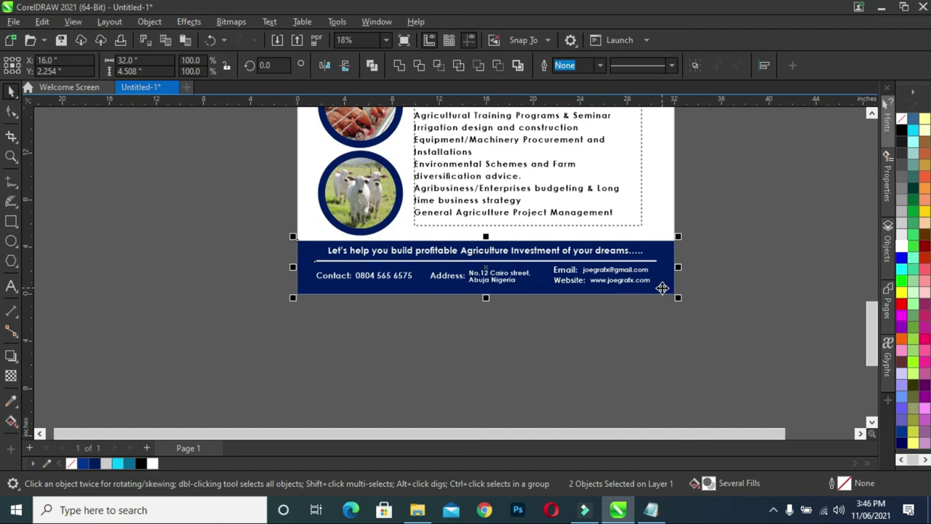
{"action": "left_click", "coordinate": [738, 233]}
{"action": "scroll", "coordinate": [732, 228], "scroll_direction": "down", "scroll_amount": 1}
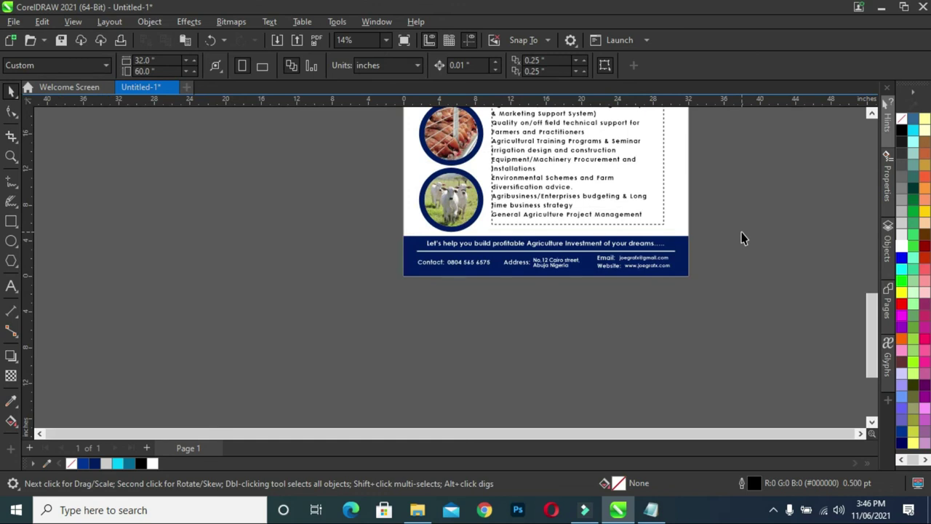
{"action": "scroll", "coordinate": [742, 238], "scroll_direction": "down", "scroll_amount": 2}
{"action": "left_click", "coordinate": [679, 245]}
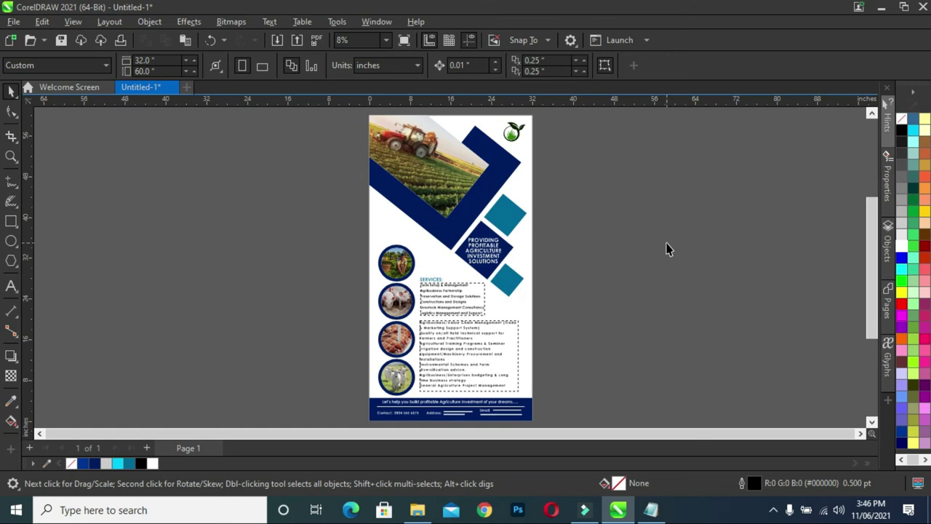